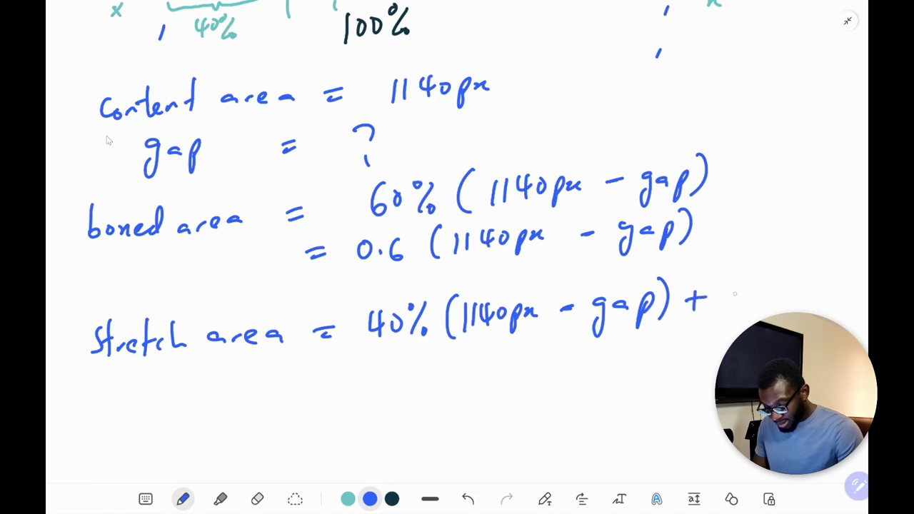
Complete the handwritten stretch area formula with the term x and check it against the layout diagram above
{"action": "left_click_drag", "start_coordinate": [750, 291], "coordinate": [743, 304]}
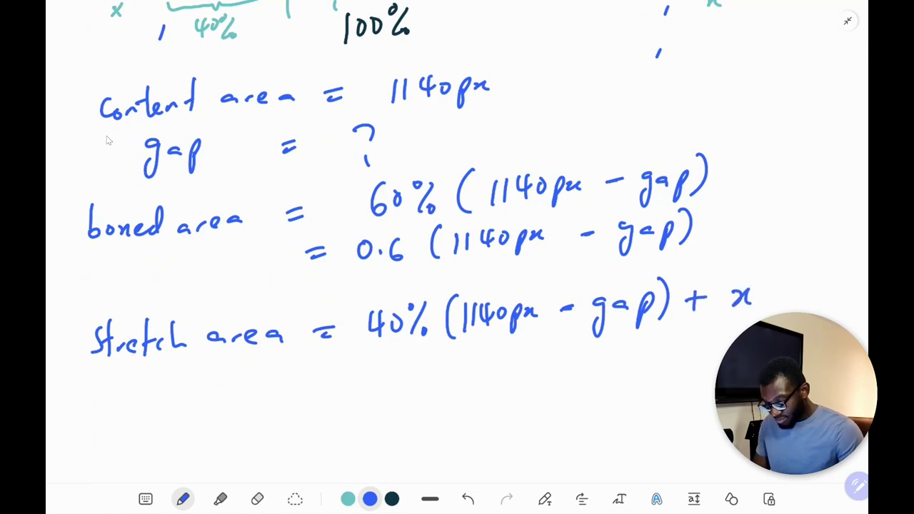
{"action": "scroll", "coordinate": [107, 140], "scroll_direction": "down", "scroll_amount": 5}
{"action": "scroll", "coordinate": [107, 140], "scroll_direction": "up", "scroll_amount": 5}
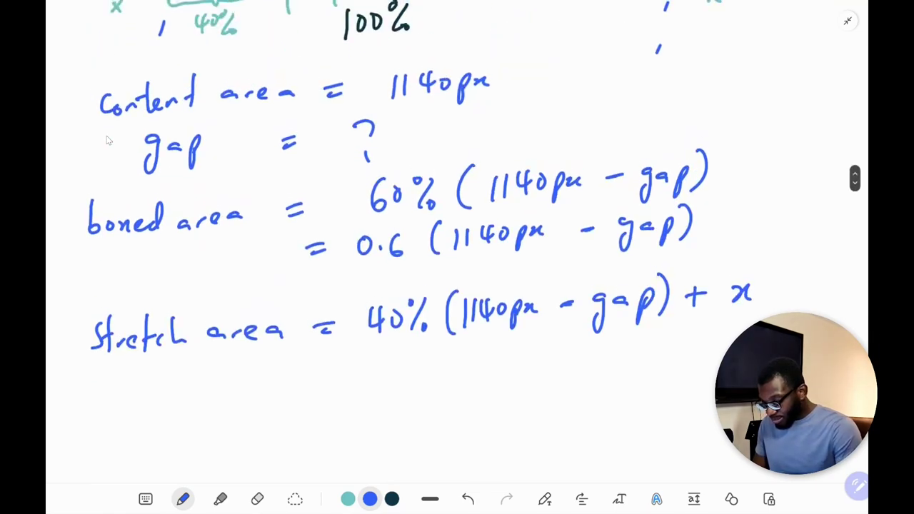
{"action": "scroll", "coordinate": [107, 141], "scroll_direction": "up", "scroll_amount": 8}
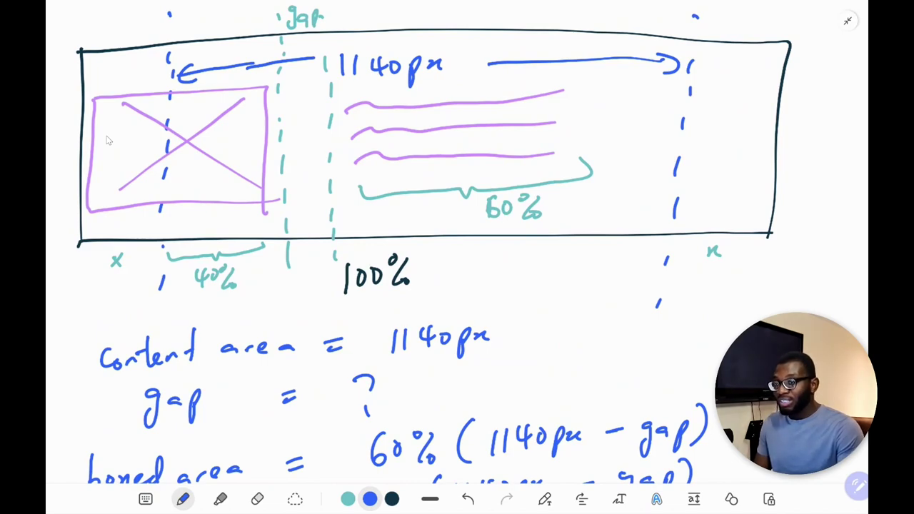
Handwrite the equation x = (100% − 1140px) / 2 as a fraction below the stretch area formula
{"action": "scroll", "coordinate": [107, 141], "scroll_direction": "down", "scroll_amount": 10}
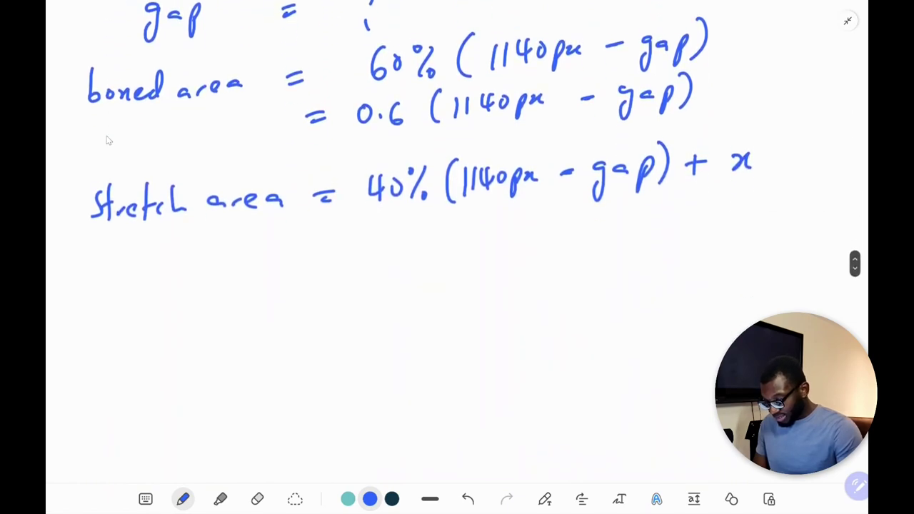
{"action": "left_click_drag", "start_coordinate": [139, 263], "coordinate": [148, 278]}
{"action": "mouse_move", "coordinate": [158, 259]}
{"action": "left_mouse_down"}
{"action": "mouse_move", "coordinate": [142, 278]}
{"action": "mouse_move", "coordinate": [203, 263]}
{"action": "left_mouse_up"}
{"action": "left_click_drag", "start_coordinate": [190, 277], "coordinate": [203, 274]}
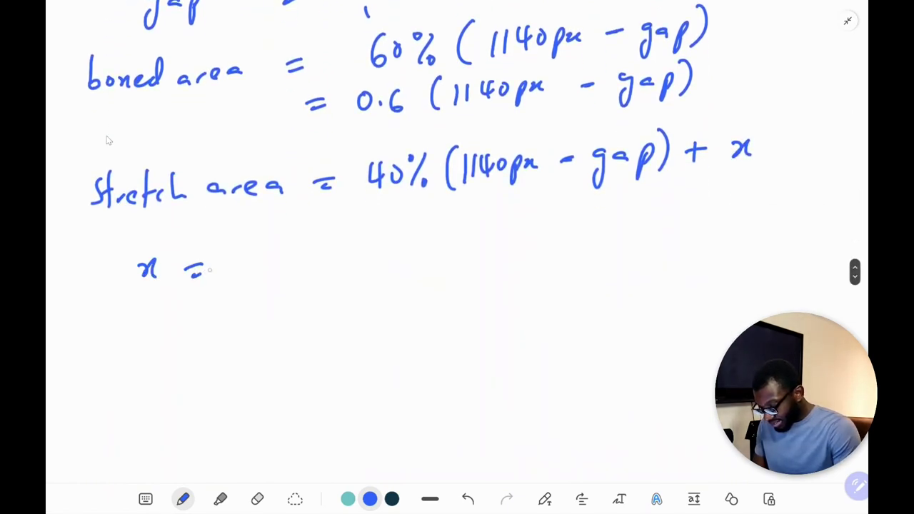
{"action": "mouse_move", "coordinate": [251, 254]}
{"action": "left_mouse_down"}
{"action": "mouse_move", "coordinate": [255, 277]}
{"action": "mouse_move", "coordinate": [265, 258]}
{"action": "left_mouse_up"}
{"action": "left_click_drag", "start_coordinate": [282, 256], "coordinate": [300, 248]}
{"action": "mouse_move", "coordinate": [316, 243]}
{"action": "left_mouse_down"}
{"action": "mouse_move", "coordinate": [296, 270]}
{"action": "mouse_move", "coordinate": [356, 255]}
{"action": "mouse_move", "coordinate": [410, 262]}
{"action": "left_mouse_up"}
{"action": "mouse_move", "coordinate": [426, 237]}
{"action": "left_mouse_down"}
{"action": "mouse_move", "coordinate": [426, 247]}
{"action": "mouse_move", "coordinate": [442, 244]}
{"action": "left_mouse_up"}
{"action": "mouse_move", "coordinate": [437, 235]}
{"action": "left_mouse_down"}
{"action": "mouse_move", "coordinate": [434, 261]}
{"action": "mouse_move", "coordinate": [449, 244]}
{"action": "left_mouse_up"}
{"action": "mouse_move", "coordinate": [460, 240]}
{"action": "left_mouse_down"}
{"action": "mouse_move", "coordinate": [458, 269]}
{"action": "mouse_move", "coordinate": [482, 252]}
{"action": "left_mouse_up"}
{"action": "left_click_drag", "start_coordinate": [490, 241], "coordinate": [477, 254]}
{"action": "left_click_drag", "start_coordinate": [230, 310], "coordinate": [522, 275]}
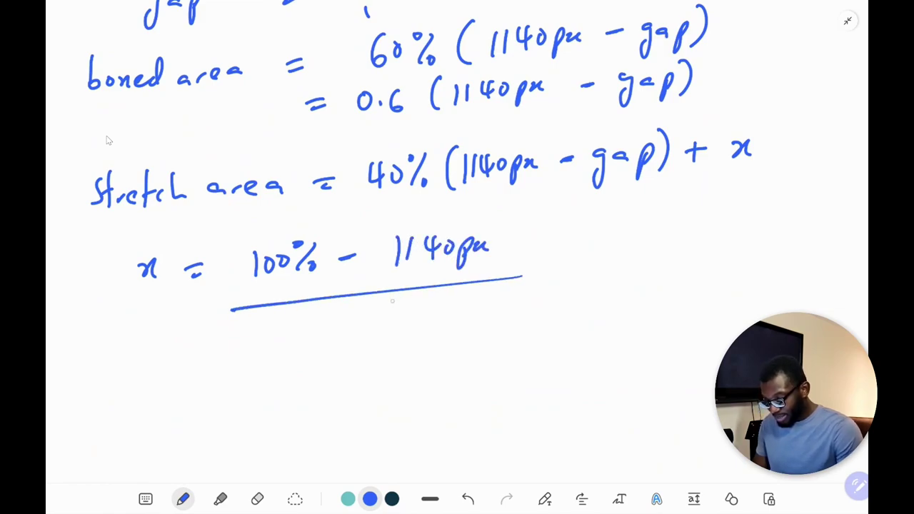
{"action": "mouse_move", "coordinate": [378, 305]}
{"action": "left_mouse_down"}
{"action": "mouse_move", "coordinate": [383, 322]}
{"action": "mouse_move", "coordinate": [406, 321]}
{"action": "left_mouse_up"}
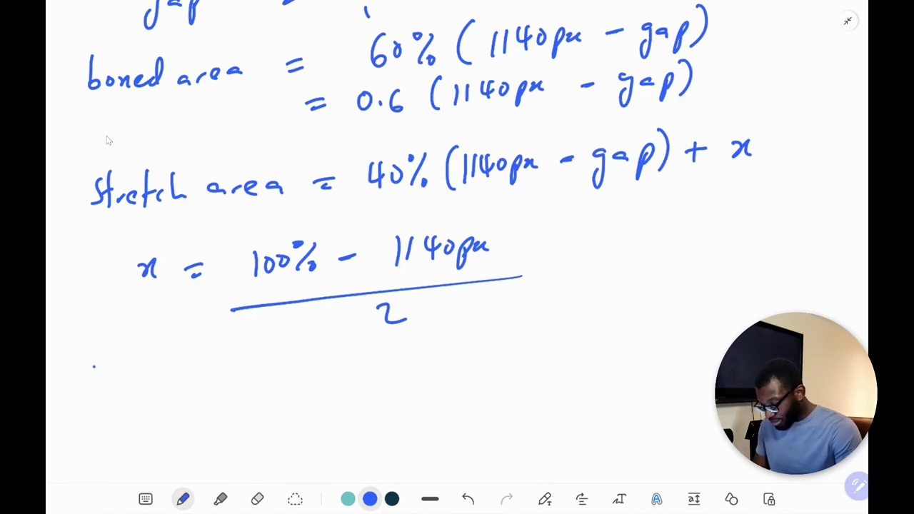
Handwrite "stretch area = 40% (1140px − gap)" on a new line below the equation for x
{"action": "left_click_drag", "start_coordinate": [94, 366], "coordinate": [82, 388]}
{"action": "mouse_move", "coordinate": [103, 356]}
{"action": "left_mouse_down"}
{"action": "mouse_move", "coordinate": [101, 387]}
{"action": "mouse_move", "coordinate": [320, 356]}
{"action": "mouse_move", "coordinate": [320, 364]}
{"action": "left_mouse_up"}
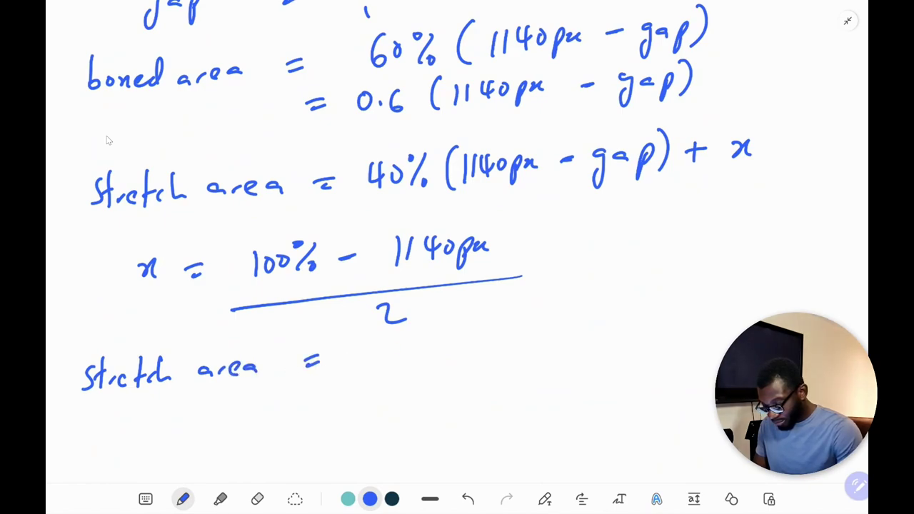
{"action": "left_click_drag", "start_coordinate": [404, 344], "coordinate": [394, 361]}
{"action": "mouse_move", "coordinate": [401, 347]}
{"action": "left_mouse_down"}
{"action": "mouse_move", "coordinate": [407, 364]}
{"action": "mouse_move", "coordinate": [421, 347]}
{"action": "left_mouse_up"}
{"action": "left_click_drag", "start_coordinate": [448, 337], "coordinate": [433, 365]}
{"action": "mouse_move", "coordinate": [493, 326]}
{"action": "left_mouse_down"}
{"action": "mouse_move", "coordinate": [488, 364]}
{"action": "mouse_move", "coordinate": [515, 354]}
{"action": "left_mouse_up"}
{"action": "left_click_drag", "start_coordinate": [533, 331], "coordinate": [544, 349]}
{"action": "left_click_drag", "start_coordinate": [561, 331], "coordinate": [575, 352]}
{"action": "mouse_move", "coordinate": [571, 333]}
{"action": "left_mouse_down"}
{"action": "mouse_move", "coordinate": [569, 362]}
{"action": "mouse_move", "coordinate": [631, 338]}
{"action": "mouse_move", "coordinate": [649, 355]}
{"action": "mouse_move", "coordinate": [682, 334]}
{"action": "mouse_move", "coordinate": [688, 355]}
{"action": "left_mouse_up"}
{"action": "left_click_drag", "start_coordinate": [693, 330], "coordinate": [712, 352]}
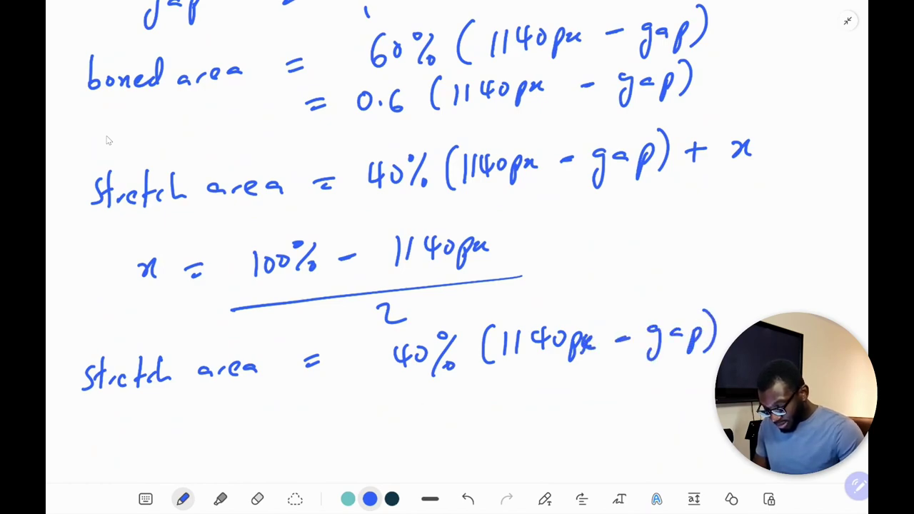
Extend the new stretch area formula with + (100% − 1140px) / 2, enclosing the fraction in parentheses
{"action": "left_click_drag", "start_coordinate": [356, 406], "coordinate": [375, 405]}
{"action": "left_click_drag", "start_coordinate": [366, 397], "coordinate": [366, 424]}
{"action": "left_click_drag", "start_coordinate": [435, 401], "coordinate": [433, 423]}
{"action": "left_click_drag", "start_coordinate": [454, 399], "coordinate": [466, 401]}
{"action": "left_click_drag", "start_coordinate": [479, 390], "coordinate": [478, 421]}
{"action": "mouse_move", "coordinate": [492, 411]}
{"action": "left_mouse_down"}
{"action": "mouse_move", "coordinate": [545, 403]}
{"action": "mouse_move", "coordinate": [573, 409]}
{"action": "left_mouse_up"}
{"action": "mouse_move", "coordinate": [592, 382]}
{"action": "left_mouse_down"}
{"action": "mouse_move", "coordinate": [591, 404]}
{"action": "mouse_move", "coordinate": [631, 394]}
{"action": "left_mouse_up"}
{"action": "mouse_move", "coordinate": [621, 378]}
{"action": "left_mouse_down"}
{"action": "mouse_move", "coordinate": [621, 401]}
{"action": "mouse_move", "coordinate": [635, 384]}
{"action": "mouse_move", "coordinate": [687, 394]}
{"action": "left_mouse_up"}
{"action": "left_click_drag", "start_coordinate": [419, 445], "coordinate": [717, 419]}
{"action": "left_click_drag", "start_coordinate": [576, 441], "coordinate": [604, 452]}
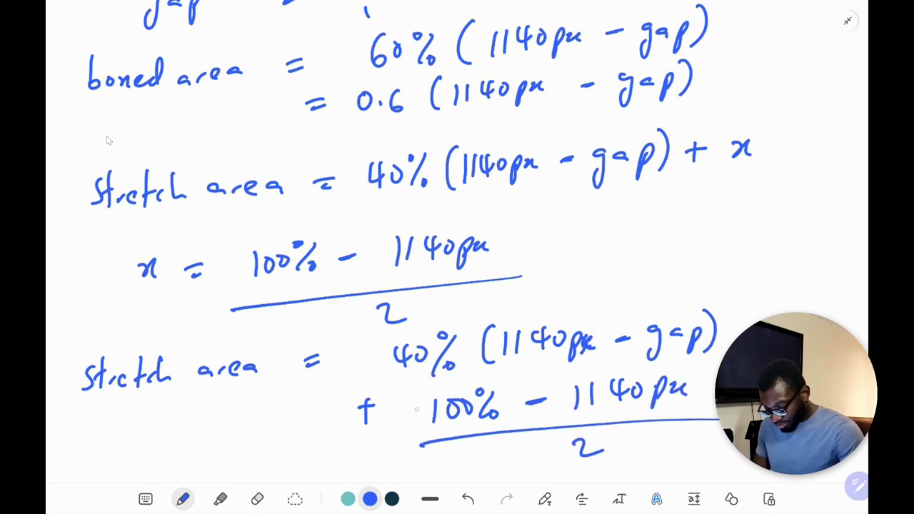
{"action": "left_click_drag", "start_coordinate": [421, 393], "coordinate": [416, 463]}
{"action": "left_click_drag", "start_coordinate": [706, 367], "coordinate": [693, 450]}
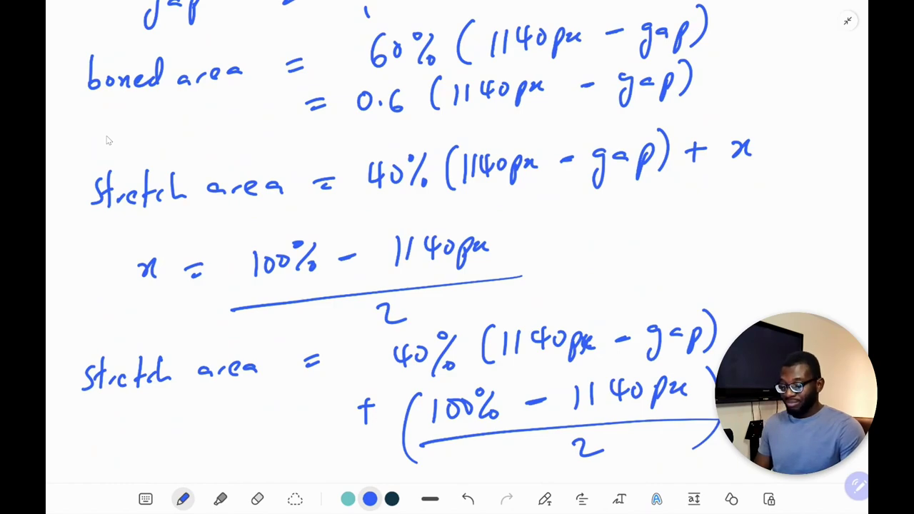
{"action": "scroll", "coordinate": [107, 140], "scroll_direction": "up", "scroll_amount": 2}
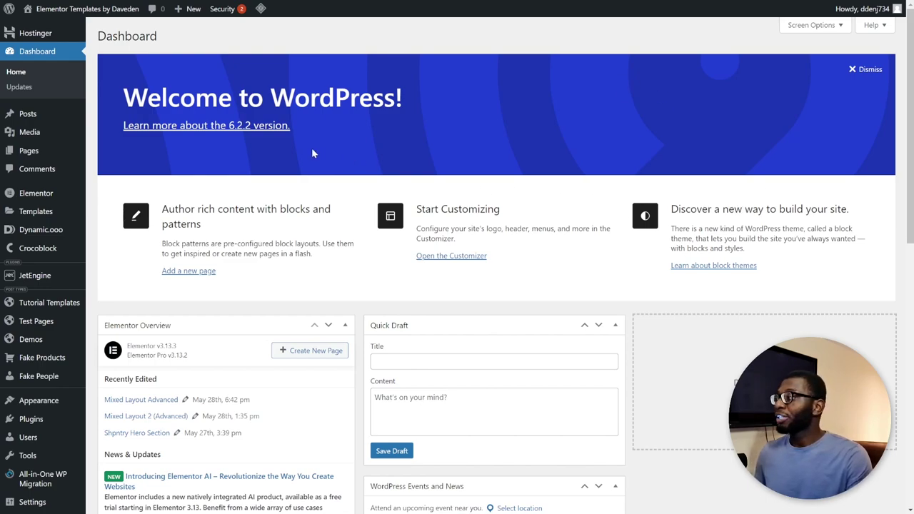
Switch to the WordPress dashboard and check the Flexbox Container experiment in Elementor's feature settings
{"action": "mouse_move", "coordinate": [23, 194]}
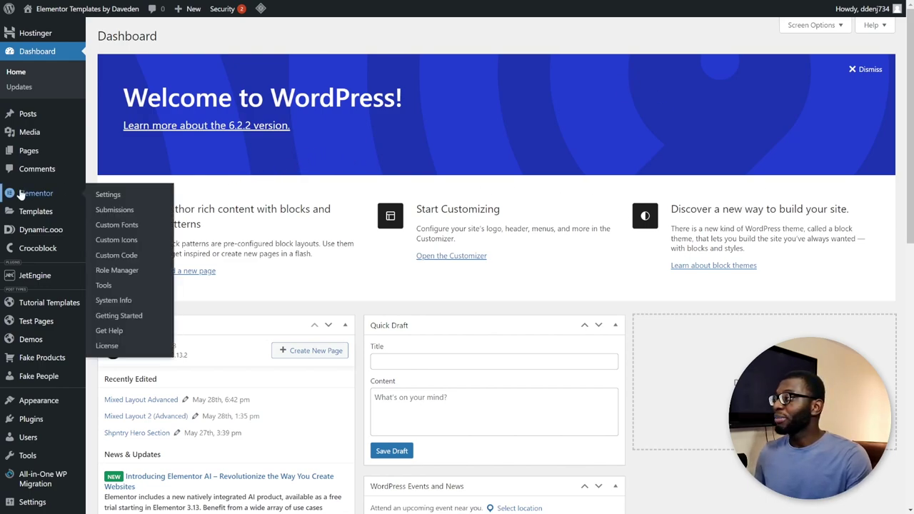
{"action": "left_click", "coordinate": [108, 196]}
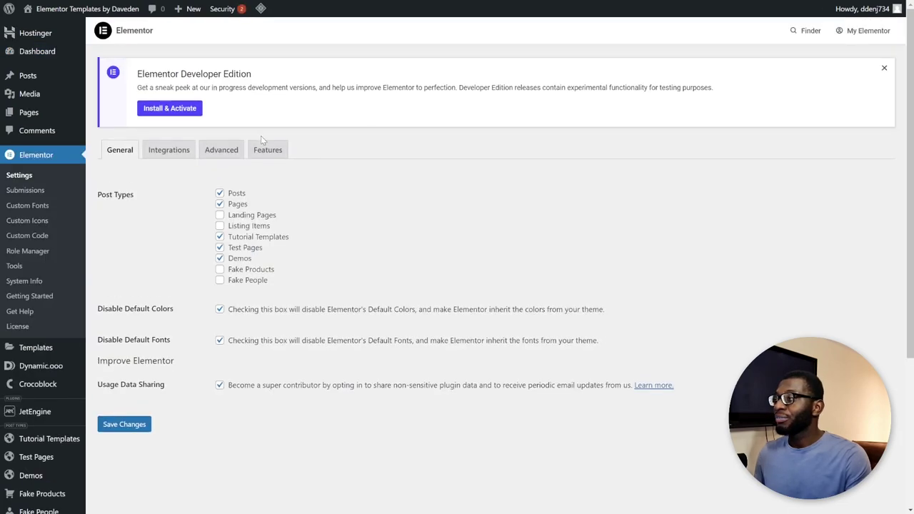
{"action": "left_click", "coordinate": [267, 147]}
{"action": "scroll", "coordinate": [231, 272], "scroll_direction": "down", "scroll_amount": 5}
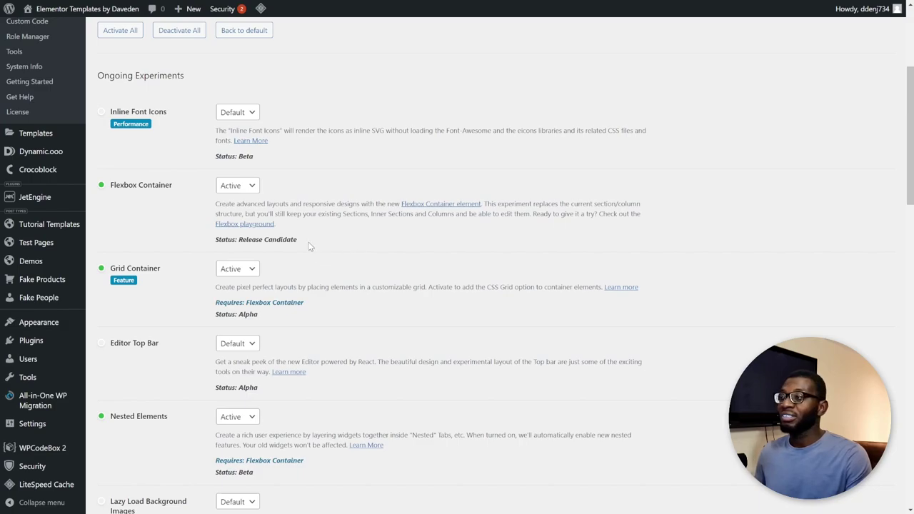
{"action": "scroll", "coordinate": [314, 207], "scroll_direction": "up", "scroll_amount": 3}
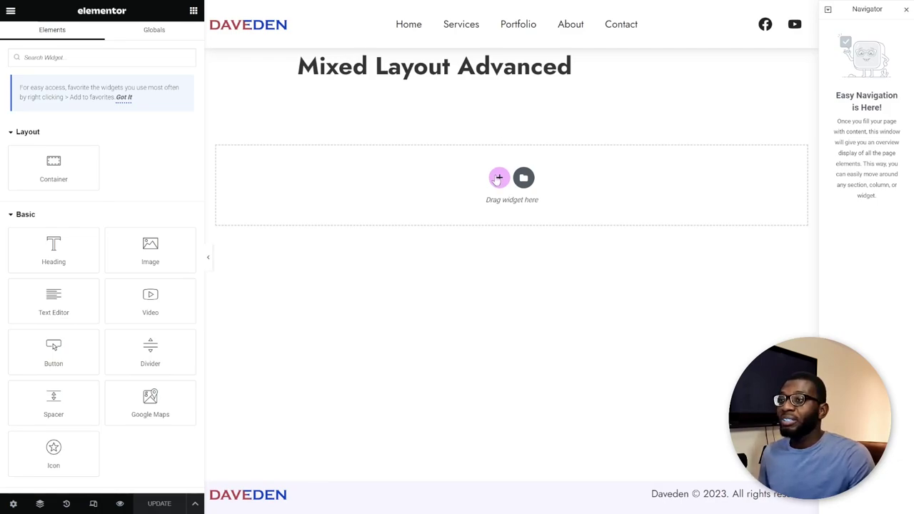
In the Elementor editor for the Mixed Layout Advanced page, add a flexbox container with two equal columns
{"action": "left_click", "coordinate": [499, 180]}
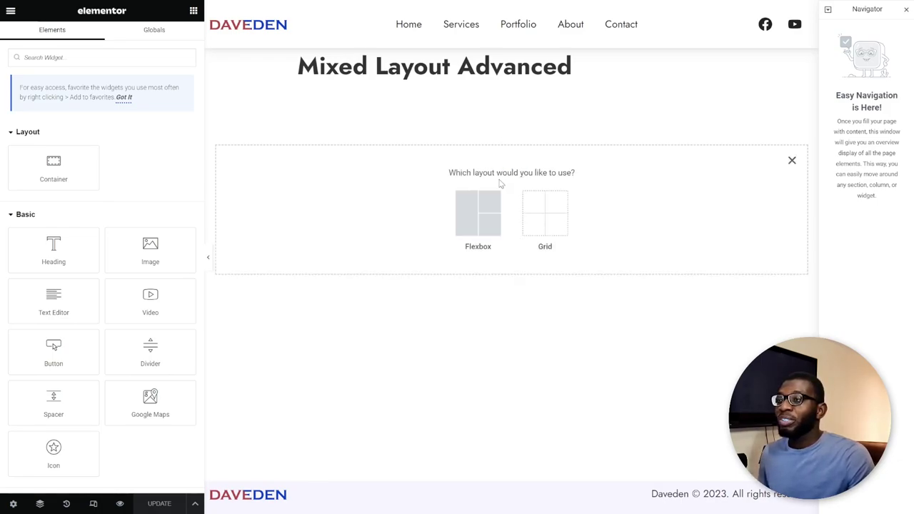
{"action": "left_click", "coordinate": [471, 223]}
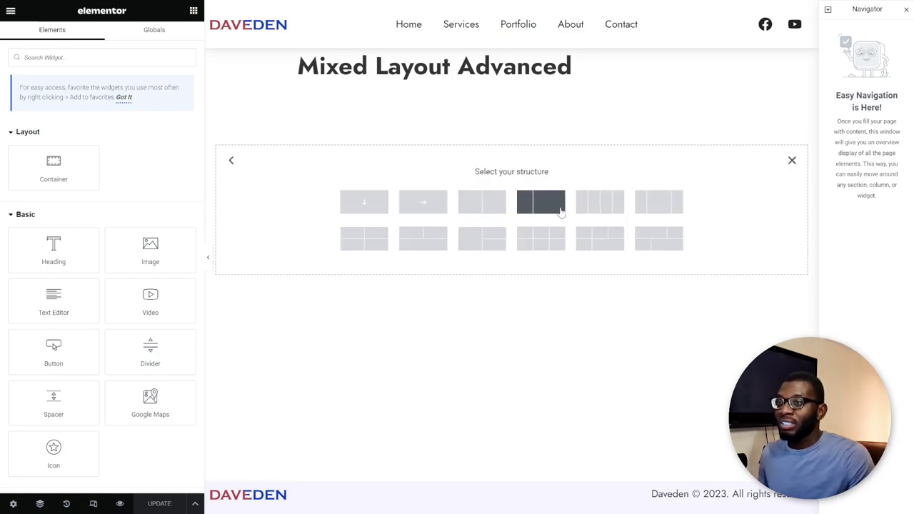
{"action": "left_click", "coordinate": [491, 209]}
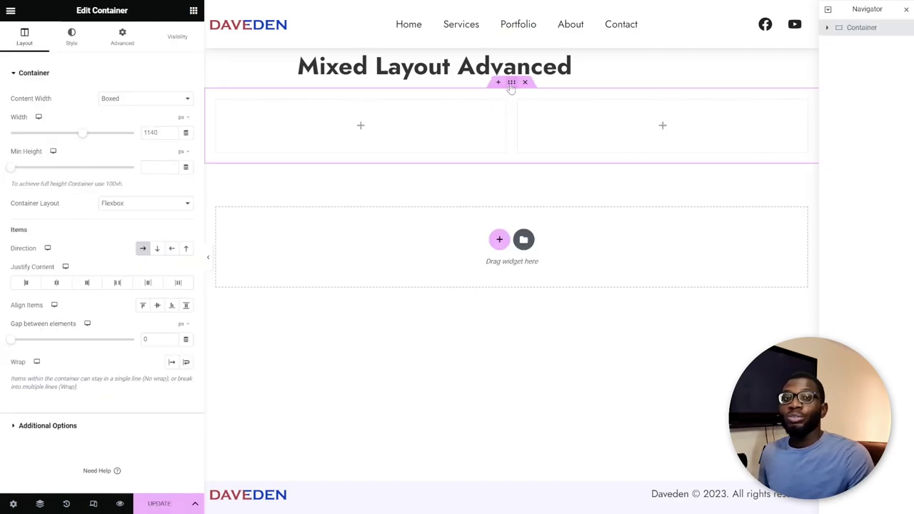
Set the parent container's padding to 0 on all sides, unlink its margins, and set the top and bottom margins to 20 px
{"action": "left_click", "coordinate": [122, 39]}
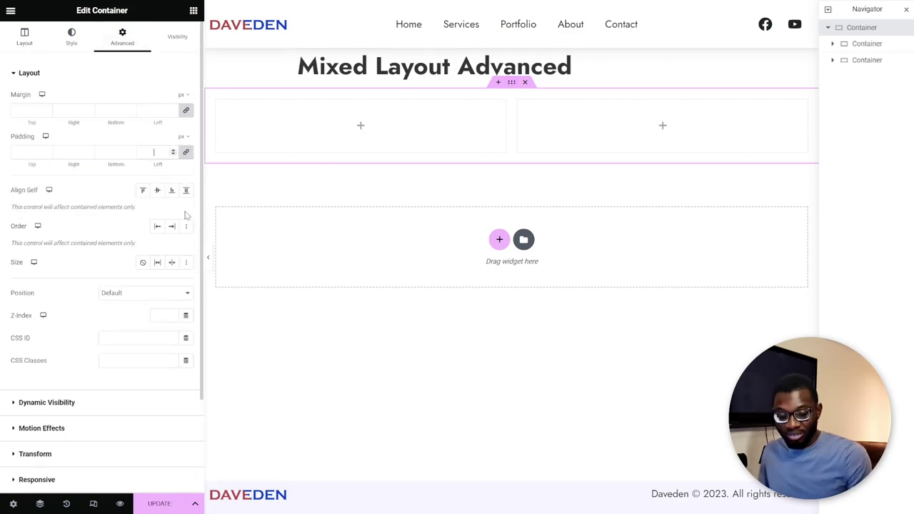
{"action": "type", "text": "0"}
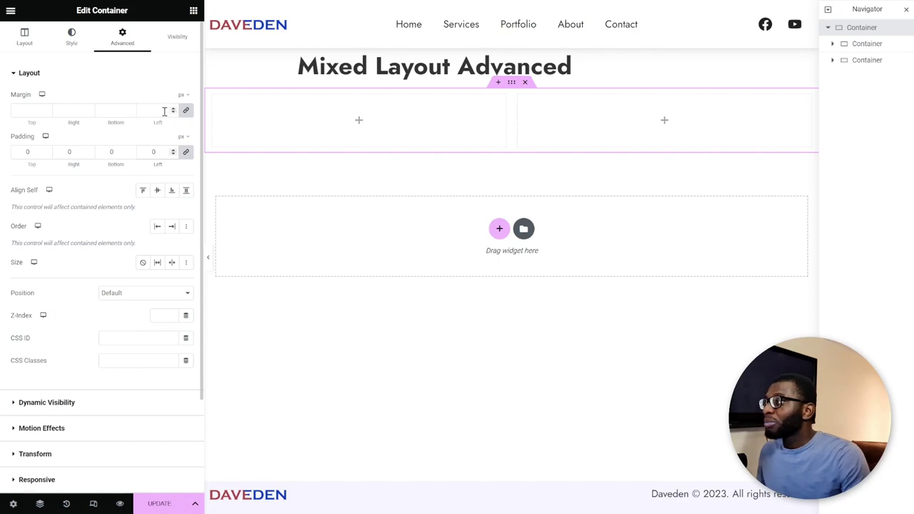
{"action": "left_click", "coordinate": [186, 110]}
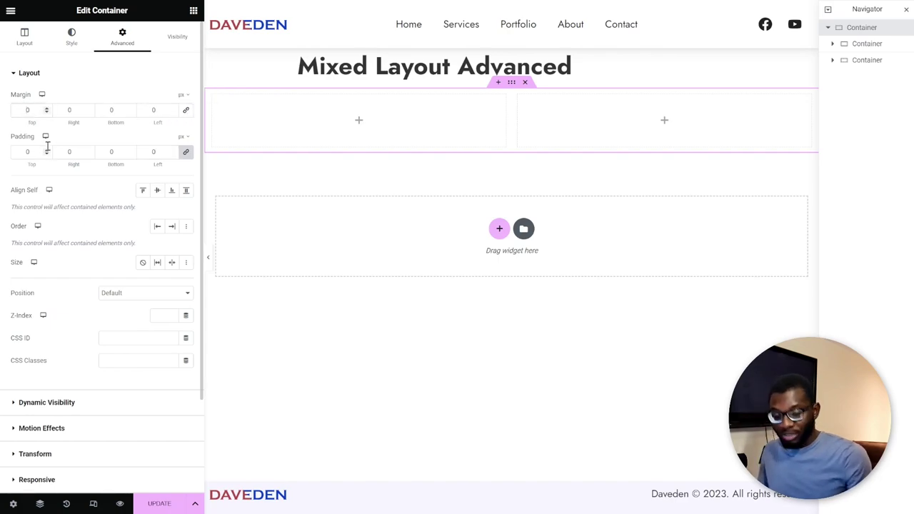
{"action": "type", "text": "20"}
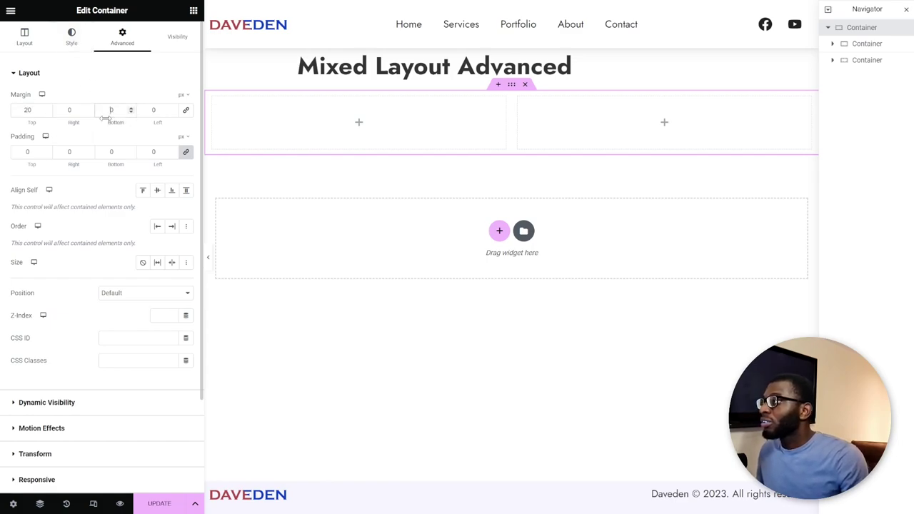
{"action": "type", "text": "20"}
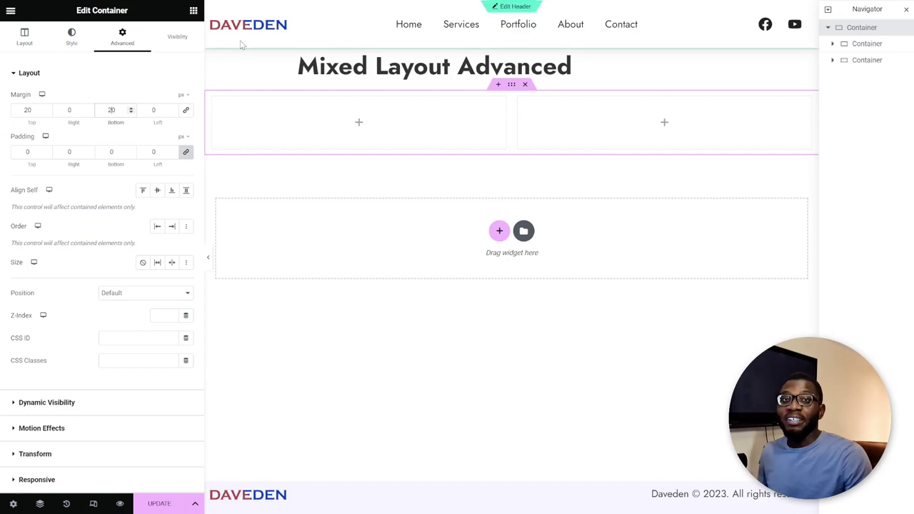
Switch the parent container's margin to a custom unit, set top and bottom to var(--dd-con-gap), and update the page
{"action": "left_click", "coordinate": [182, 96]}
{"action": "left_click", "coordinate": [183, 180]}
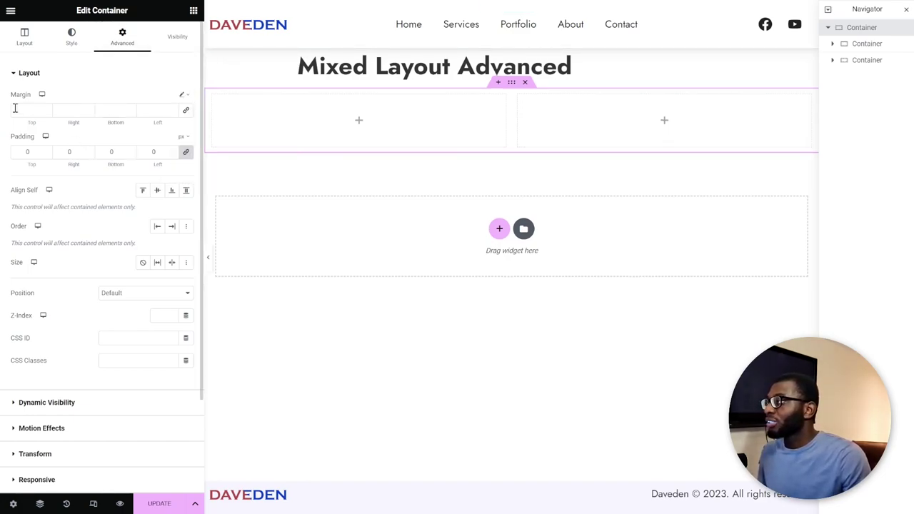
{"action": "left_click", "coordinate": [14, 108]}
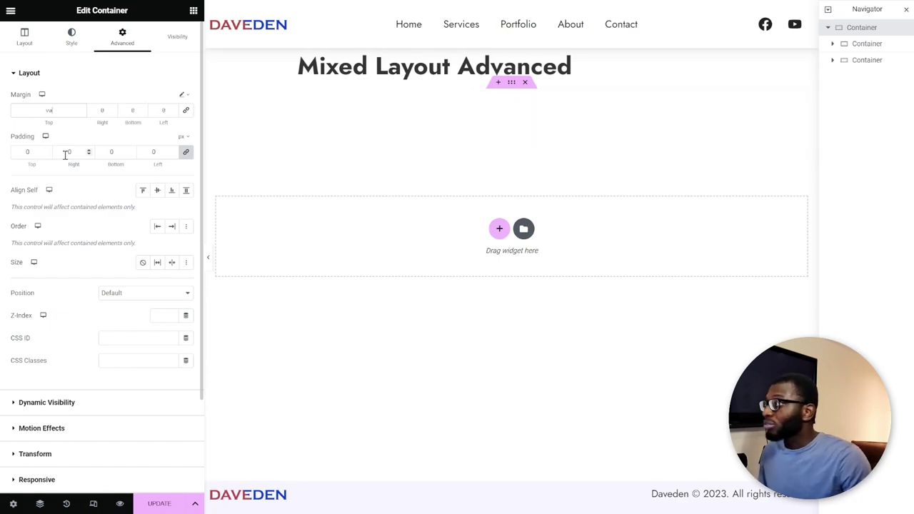
{"action": "type", "text": "var(--dd-con-gap)"}
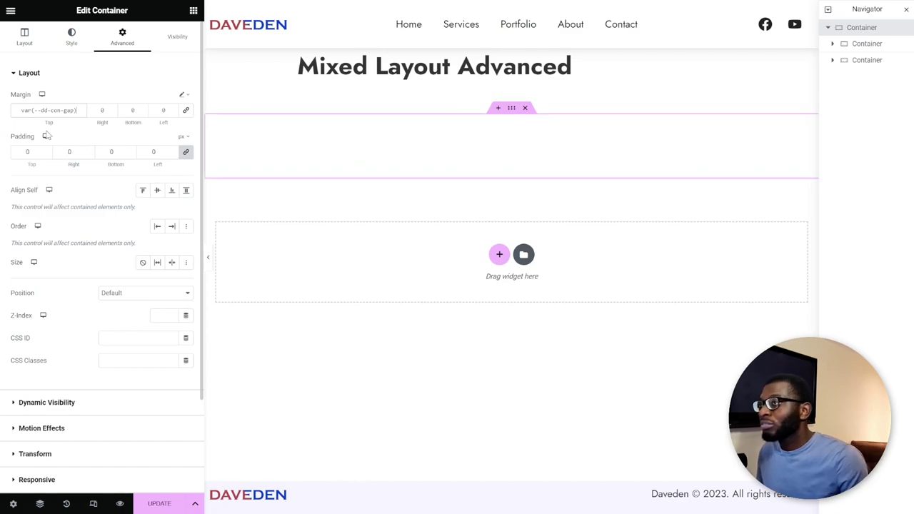
{"action": "left_click", "coordinate": [131, 111]}
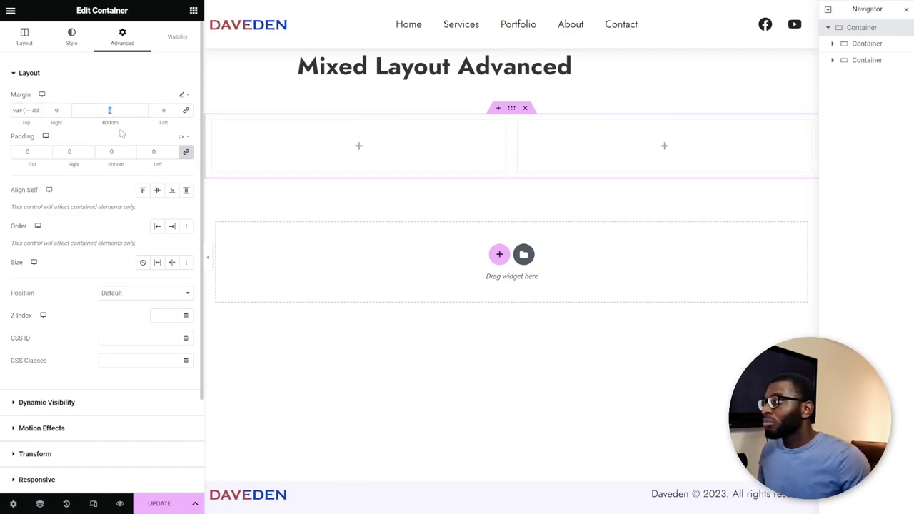
{"action": "type", "text": "var(--dd-"}
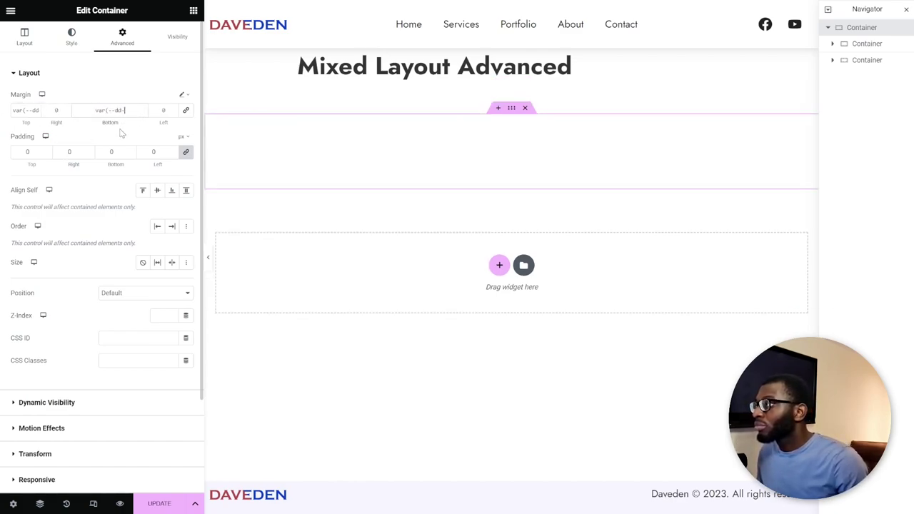
{"action": "type", "text": "con-gap)"}
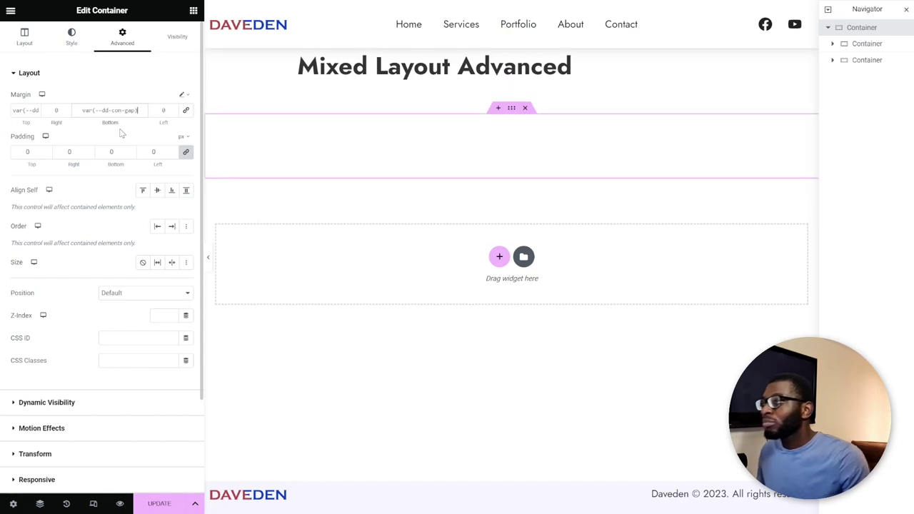
{"action": "left_click", "coordinate": [155, 506]}
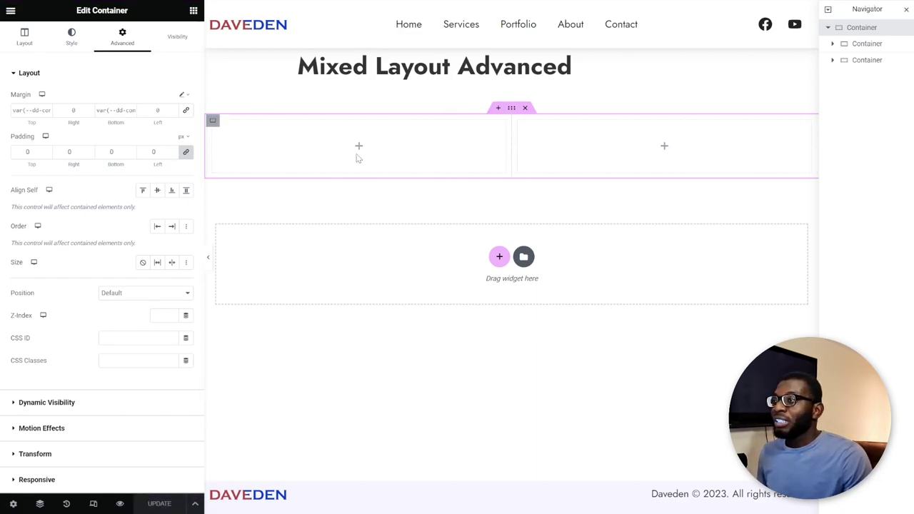
Set the first inner container's width to 70%
{"action": "left_click", "coordinate": [213, 121]}
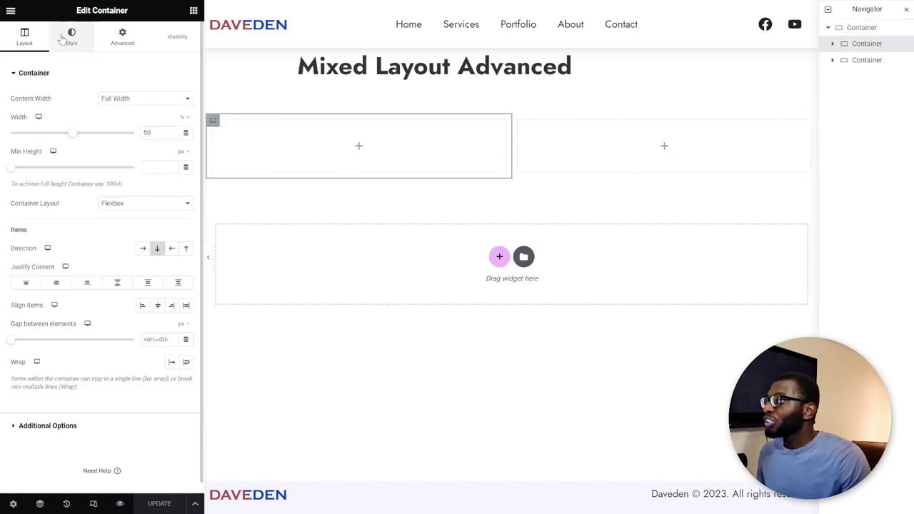
{"action": "left_click_drag", "start_coordinate": [153, 132], "coordinate": [129, 134]}
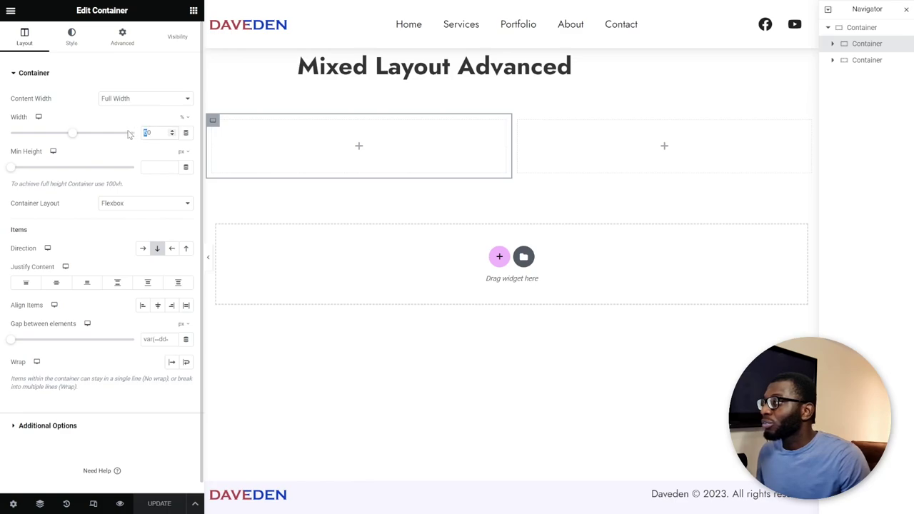
{"action": "type", "text": "70"}
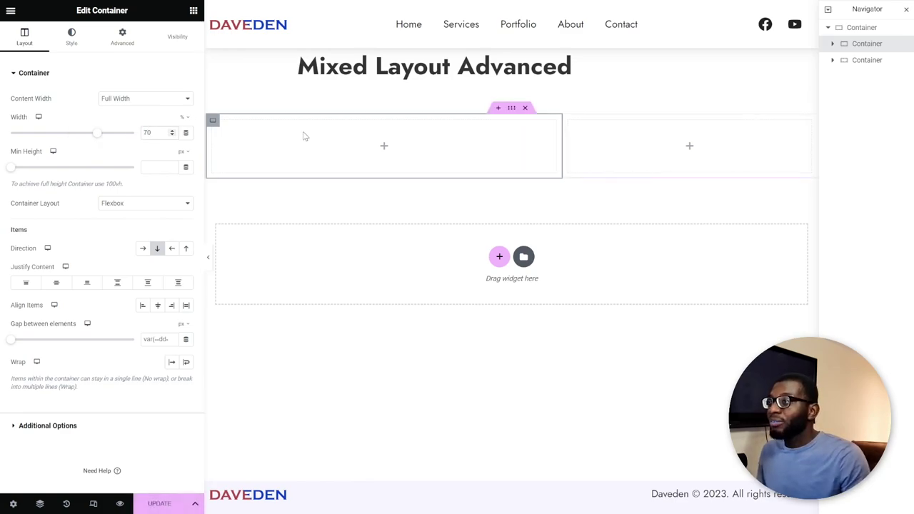
Set the second inner container's width to 30%
{"action": "left_click", "coordinate": [568, 123]}
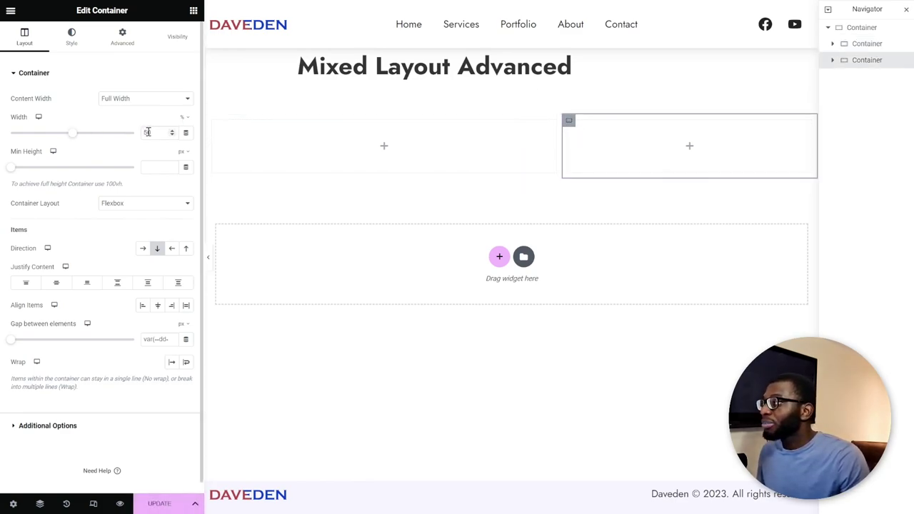
{"action": "left_click_drag", "start_coordinate": [152, 133], "coordinate": [136, 137]}
{"action": "type", "text": "30"}
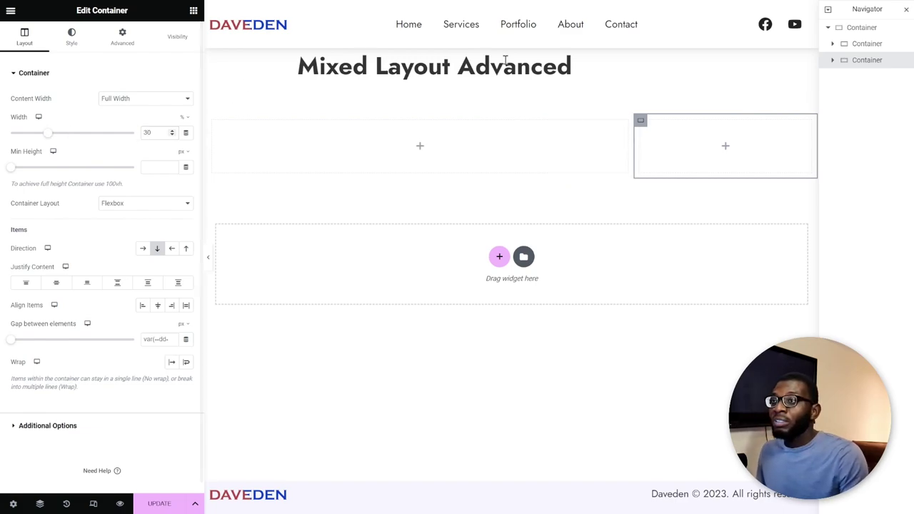
Set the parent container's gap between elements to 20 px
{"action": "left_click", "coordinate": [511, 109]}
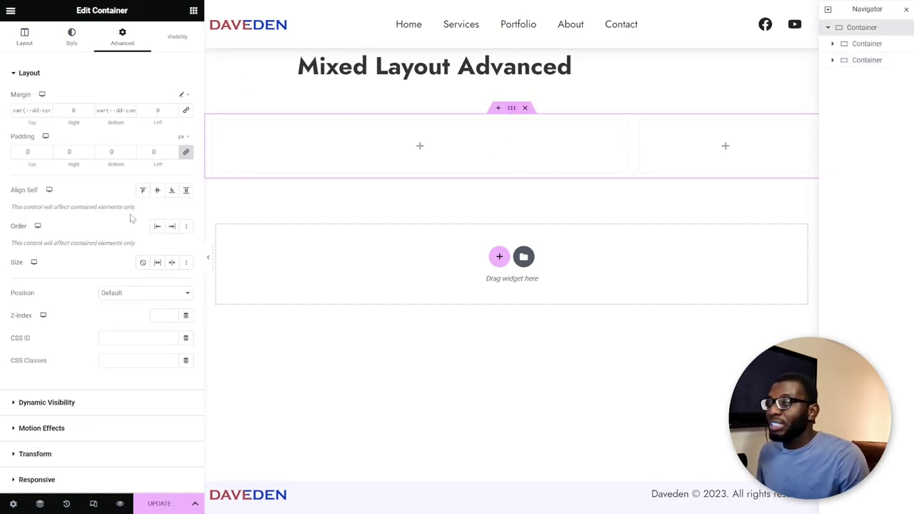
{"action": "left_click", "coordinate": [25, 36]}
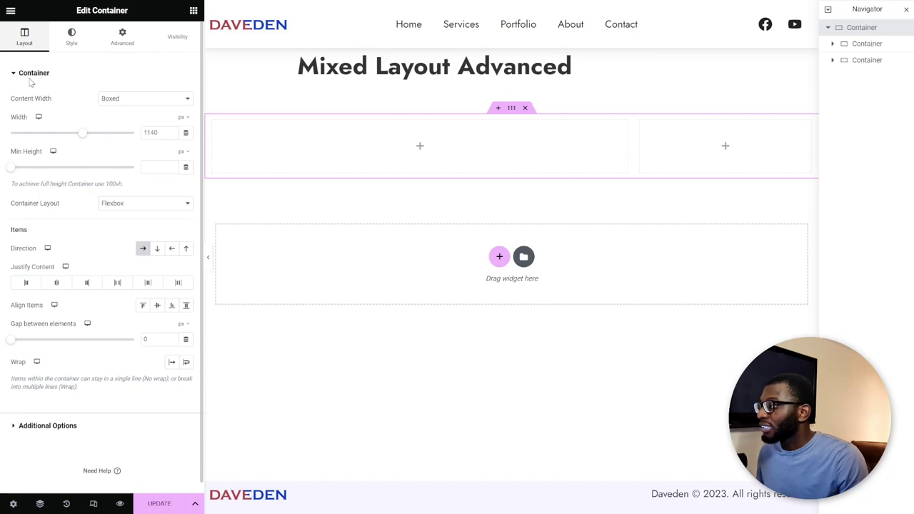
{"action": "left_click", "coordinate": [145, 340]}
{"action": "type", "text": "20"}
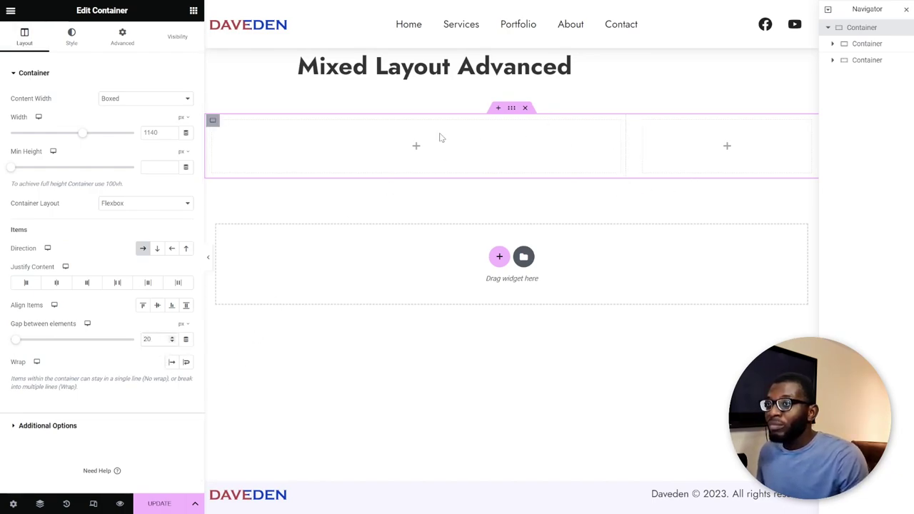
Give the first inner container a classic background in the green global color First Temp Clr 1
{"action": "left_click", "coordinate": [213, 121]}
{"action": "left_click", "coordinate": [72, 37]}
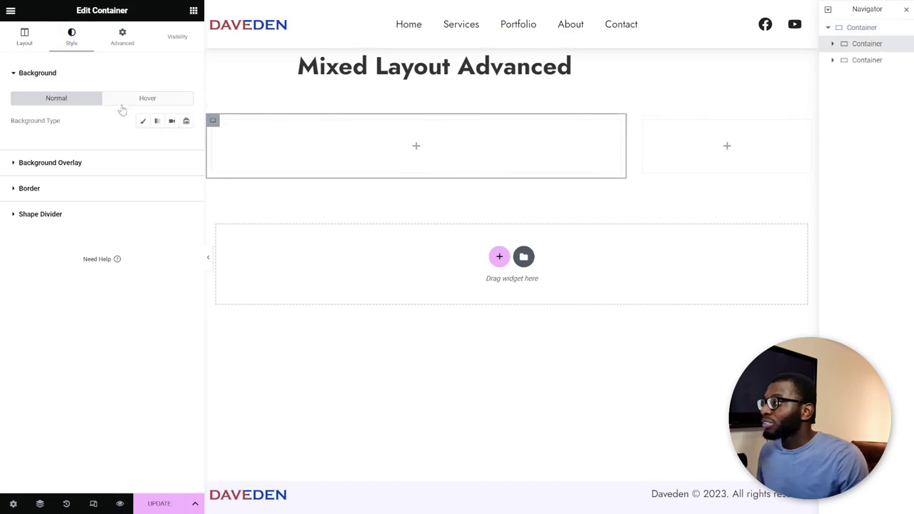
{"action": "left_click", "coordinate": [142, 122]}
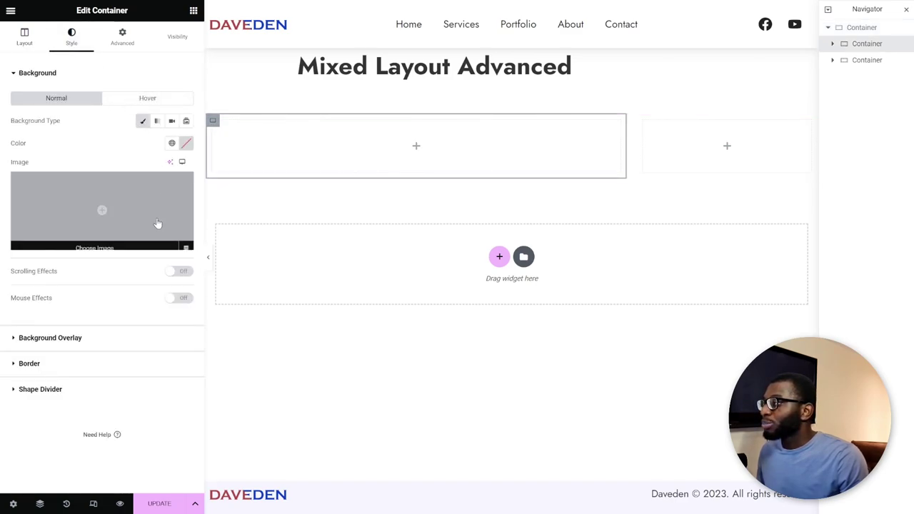
{"action": "left_click", "coordinate": [171, 143]}
{"action": "scroll", "coordinate": [112, 230], "scroll_direction": "down", "scroll_amount": 3}
{"action": "left_click", "coordinate": [90, 290]}
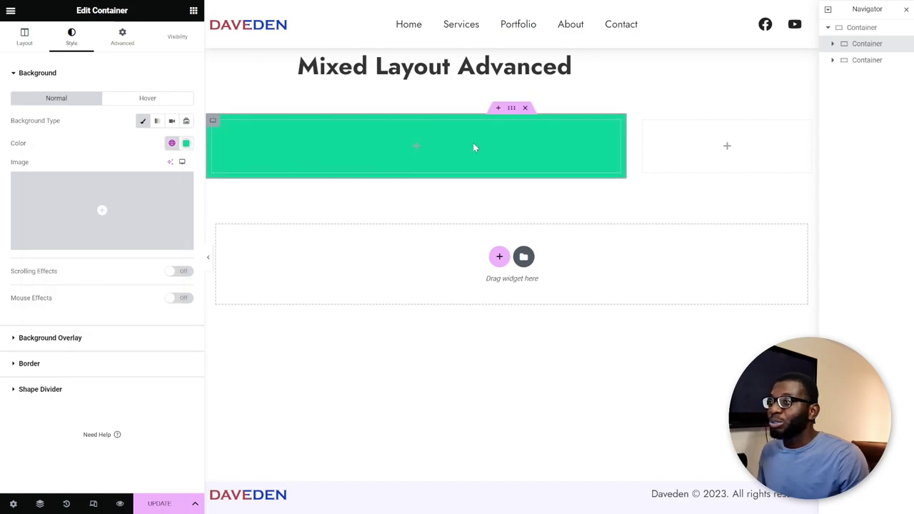
Give the second inner container a classic background in the purple global color First Temp Clr 2
{"action": "left_click", "coordinate": [643, 120]}
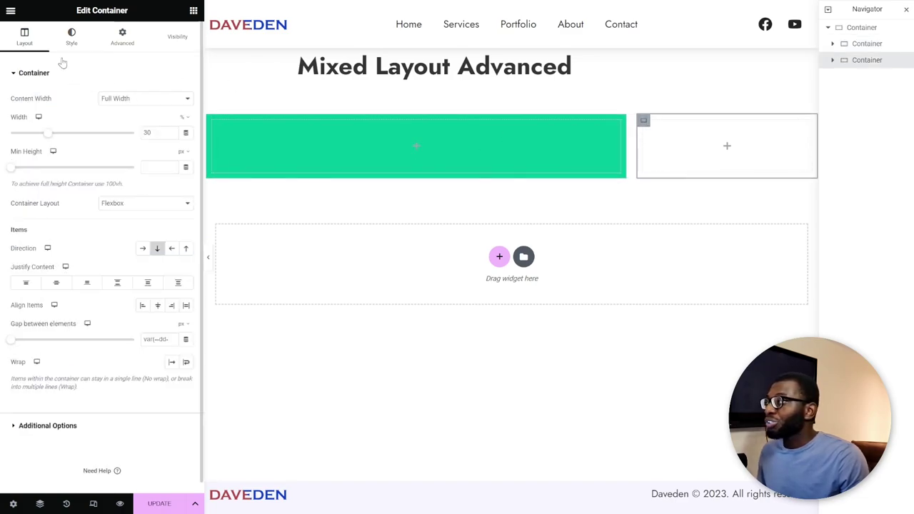
{"action": "left_click", "coordinate": [69, 38]}
{"action": "left_click", "coordinate": [143, 121]}
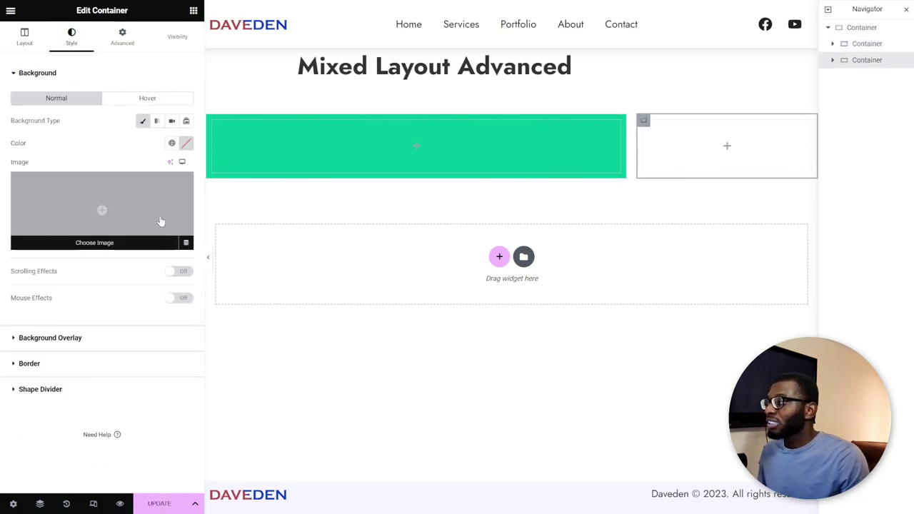
{"action": "left_click", "coordinate": [174, 143]}
{"action": "scroll", "coordinate": [95, 271], "scroll_direction": "down", "scroll_amount": 3}
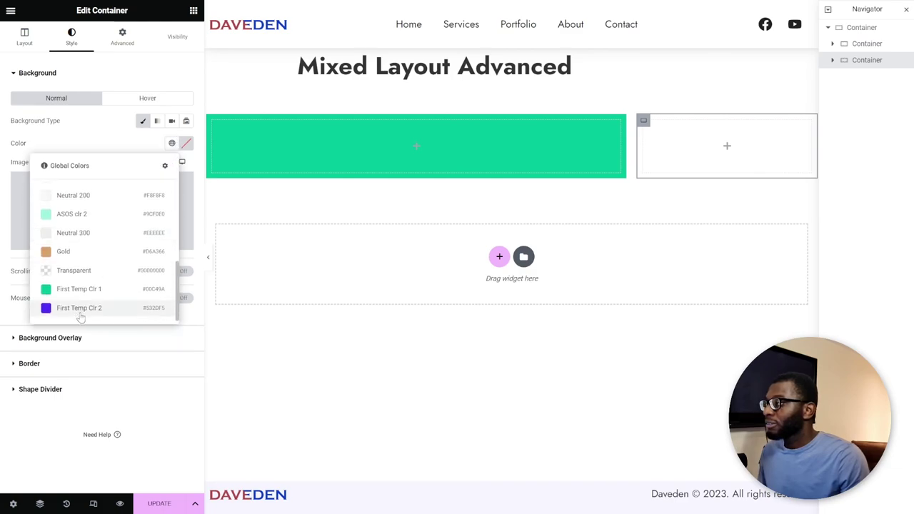
{"action": "left_click", "coordinate": [79, 306]}
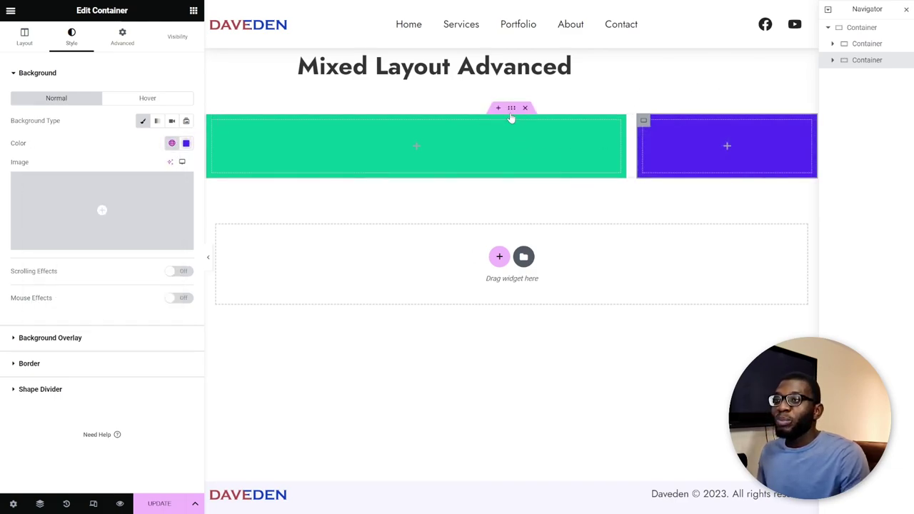
Review the first inner container's layout settings and set the parent container's items to No wrap
{"action": "left_click", "coordinate": [218, 136]}
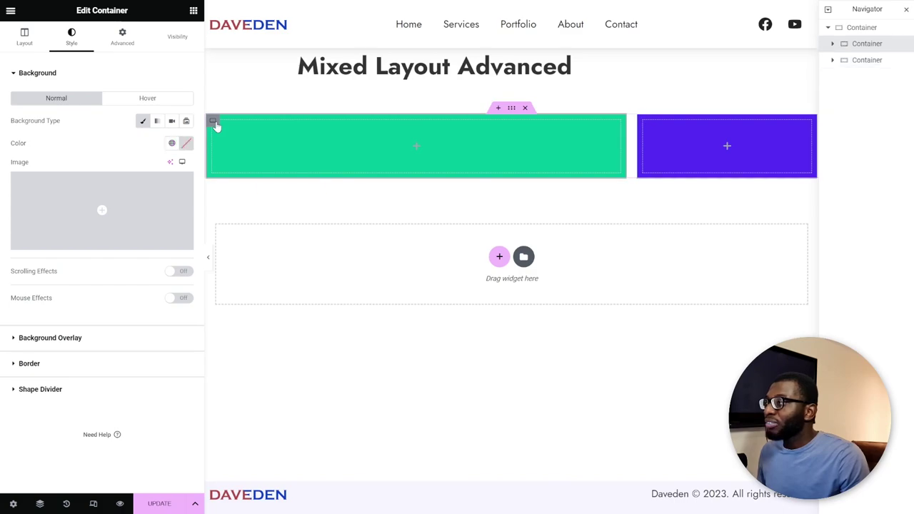
{"action": "left_click", "coordinate": [24, 37]}
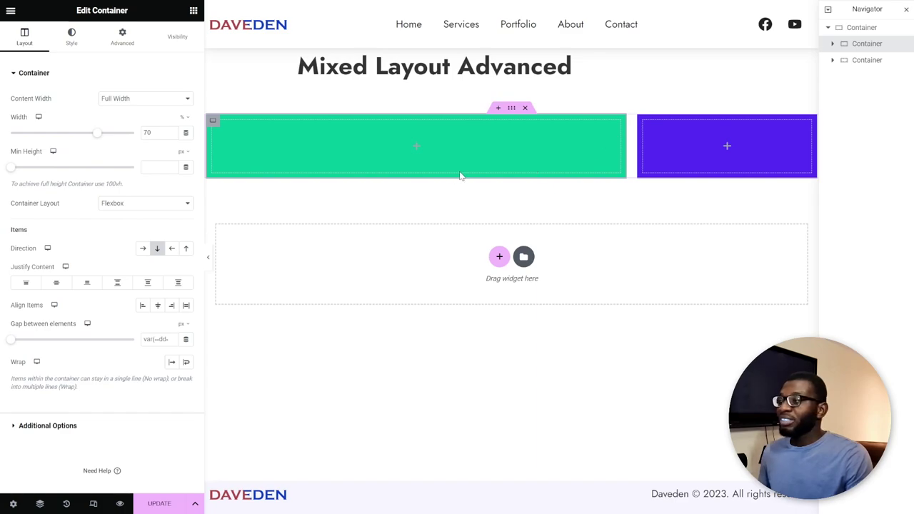
{"action": "left_click", "coordinate": [511, 108]}
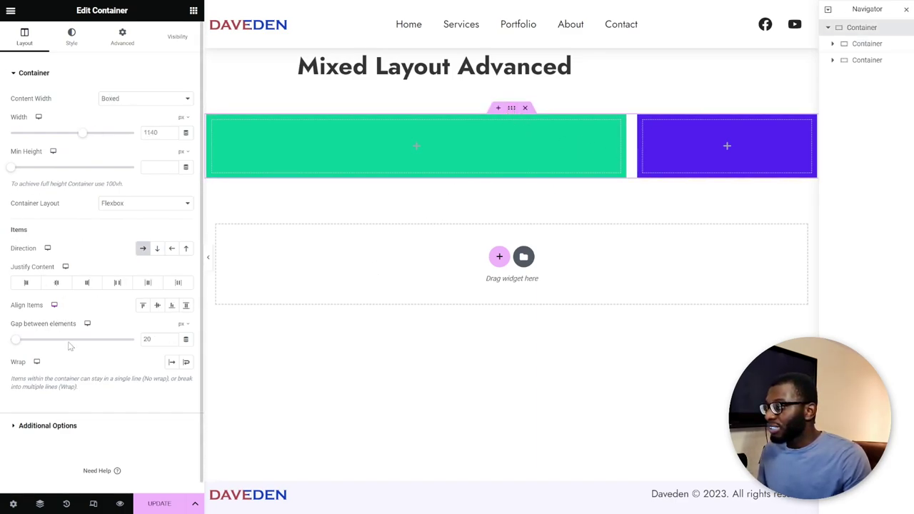
{"action": "left_click", "coordinate": [172, 362]}
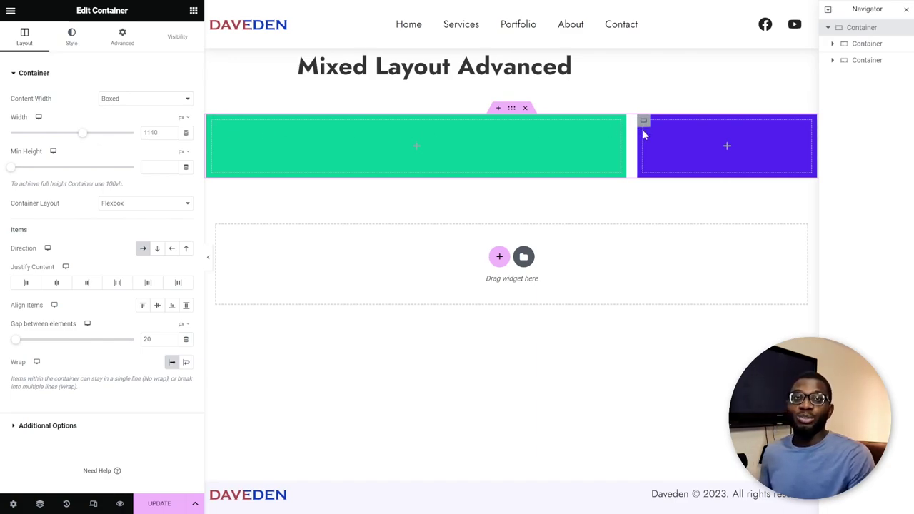
Try wrapping the parent container's items with a gap of 0, undo the gap change and restore No wrap
{"action": "left_click", "coordinate": [186, 362]}
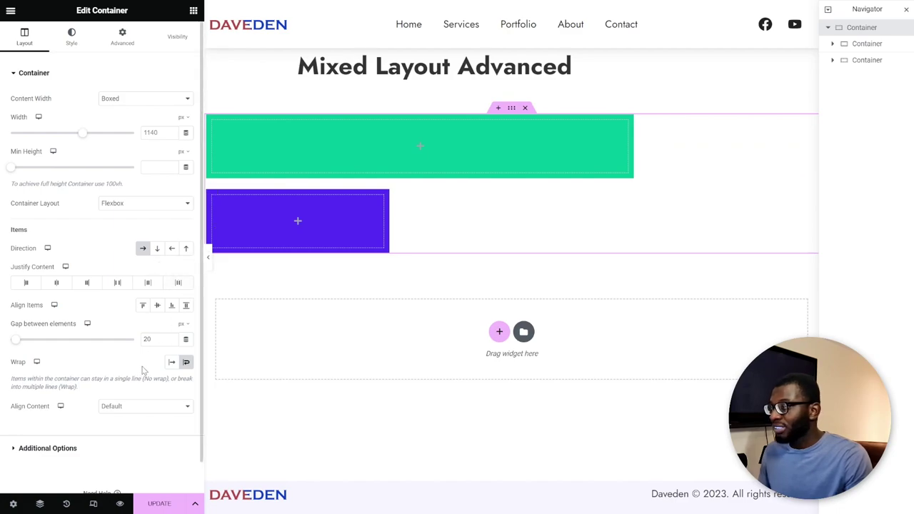
{"action": "type", "text": "0"}
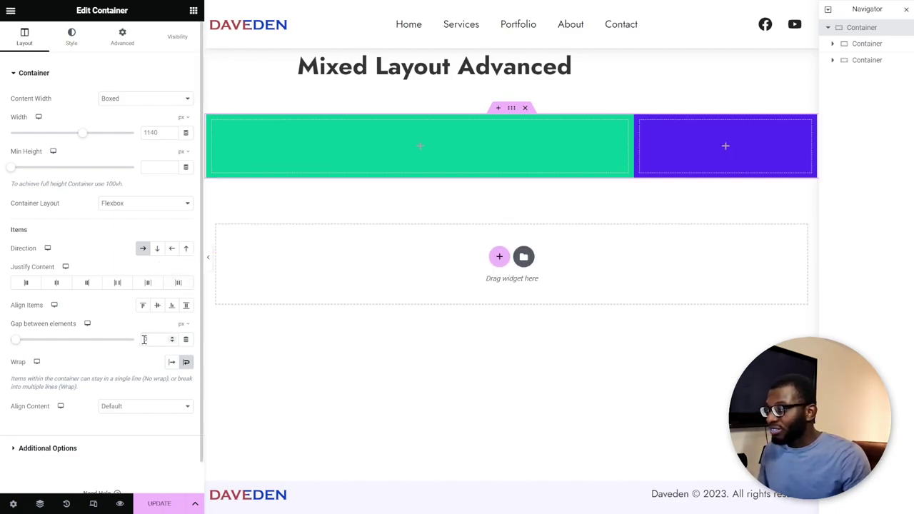
{"action": "key", "text": "ctrl+z"}
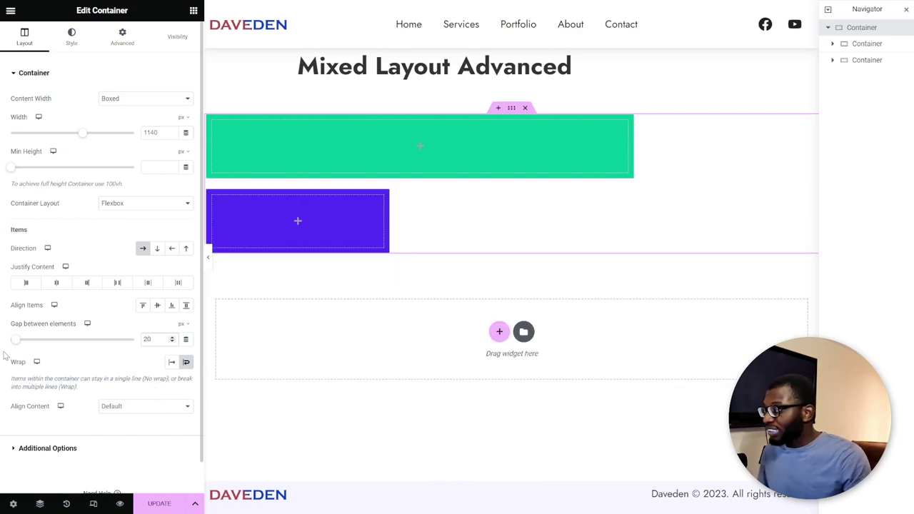
{"action": "left_click", "coordinate": [172, 362]}
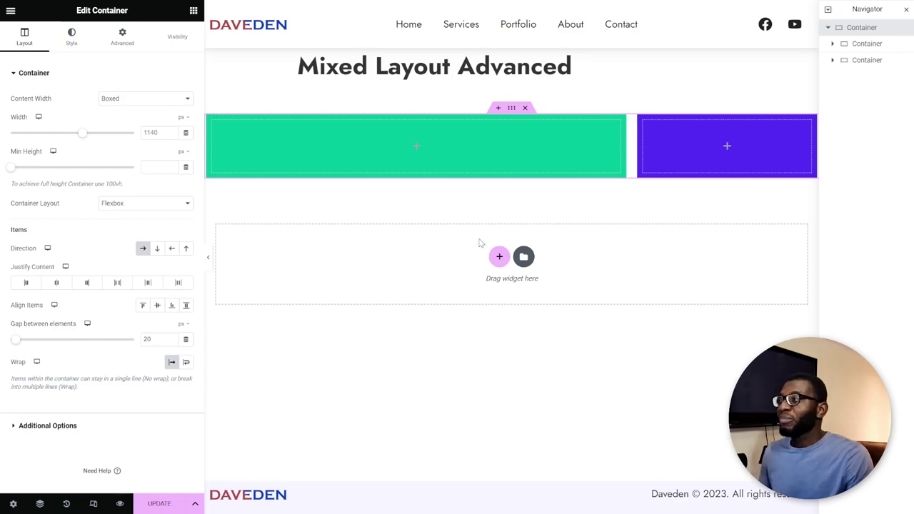
Preview the two-column layout without the editing panels, and duplicate the parent container
{"action": "left_click", "coordinate": [208, 260]}
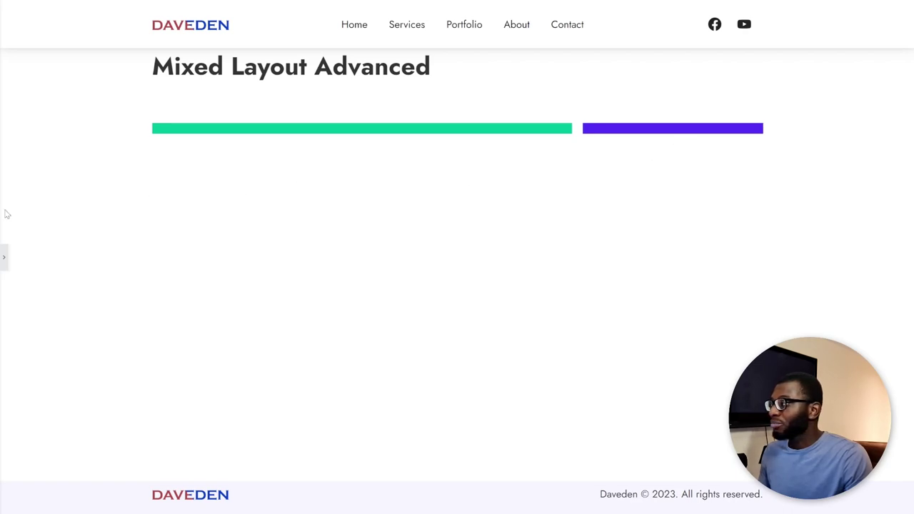
{"action": "left_click", "coordinate": [4, 256]}
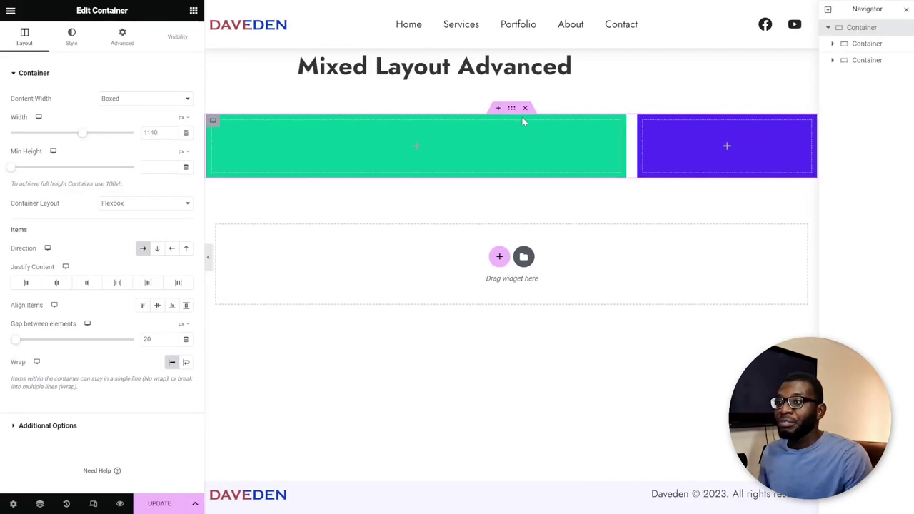
{"action": "right_click", "coordinate": [510, 108]}
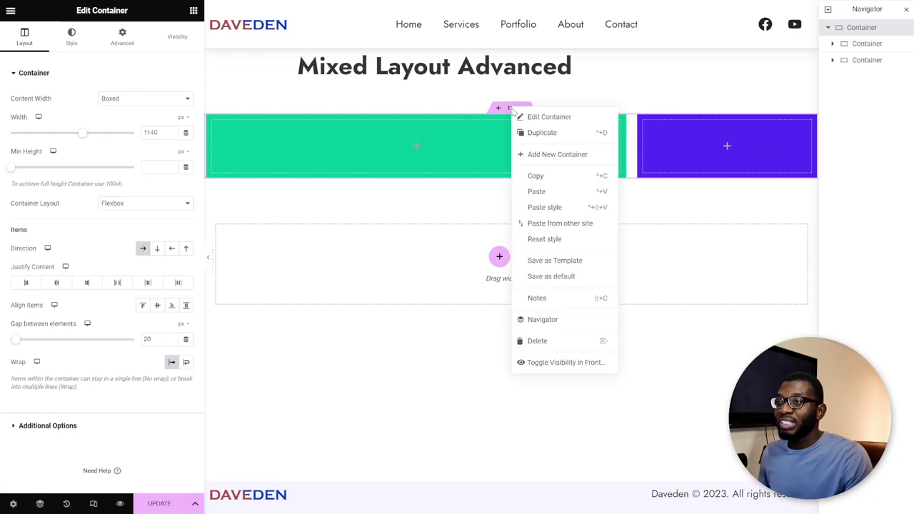
{"action": "left_click", "coordinate": [540, 133]}
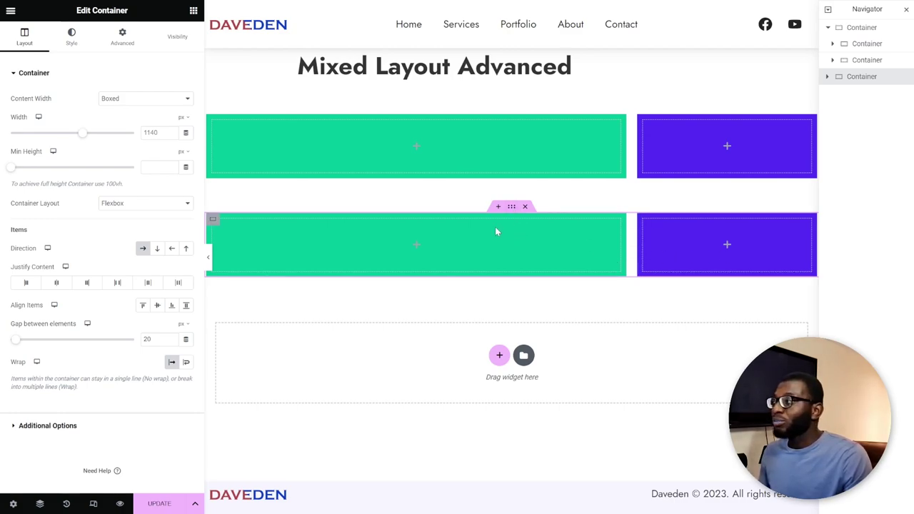
Assign the CSS class dd-mixed-layout to the duplicated parent container
{"action": "left_click", "coordinate": [123, 41]}
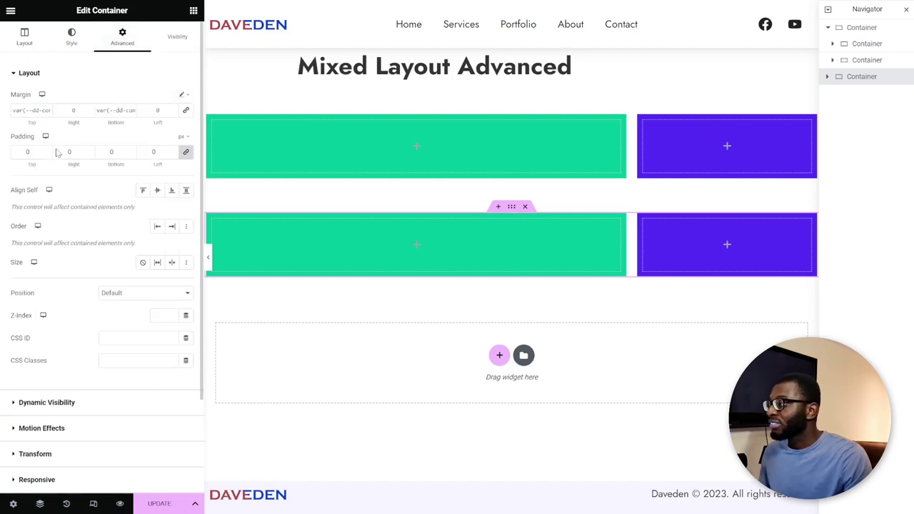
{"action": "left_click", "coordinate": [170, 360]}
{"action": "type", "text": "dd-"}
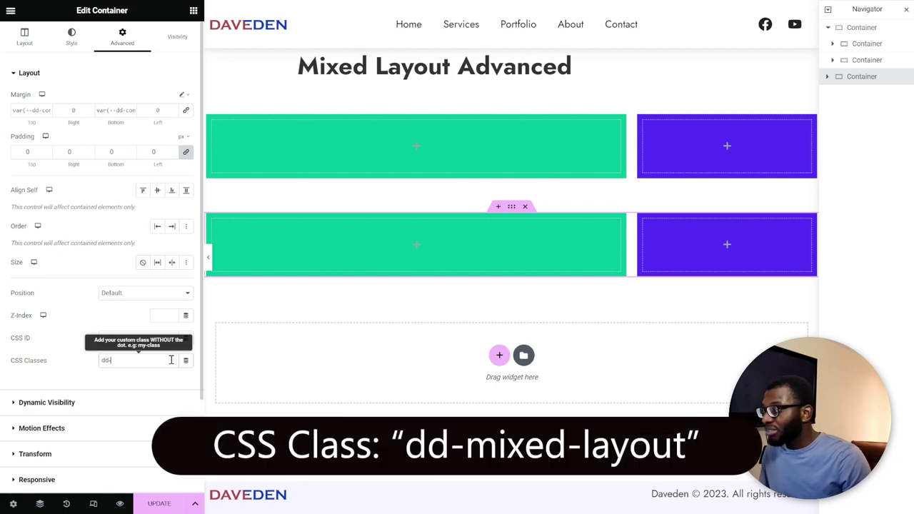
{"action": "type", "text": "mixed-layout"}
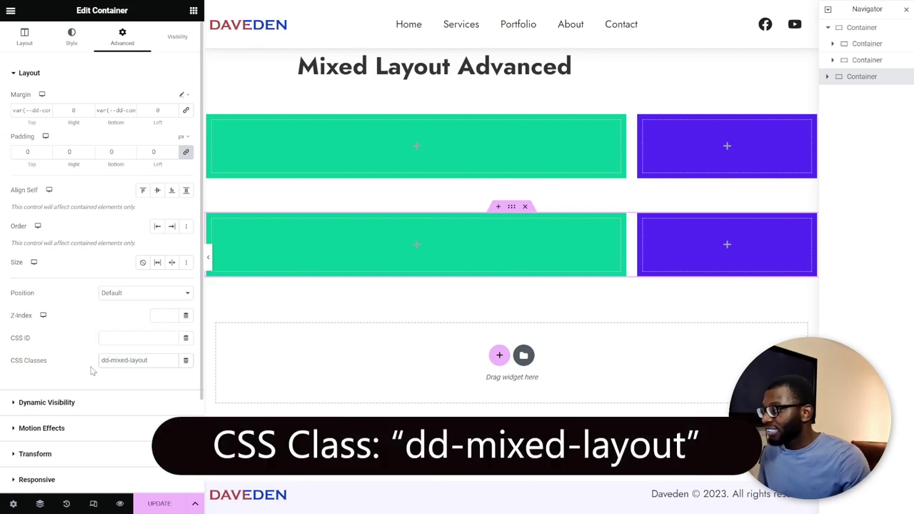
Add the custom attribute "data-col-higher | stretch" to the duplicated parent container
{"action": "scroll", "coordinate": [93, 376], "scroll_direction": "down", "scroll_amount": 3}
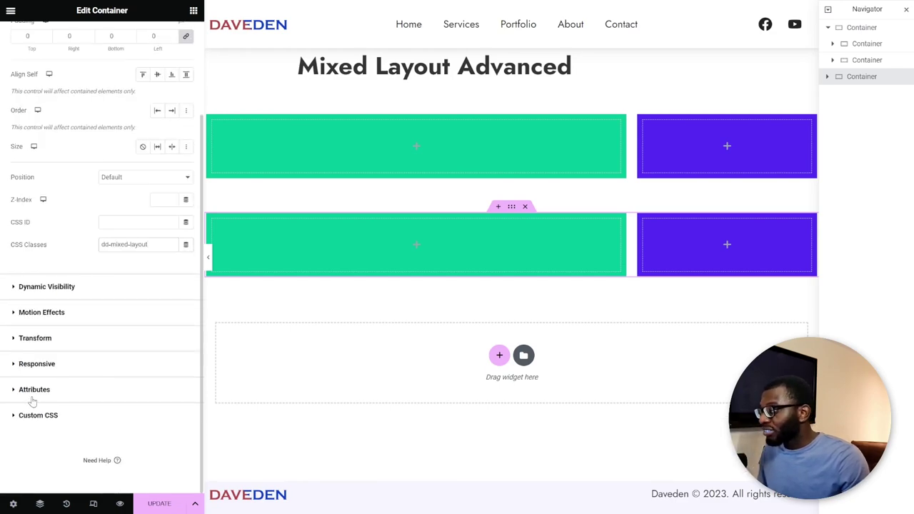
{"action": "left_click", "coordinate": [33, 389]}
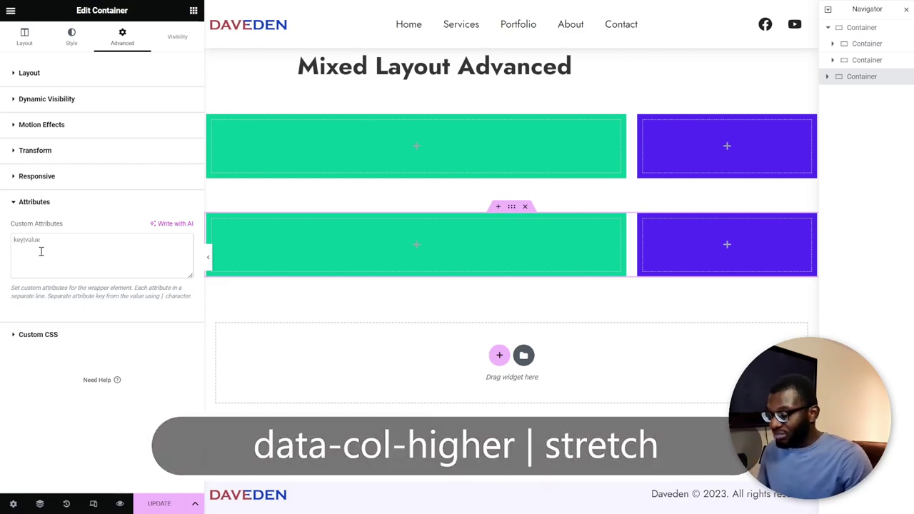
{"action": "type", "text": "data-col-"}
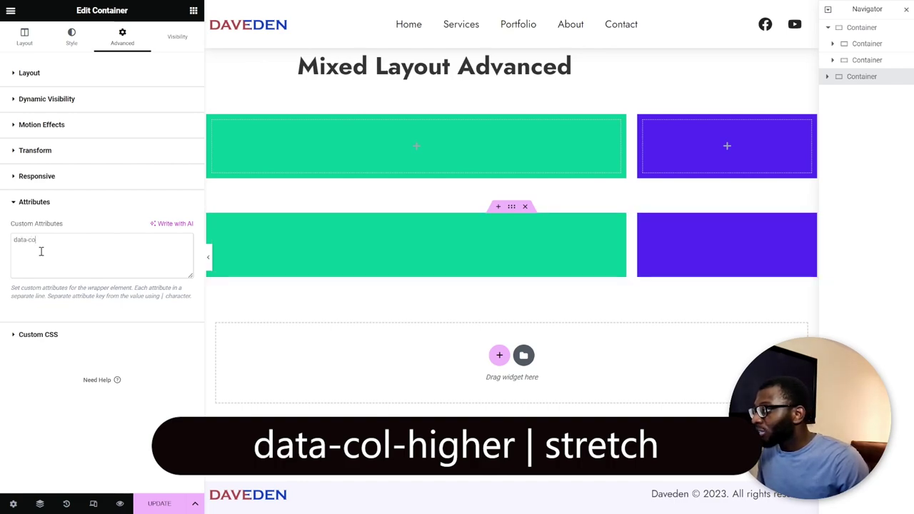
{"action": "type", "text": "h"}
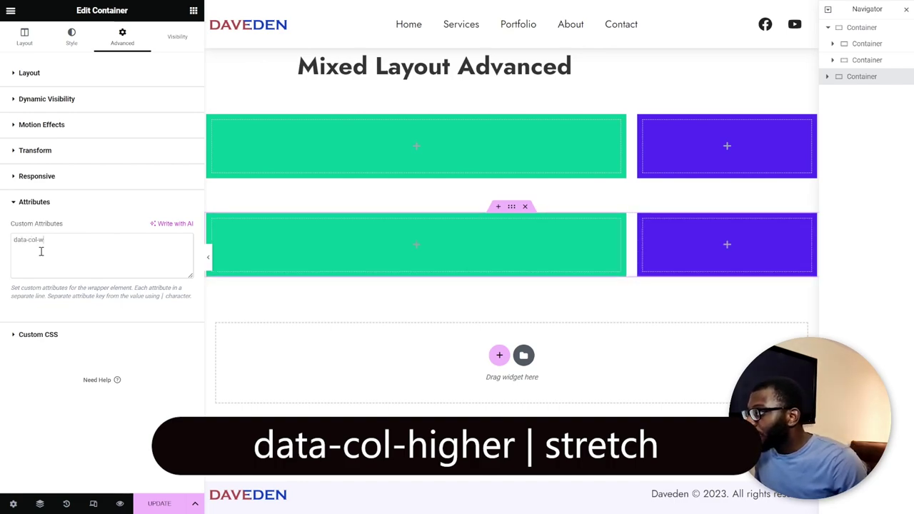
{"action": "key", "text": "BackSpace"}
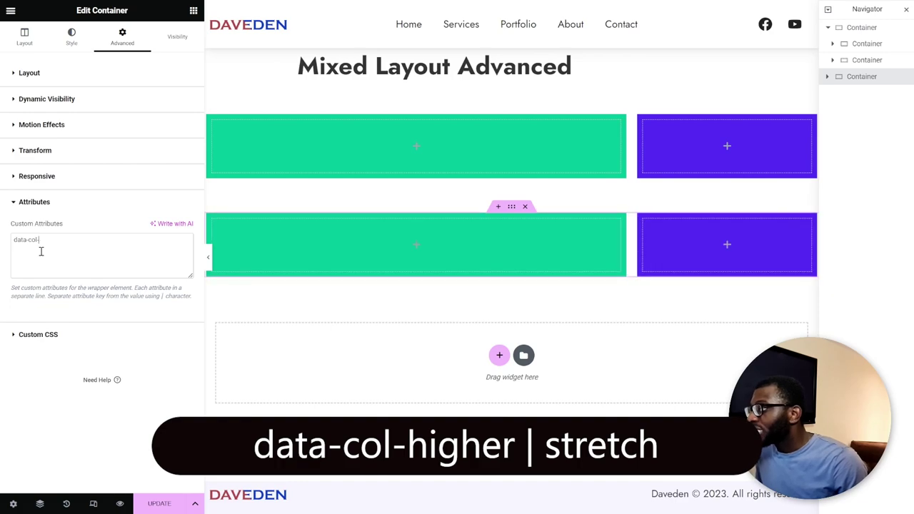
{"action": "type", "text": "hig"}
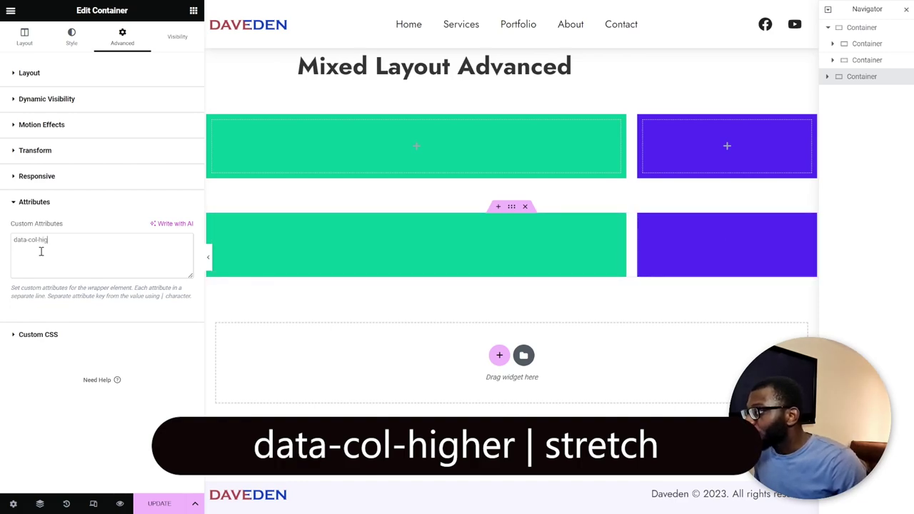
{"action": "type", "text": "her |"}
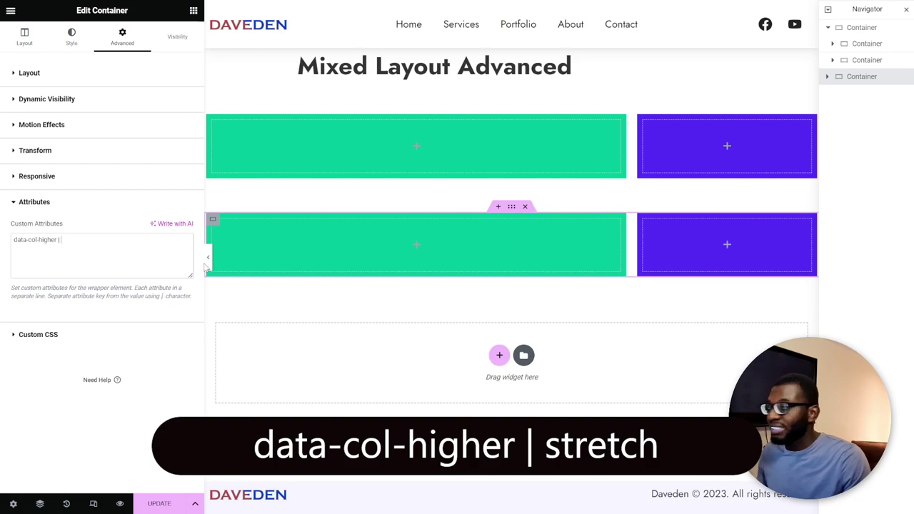
{"action": "type", "text": "stretch"}
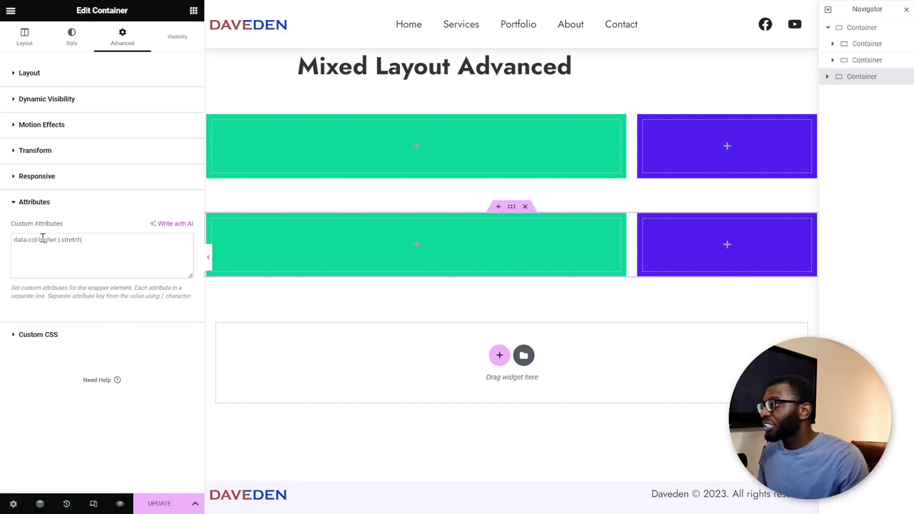
Paste the copied .dd-mixed-layout CSS snippet from WPCodeBox into the duplicated parent container's custom CSS in Elementor
{"action": "left_click", "coordinate": [60, 209]}
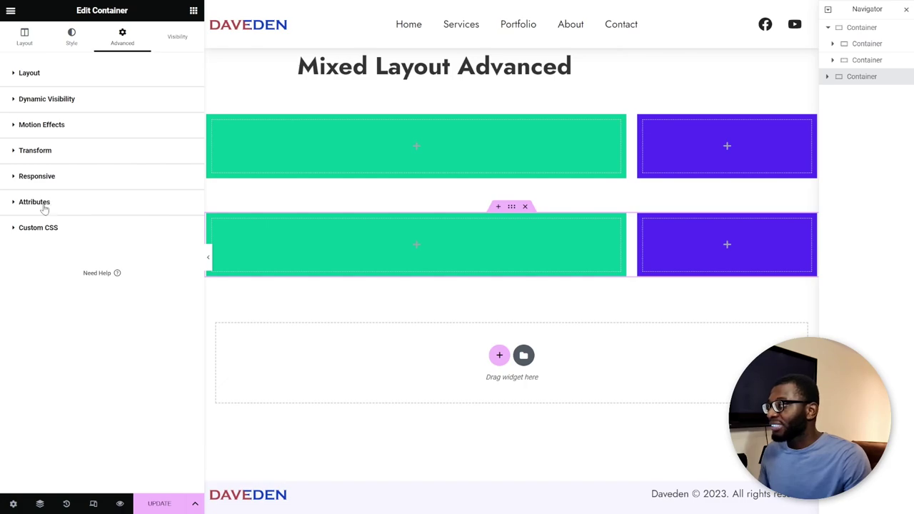
{"action": "left_click", "coordinate": [39, 229]}
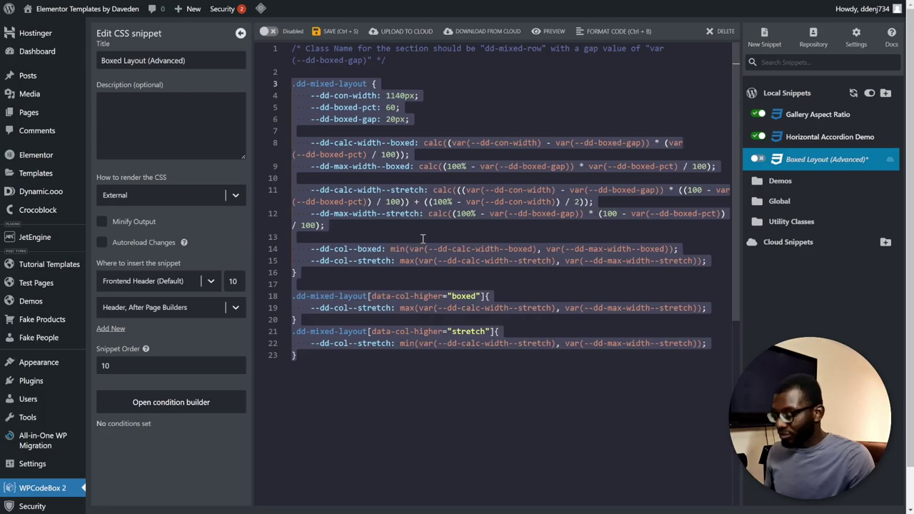
{"action": "key", "text": "alt+Tab"}
{"action": "left_click", "coordinate": [104, 286]}
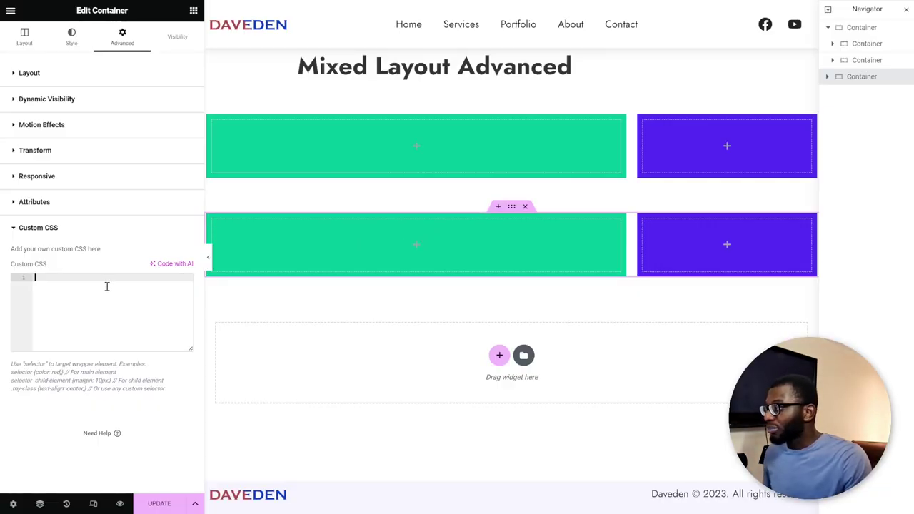
{"action": "key", "text": "ctrl+v"}
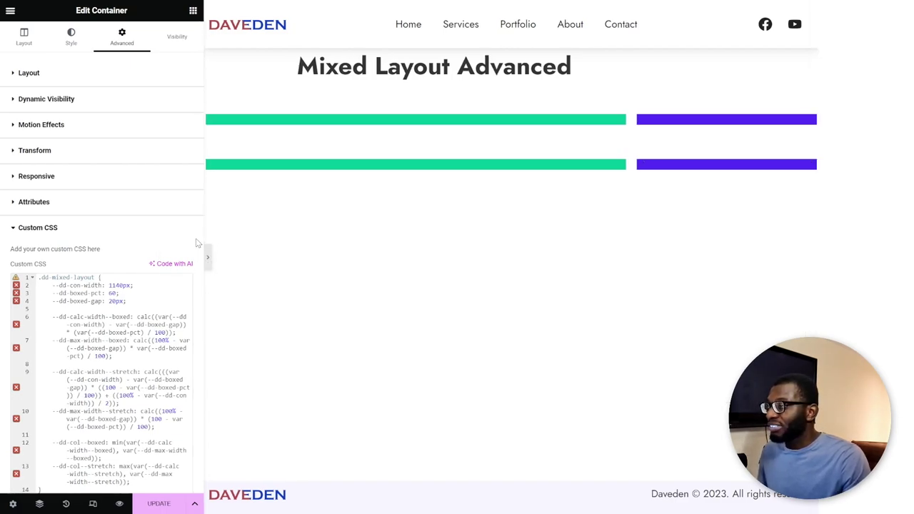
Preview both two-column layouts without the editing panels, and restore the panels
{"action": "left_click", "coordinate": [204, 251]}
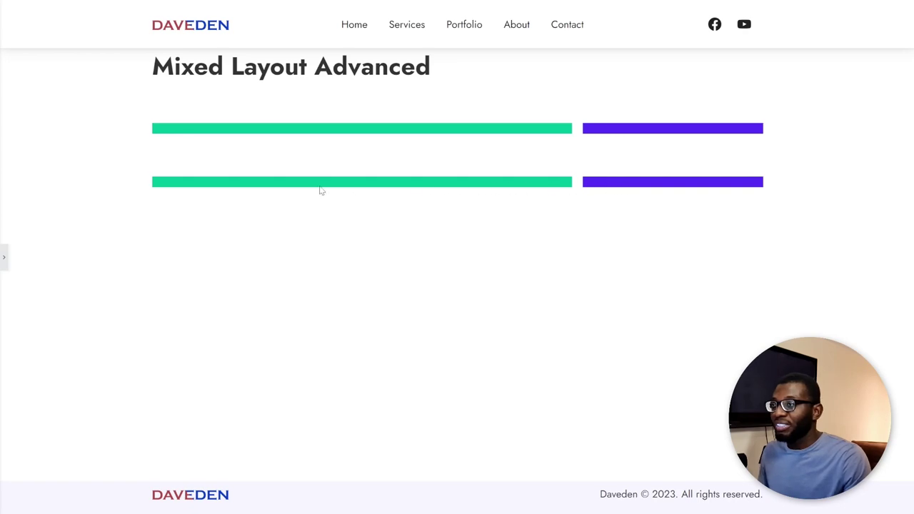
{"action": "left_click", "coordinate": [4, 261]}
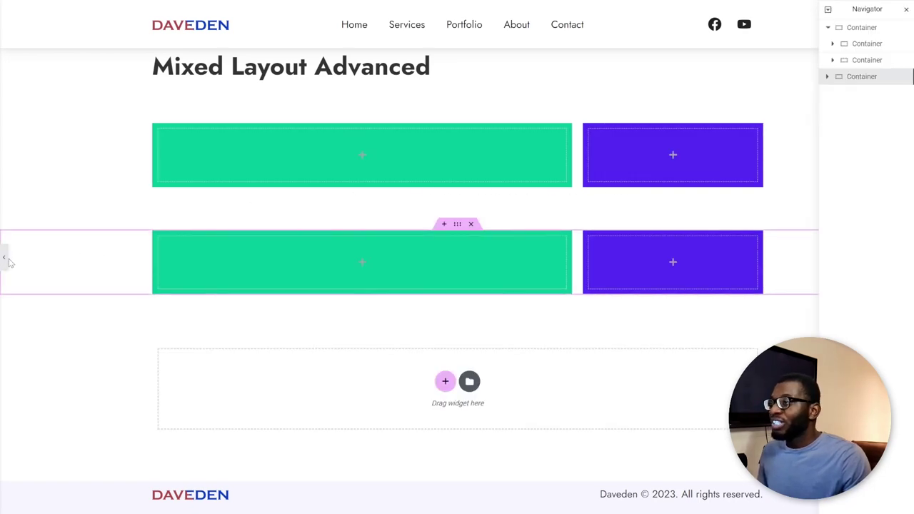
{"action": "left_click", "coordinate": [114, 265]}
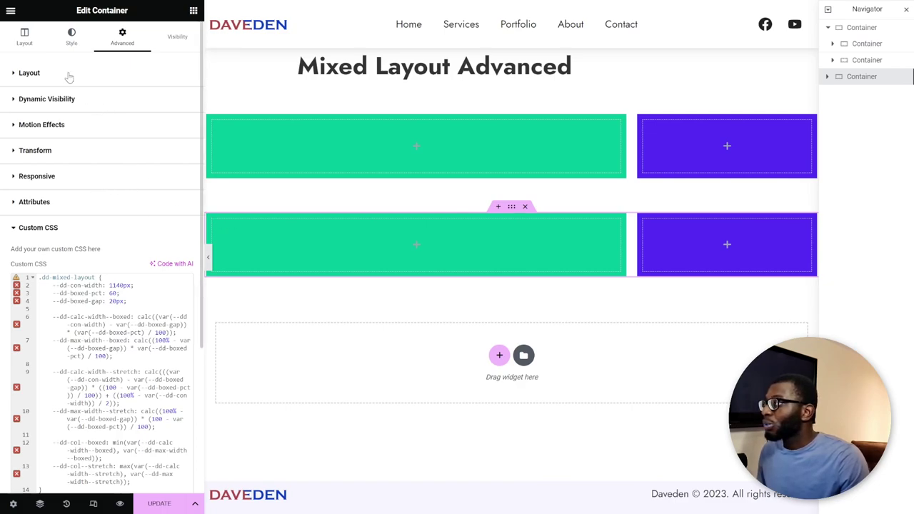
Set the width of the duplicated layout's green column to the custom value var(--dd-col--stretch)
{"action": "left_click", "coordinate": [31, 73]}
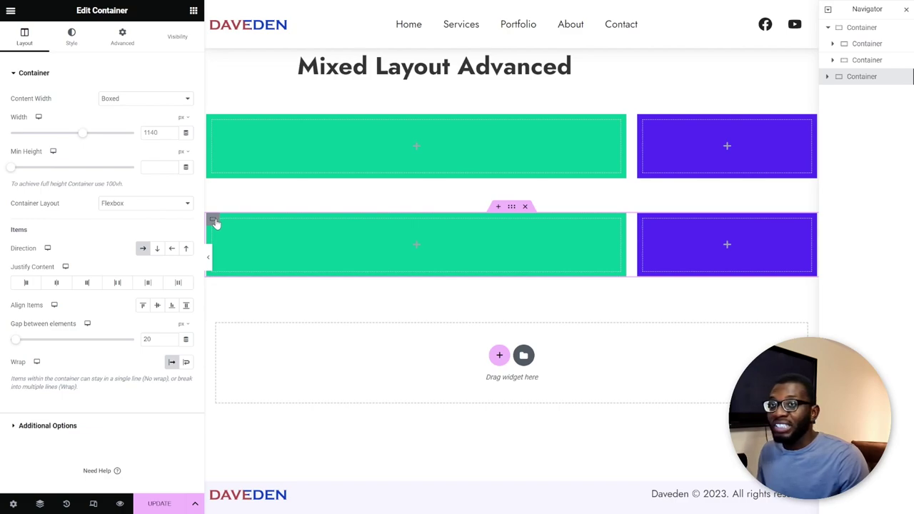
{"action": "left_click", "coordinate": [827, 77]}
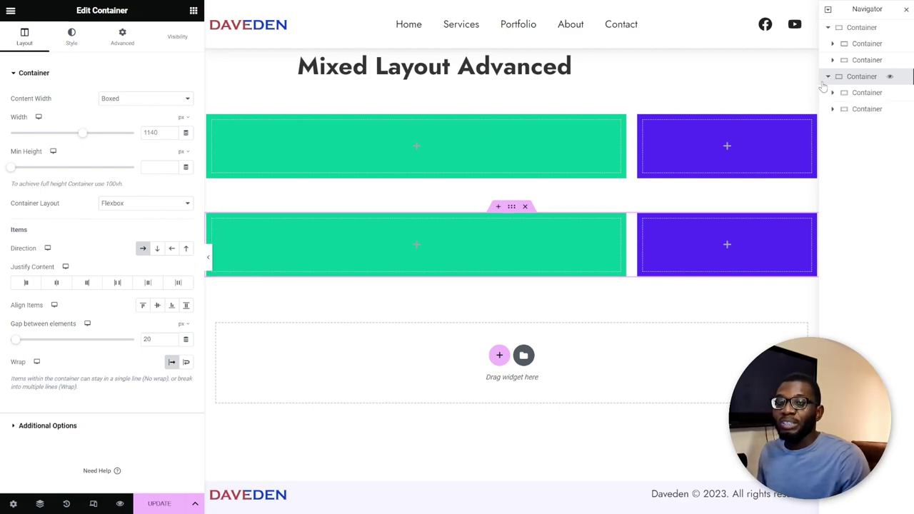
{"action": "left_click", "coordinate": [860, 94]}
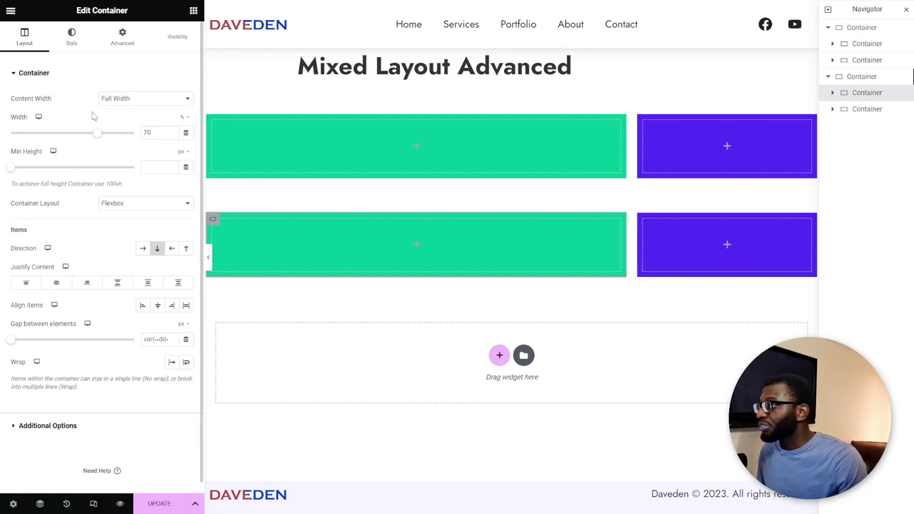
{"action": "left_click", "coordinate": [187, 120]}
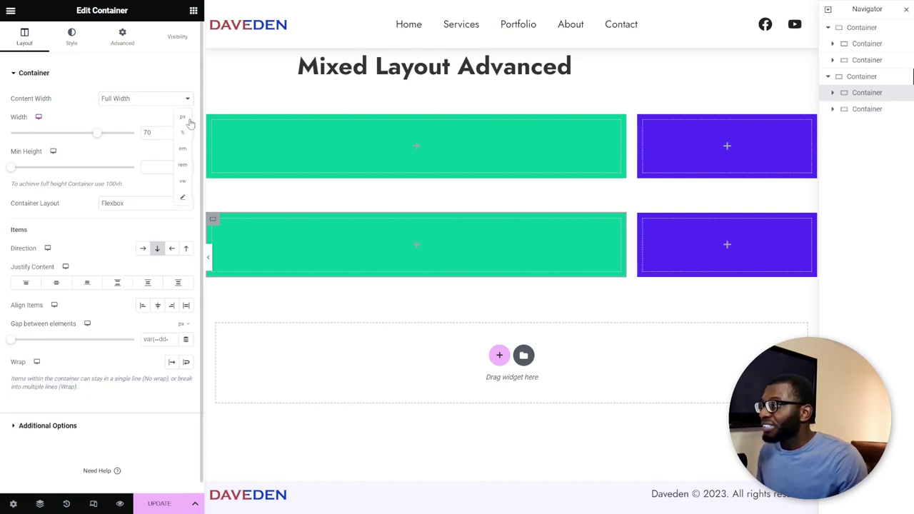
{"action": "left_click", "coordinate": [184, 200]}
{"action": "double_click", "coordinate": [56, 133]}
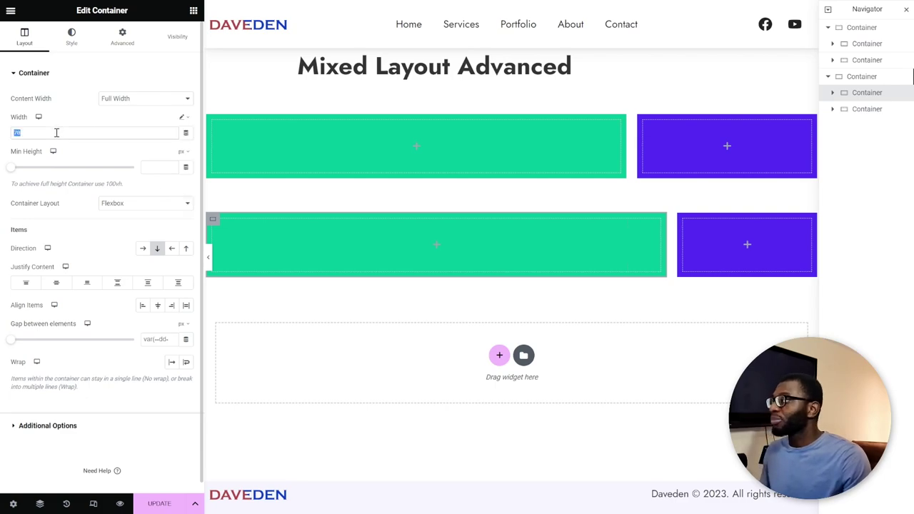
{"action": "type", "text": "var(--dd-col--stret"}
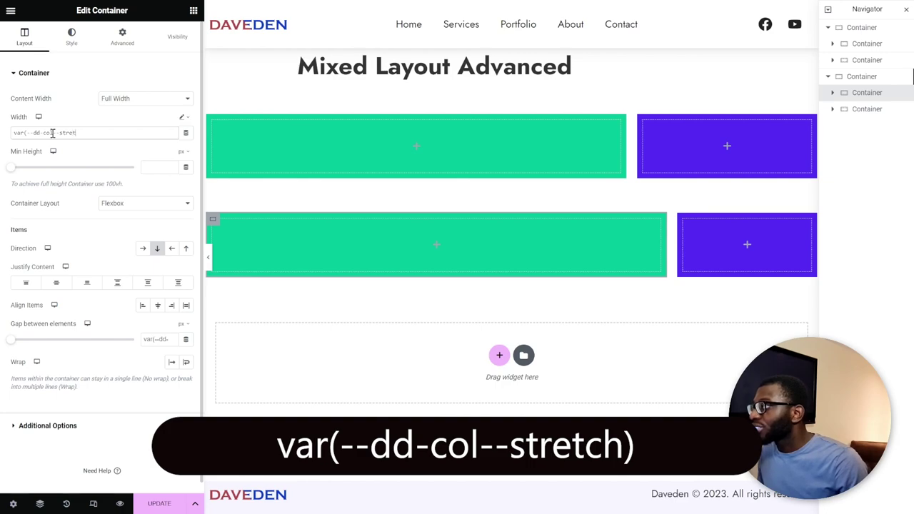
{"action": "type", "text": ")"}
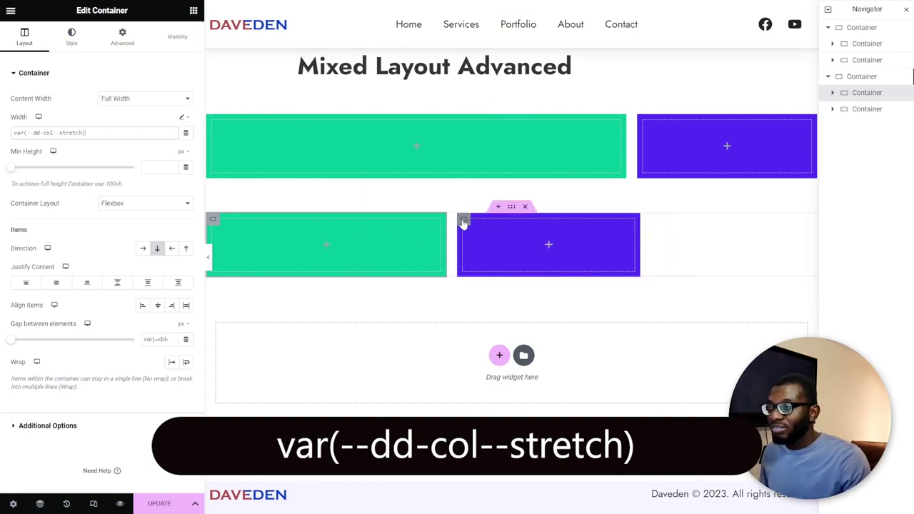
Set the width of the duplicated layout's blue column to the custom value var(--dd-col--boxed)
{"action": "left_click", "coordinate": [463, 224]}
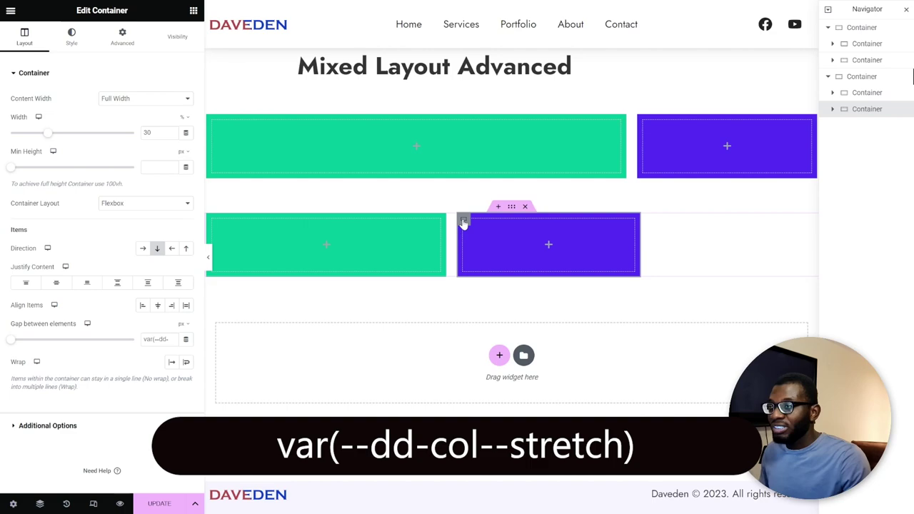
{"action": "left_click", "coordinate": [182, 117]}
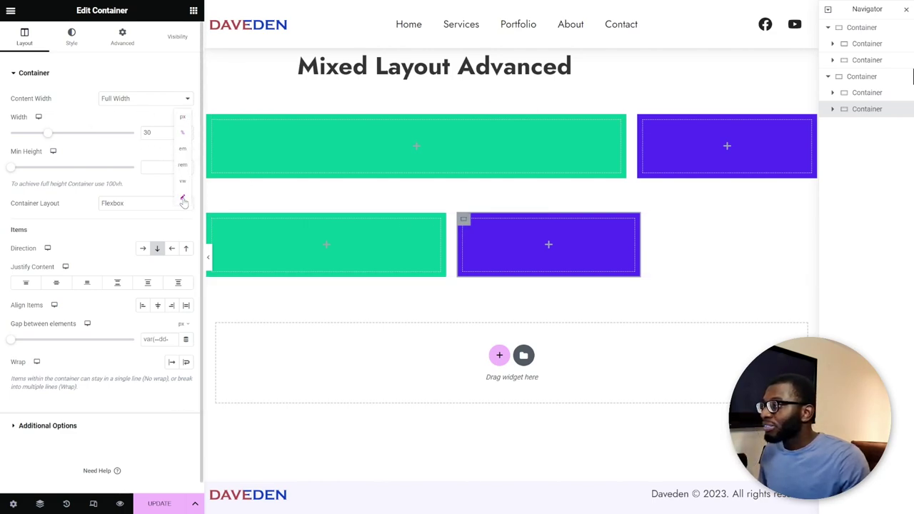
{"action": "left_click", "coordinate": [183, 200]}
{"action": "double_click", "coordinate": [108, 132]}
{"action": "type", "text": "v"}
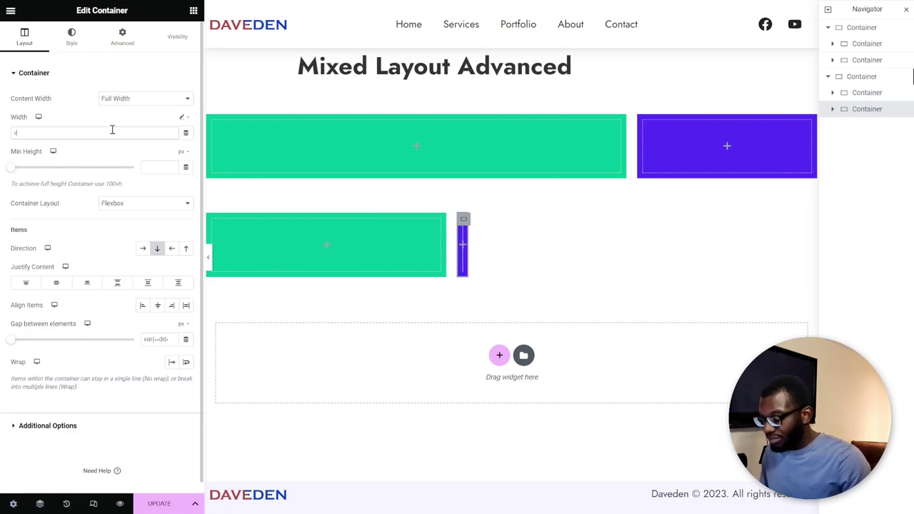
{"action": "type", "text": "ar(--dd-col-"}
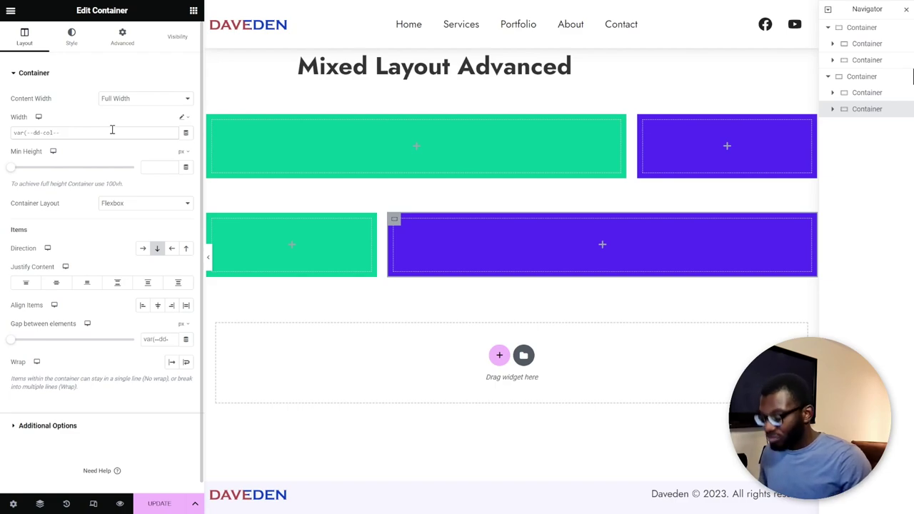
{"action": "type", "text": "-boxed)"}
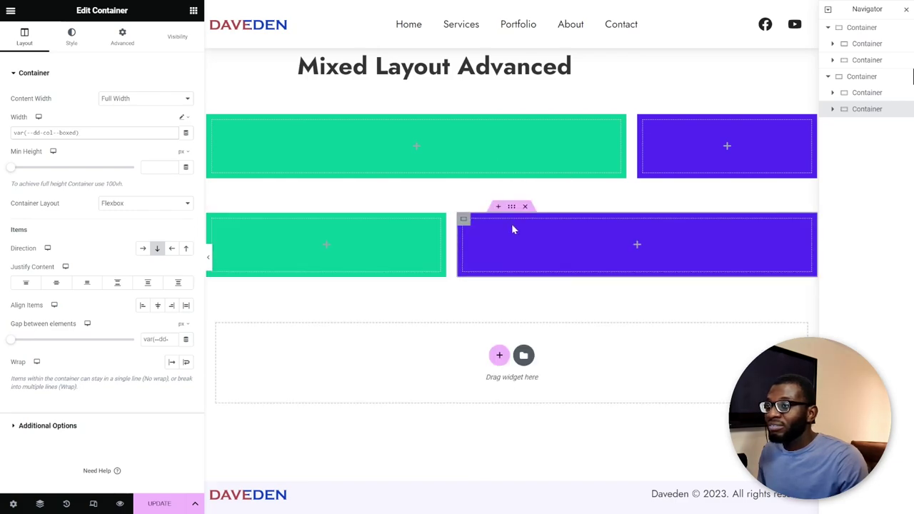
Review the duplicated parent container's custom CSS and set its --dd-boxed-pct variable to 30
{"action": "left_click", "coordinate": [866, 83]}
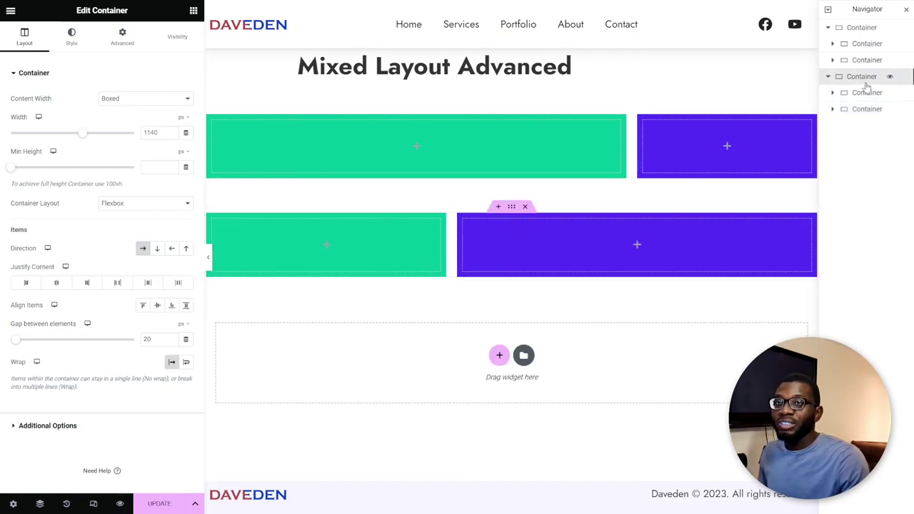
{"action": "left_click", "coordinate": [123, 39]}
{"action": "left_click", "coordinate": [45, 416]}
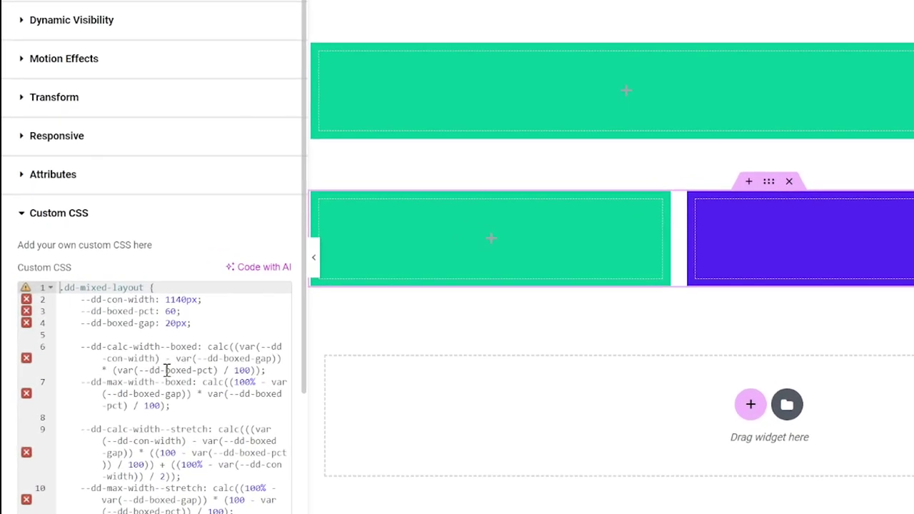
{"action": "scroll", "coordinate": [111, 332], "scroll_direction": "down", "scroll_amount": 3}
{"action": "scroll", "coordinate": [165, 370], "scroll_direction": "down", "scroll_amount": 2}
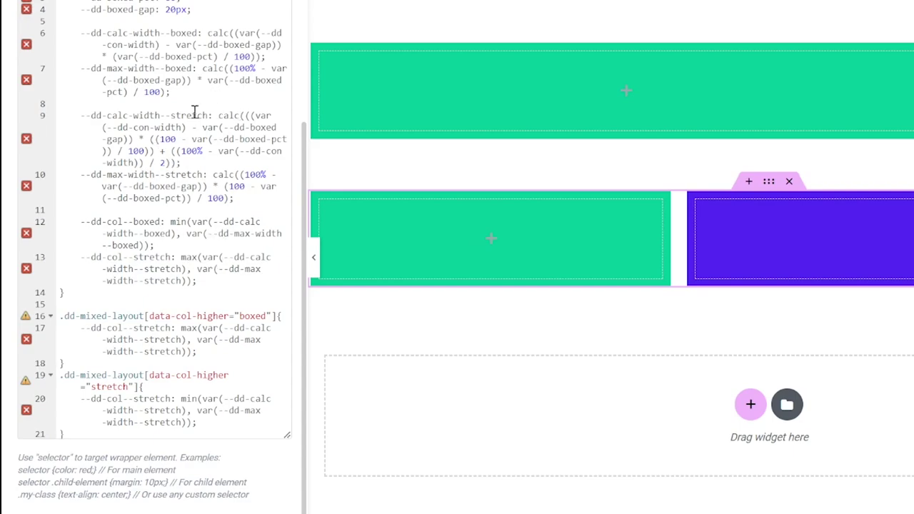
{"action": "scroll", "coordinate": [165, 205], "scroll_direction": "up", "scroll_amount": 2}
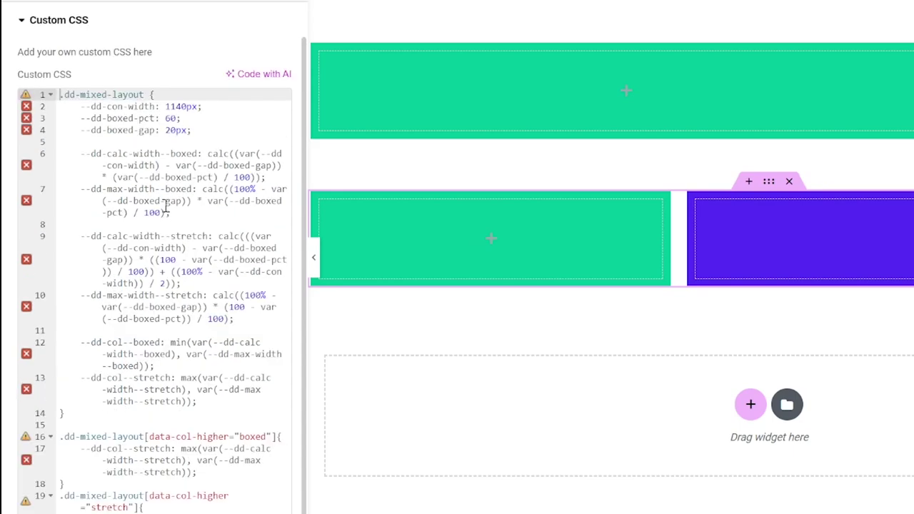
{"action": "scroll", "coordinate": [166, 204], "scroll_direction": "up", "scroll_amount": 2}
{"action": "left_click", "coordinate": [170, 238]}
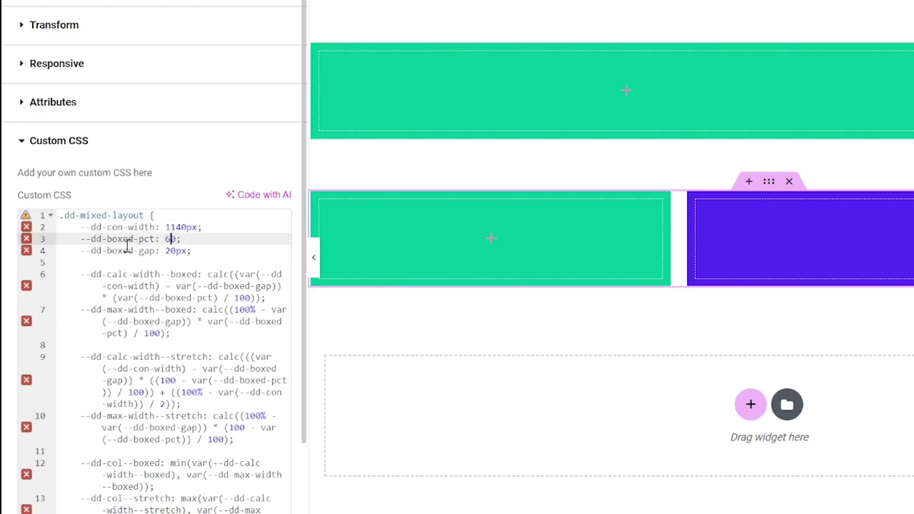
{"action": "key", "text": "BackSpace"}
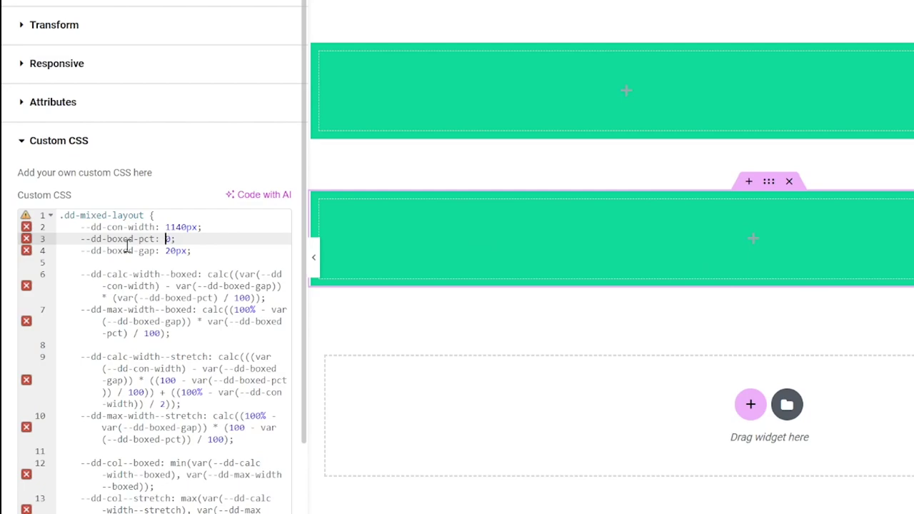
{"action": "type", "text": "3"}
{"action": "scroll", "coordinate": [221, 350], "scroll_direction": "up", "scroll_amount": 1}
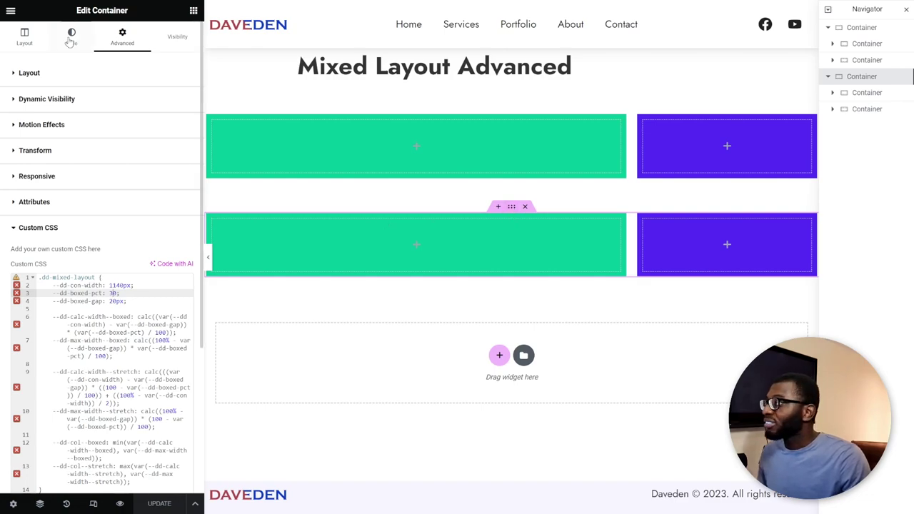
Set the duplicated parent container's content width to Full Width, and update the page for a preview
{"action": "left_click", "coordinate": [24, 37]}
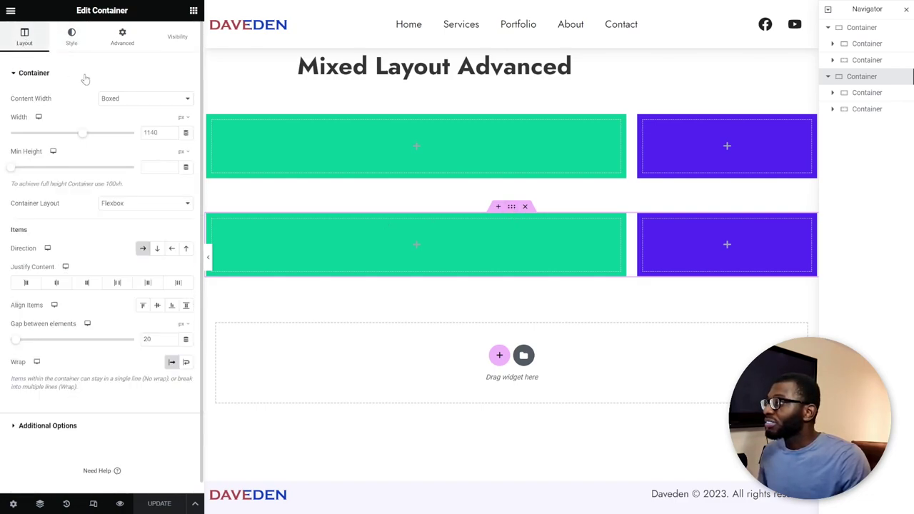
{"action": "left_click", "coordinate": [123, 120]}
{"action": "left_click", "coordinate": [162, 504]}
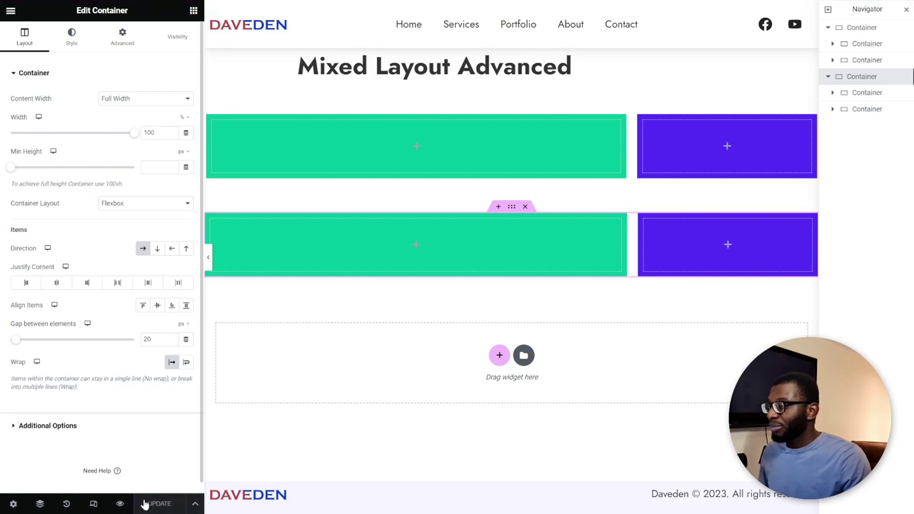
{"action": "left_click", "coordinate": [121, 504]}
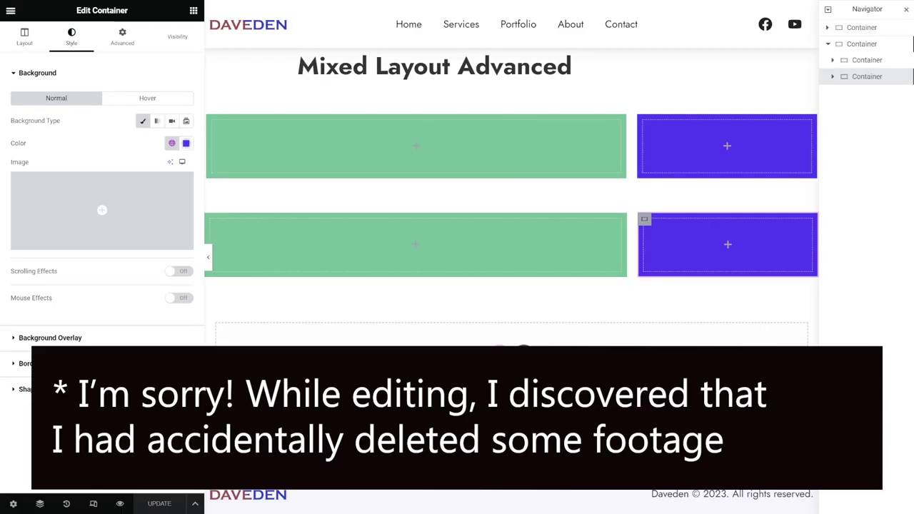
Clear the background colours of the green and blue columns in the duplicated layout
{"action": "mouse_move", "coordinate": [244, 229]}
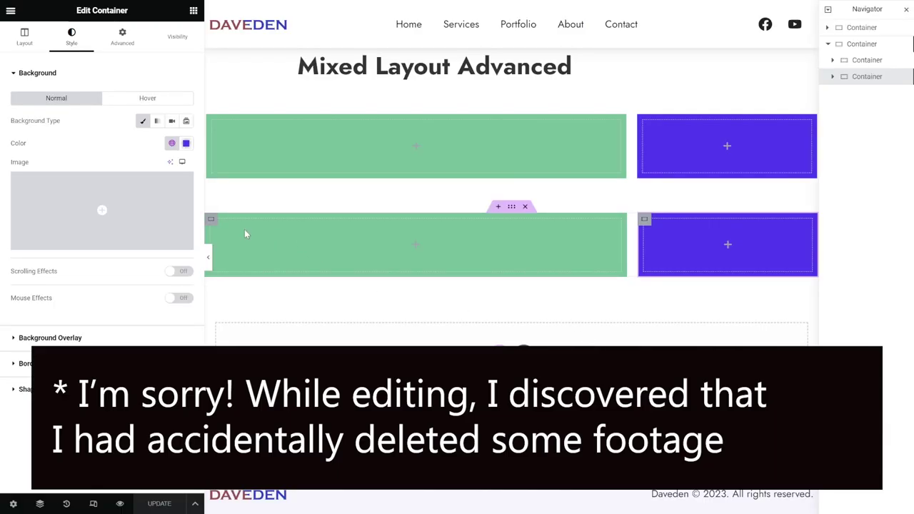
{"action": "left_click", "coordinate": [211, 221]}
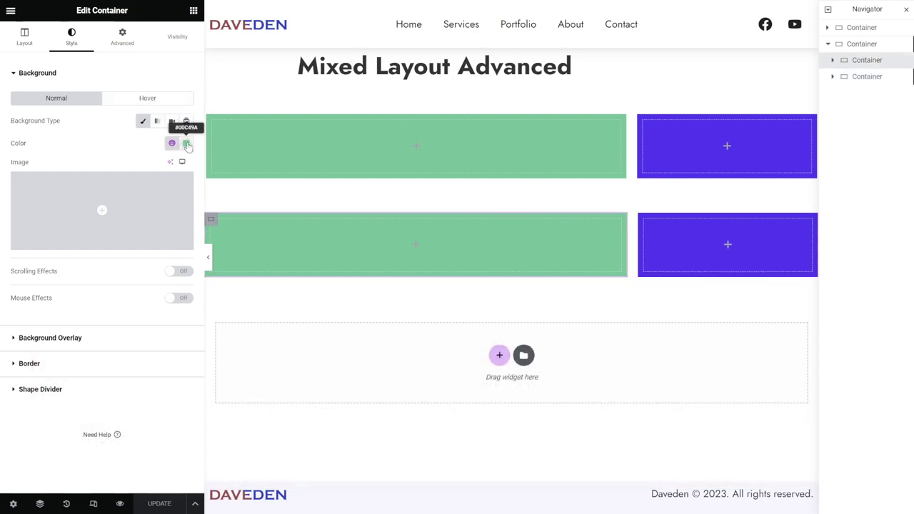
{"action": "left_click", "coordinate": [184, 143]}
{"action": "left_click", "coordinate": [210, 163]}
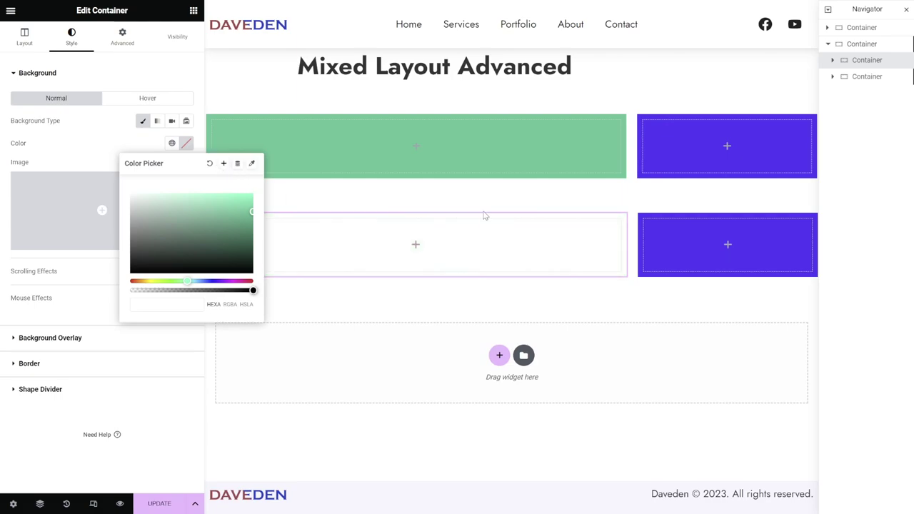
{"action": "left_click", "coordinate": [648, 229]}
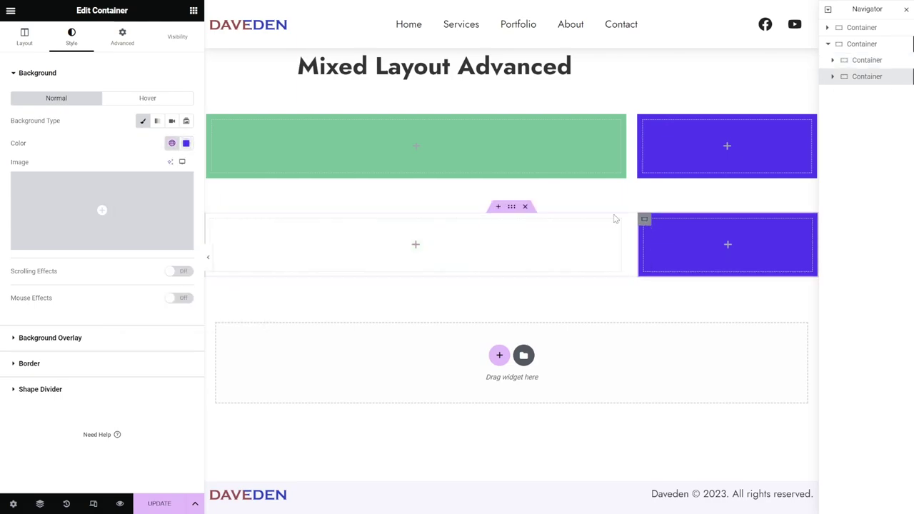
{"action": "left_click", "coordinate": [186, 144]}
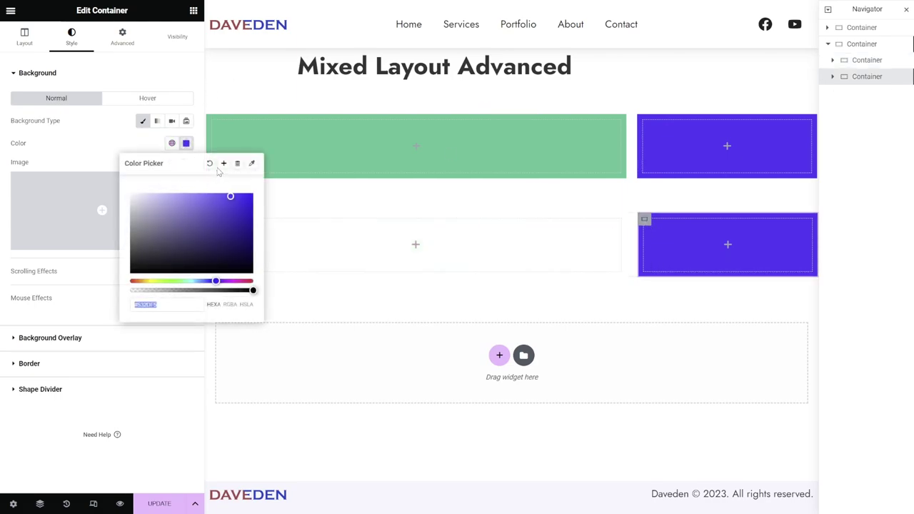
{"action": "left_click", "coordinate": [209, 163]}
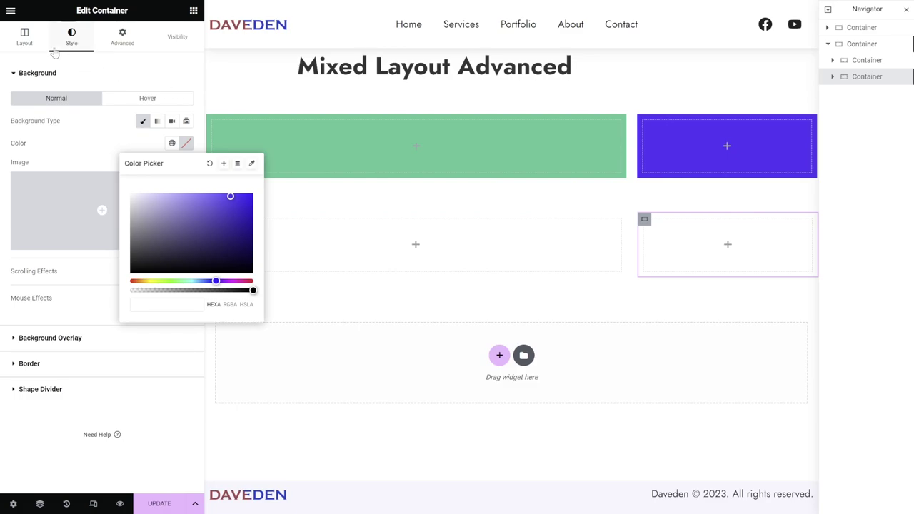
Add an Image widget to the wide column of the duplicated layout, using the media library photo of the man in khaki trousers and woman with coat
{"action": "left_click", "coordinate": [193, 10]}
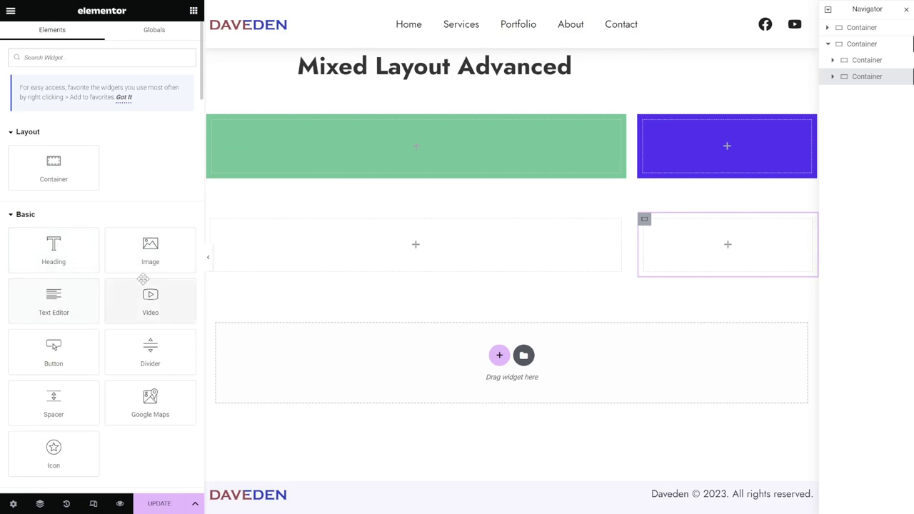
{"action": "left_click_drag", "start_coordinate": [149, 251], "coordinate": [330, 238]}
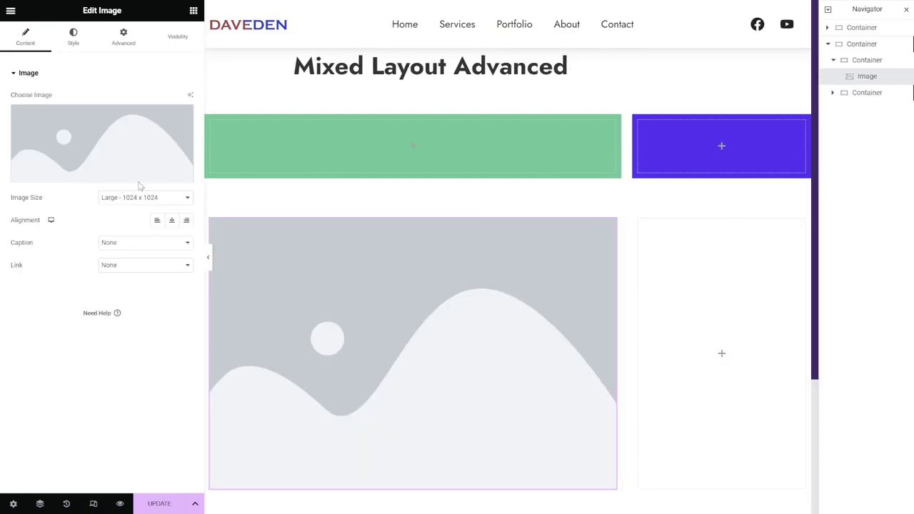
{"action": "left_click", "coordinate": [123, 149]}
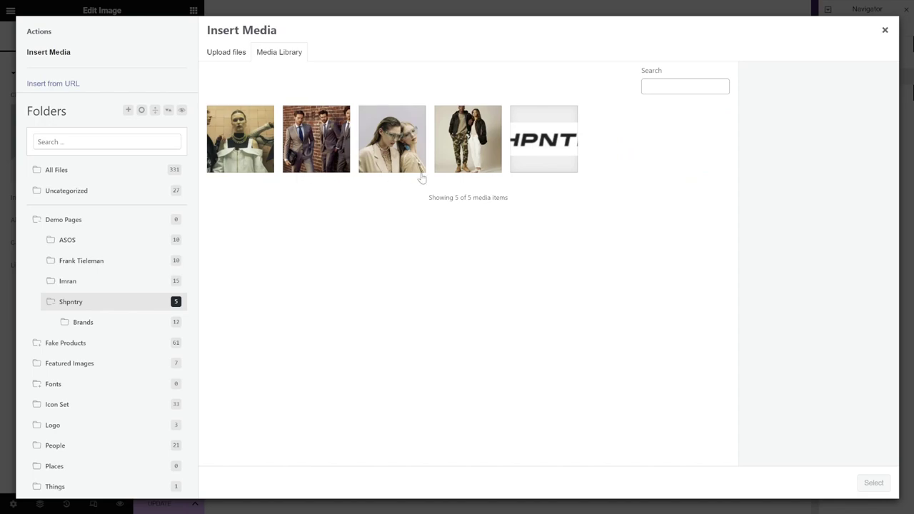
{"action": "left_click", "coordinate": [463, 142]}
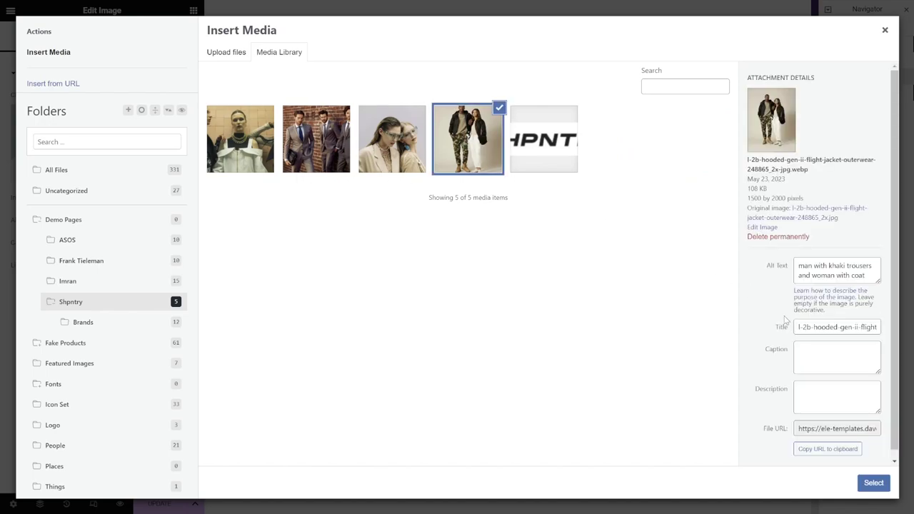
{"action": "left_click", "coordinate": [874, 483]}
{"action": "scroll", "coordinate": [391, 290], "scroll_direction": "down", "scroll_amount": 3}
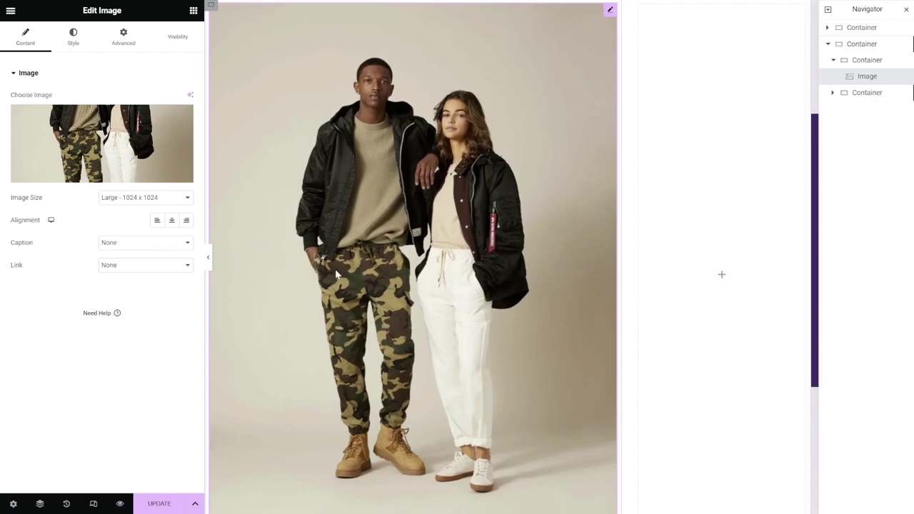
Set the padding of the container holding the photo to 0 px on all sides
{"action": "scroll", "coordinate": [336, 275], "scroll_direction": "up", "scroll_amount": 3}
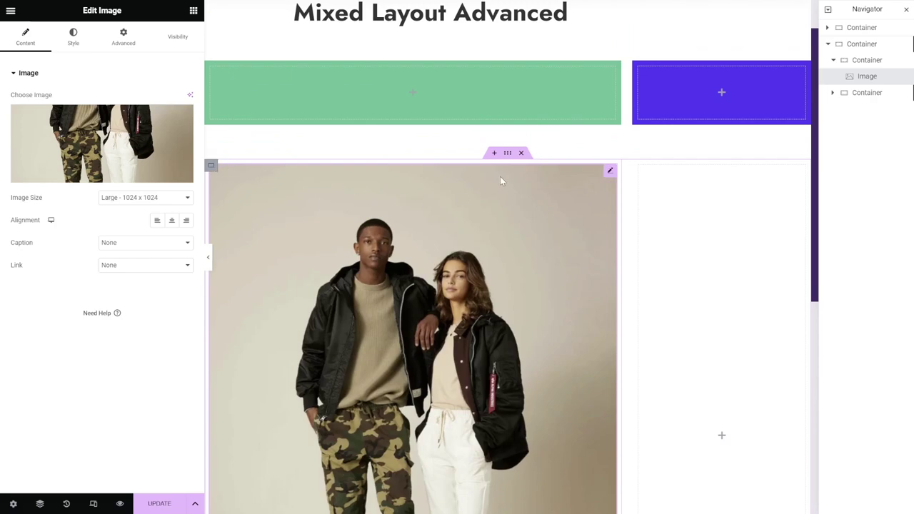
{"action": "left_click", "coordinate": [211, 166]}
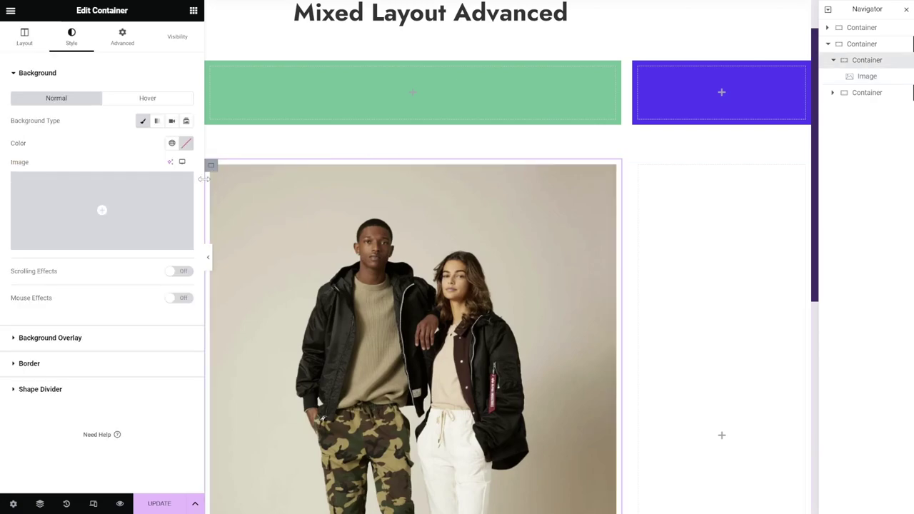
{"action": "left_click", "coordinate": [122, 36]}
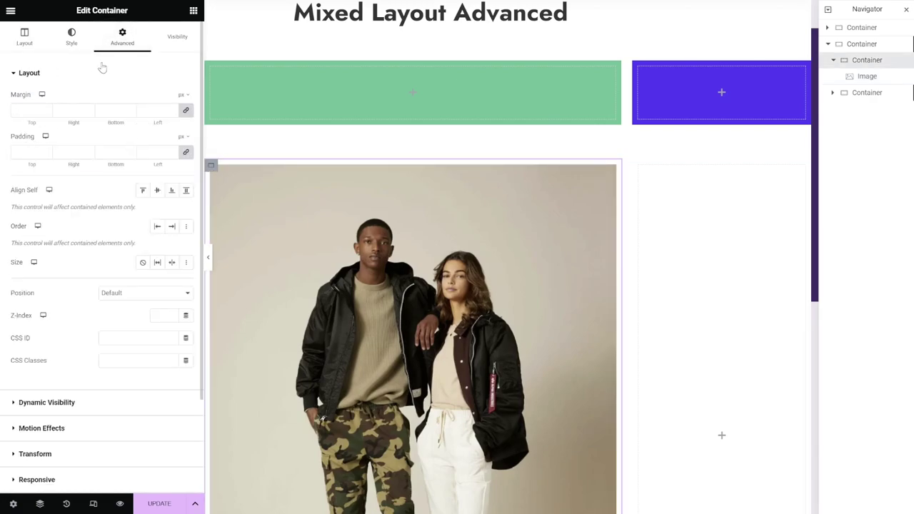
{"action": "left_click", "coordinate": [165, 150]}
{"action": "type", "text": "0"}
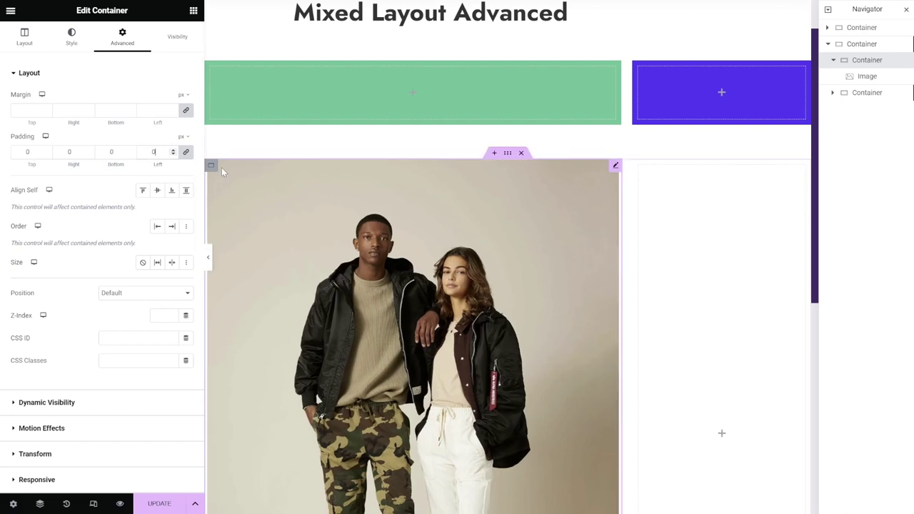
Set the photo's width to 100% so it fills its column
{"action": "left_click", "coordinate": [299, 194]}
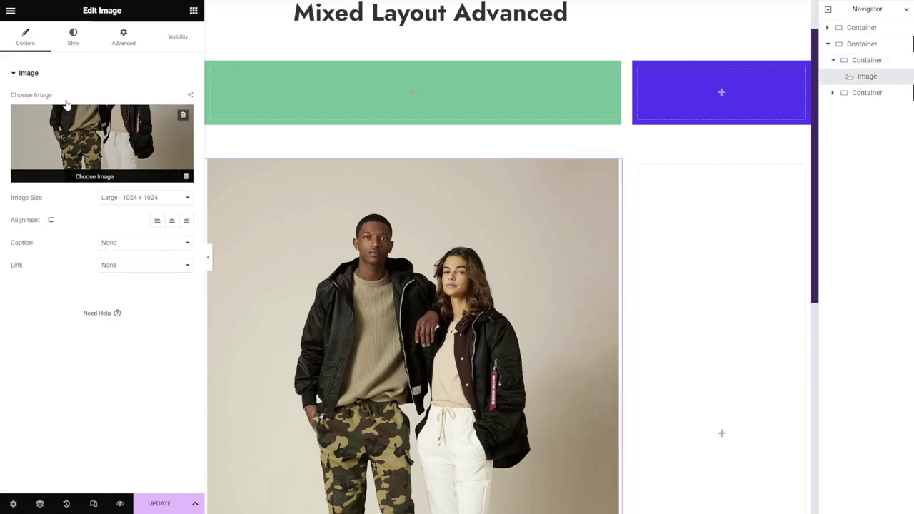
{"action": "left_click", "coordinate": [73, 47]}
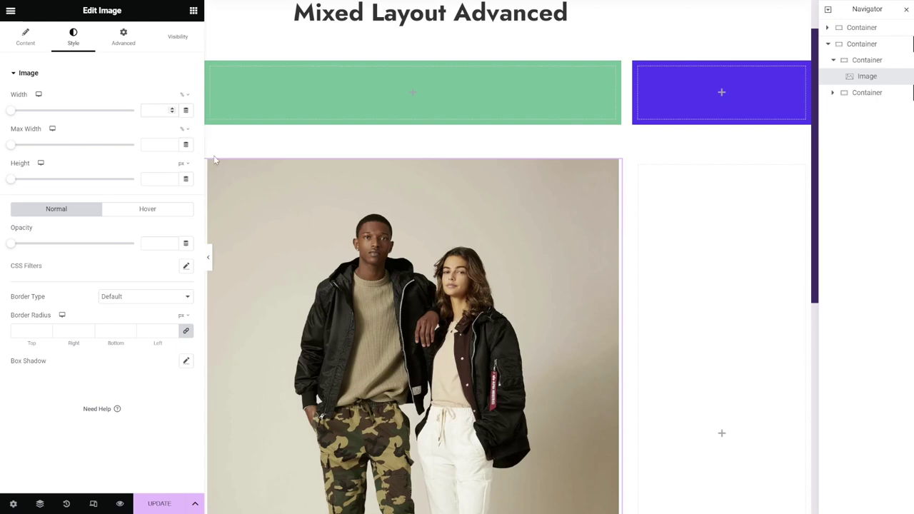
{"action": "type", "text": "100"}
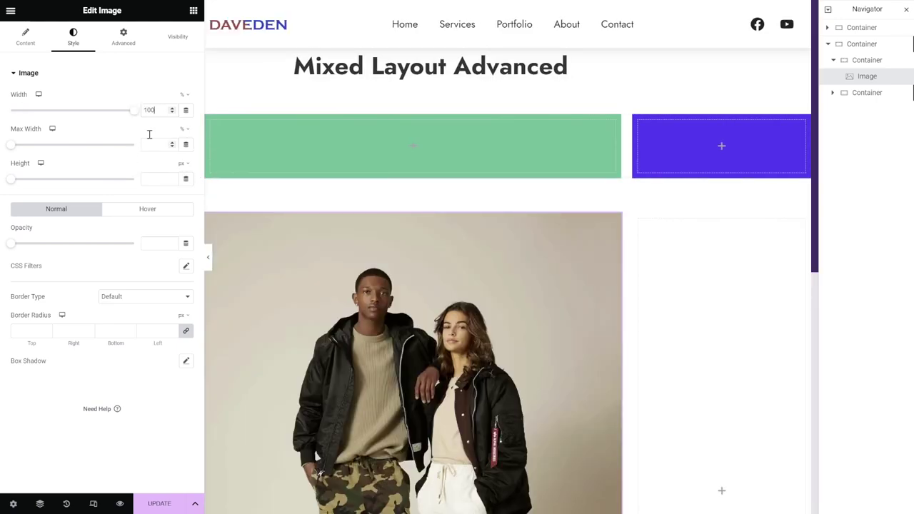
Start a "selector img" rule in the photo's custom CSS with aspect-ratio: 4 / 3;
{"action": "left_click", "coordinate": [124, 40]}
{"action": "scroll", "coordinate": [131, 245], "scroll_direction": "down", "scroll_amount": 3}
{"action": "scroll", "coordinate": [131, 245], "scroll_direction": "down", "scroll_amount": 2}
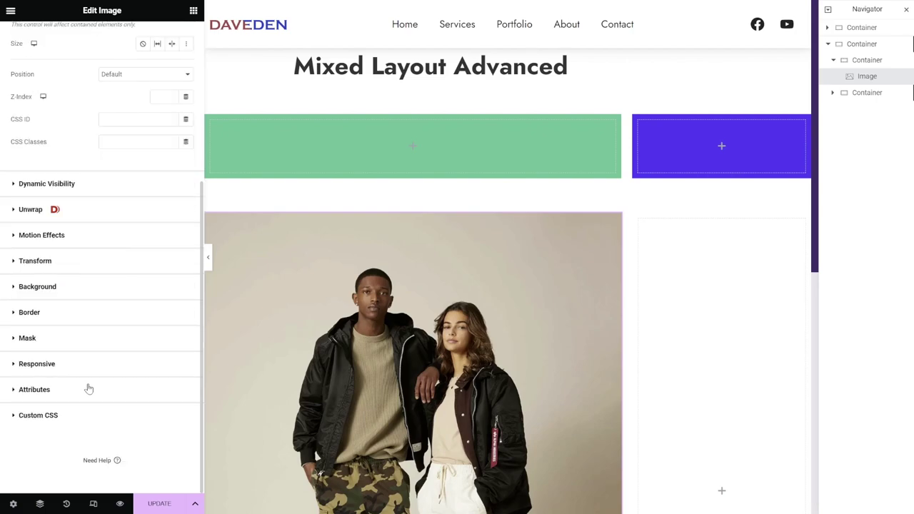
{"action": "left_click", "coordinate": [92, 419]}
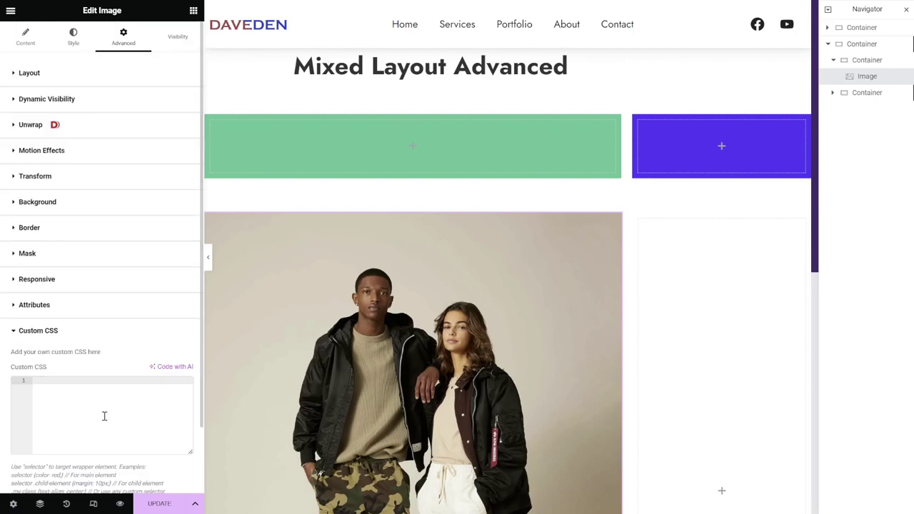
{"action": "type", "text": "selecto"}
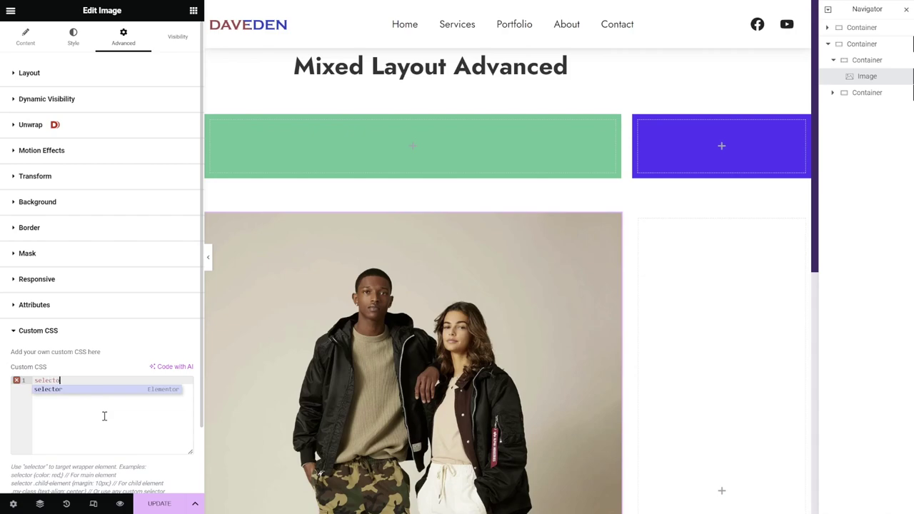
{"action": "type", "text": "r img"}
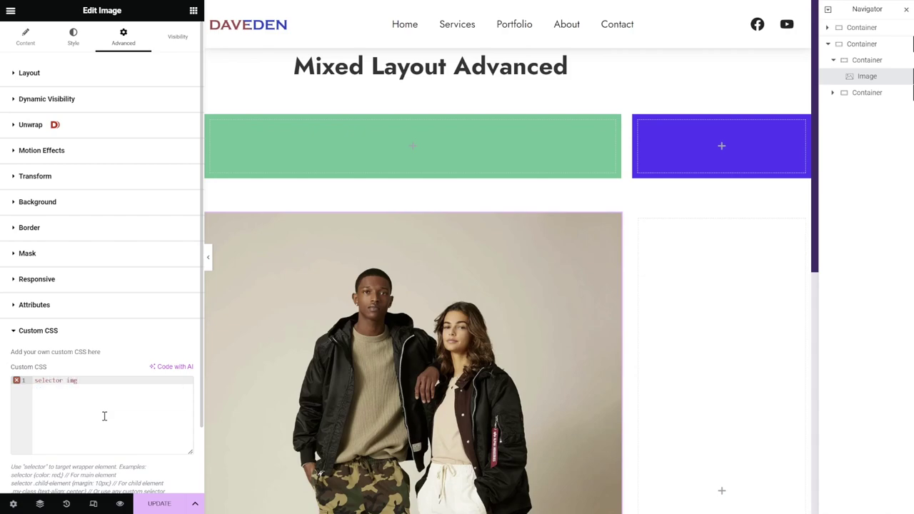
{"action": "type", "text": "{"}
{"action": "key", "text": "Return"}
{"action": "type", "text": "aspec"}
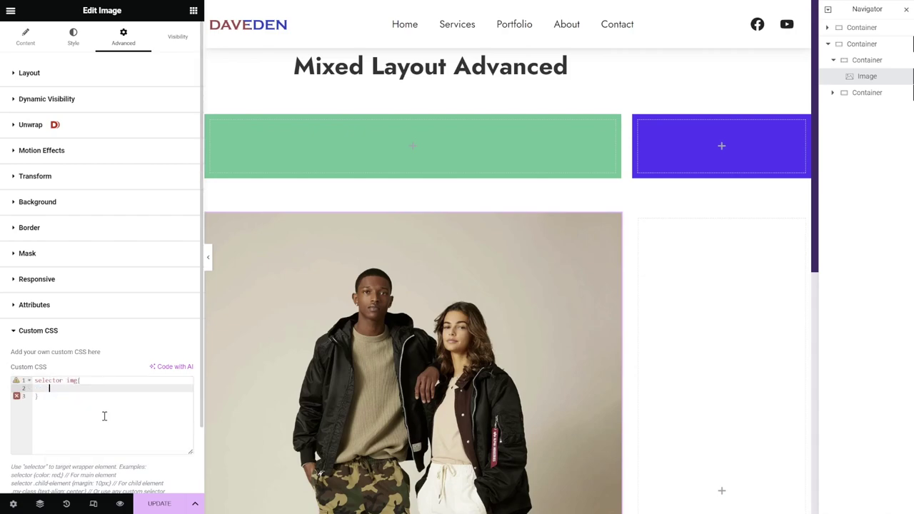
{"action": "type", "text": "t"}
{"action": "key", "text": "Return"}
{"action": "type", "text": "4 / 3"}
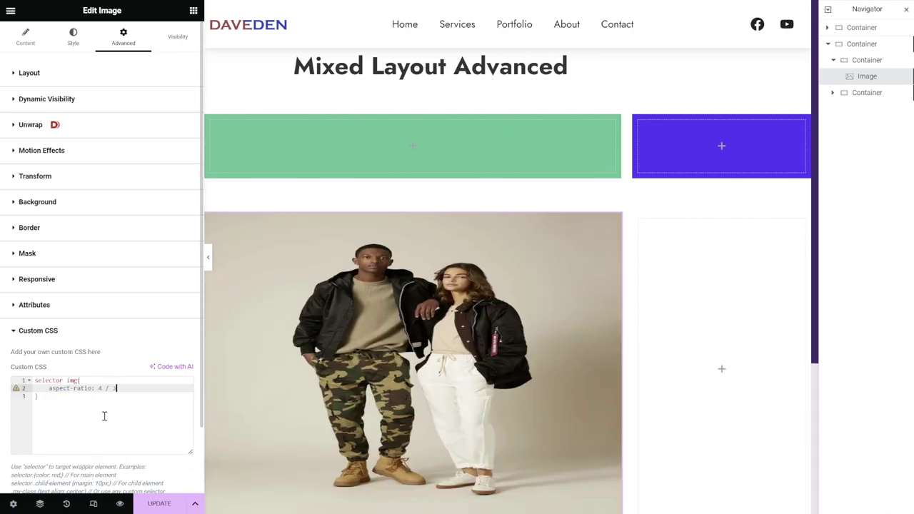
{"action": "type", "text": ";"}
Add object-fit: cover; to the photo's "selector img" CSS rule
{"action": "key", "text": "Return"}
{"action": "type", "text": "object"}
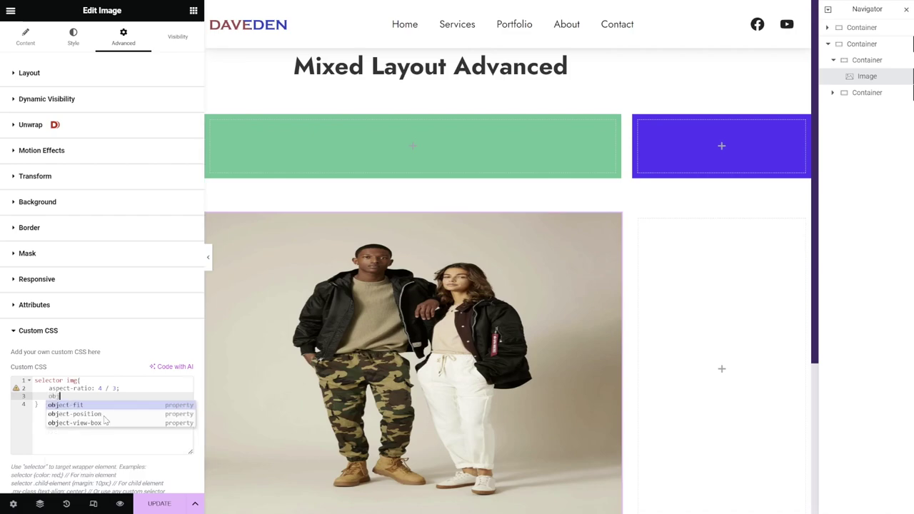
{"action": "key", "text": "Return"}
{"action": "type", "text": "cover;"}
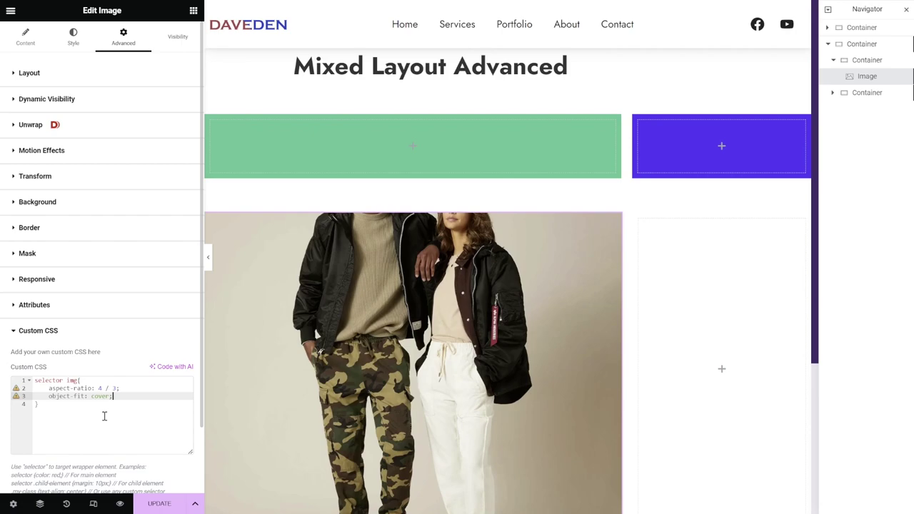
Add object-position: 0 10% to the photo's "selector img" CSS rule and update the page
{"action": "key", "text": "Return"}
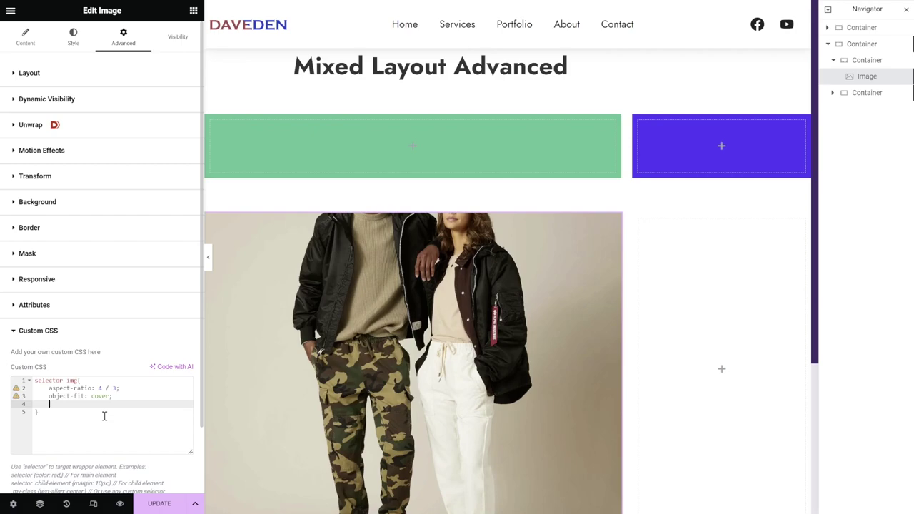
{"action": "type", "text": "objec"}
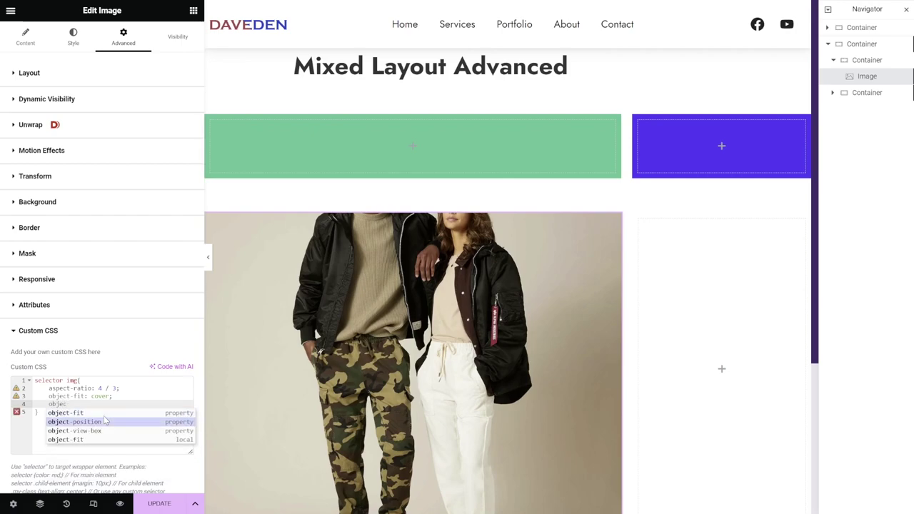
{"action": "left_click", "coordinate": [104, 421]}
{"action": "type", "text": "0"}
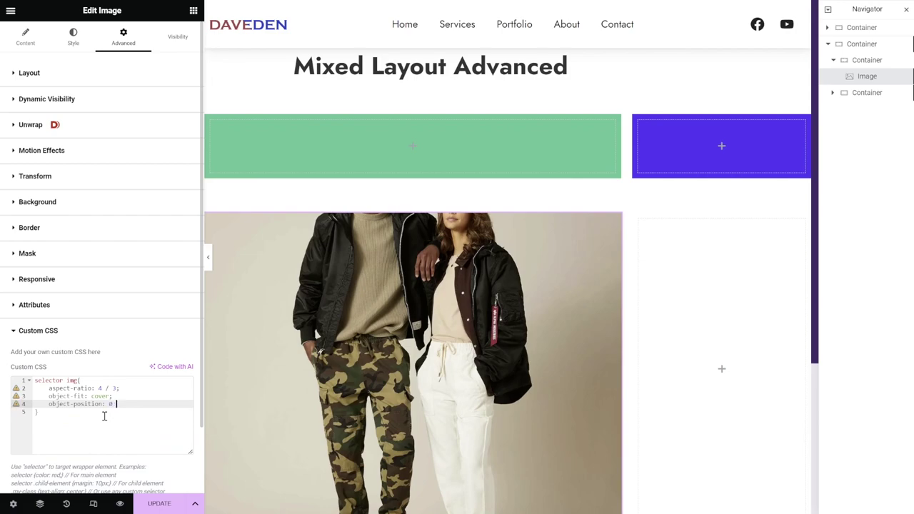
{"action": "type", "text": " 10%"}
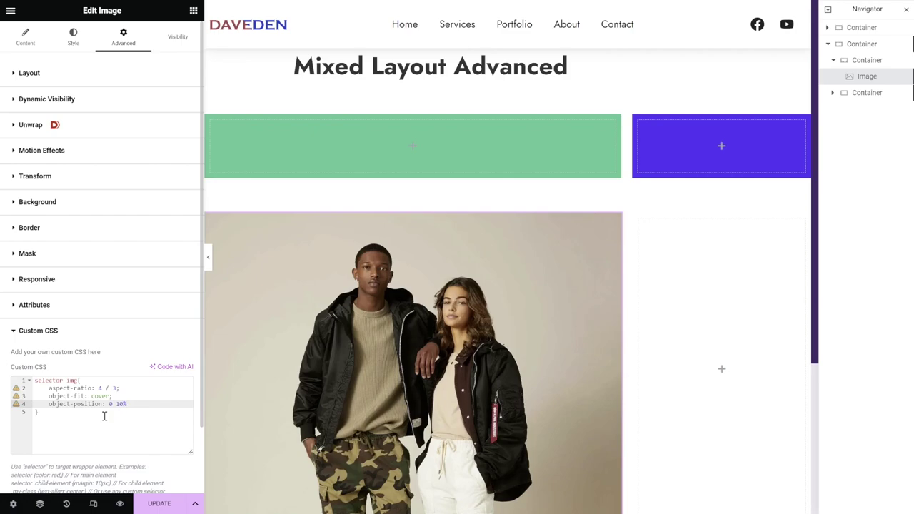
{"action": "left_click", "coordinate": [147, 503]}
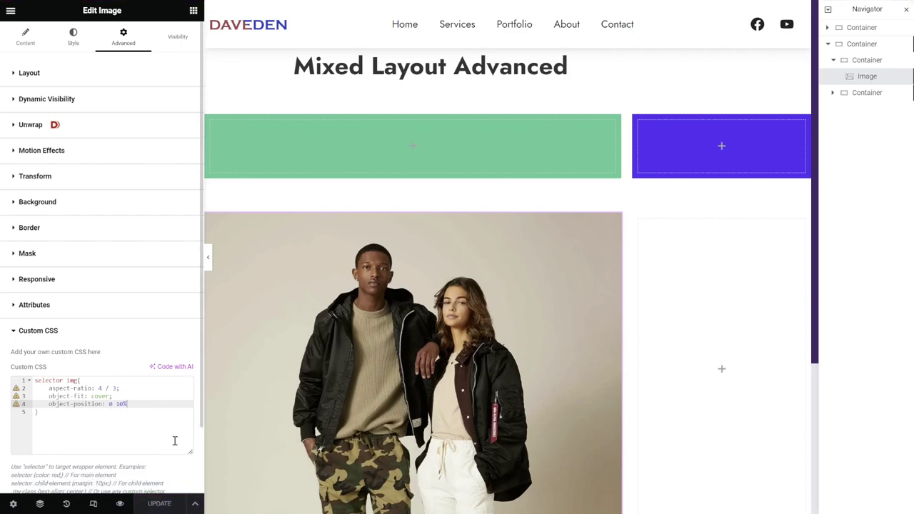
Add a Text Editor widget to the empty narrow column beside the photo
{"action": "scroll", "coordinate": [470, 310], "scroll_direction": "down", "scroll_amount": 2}
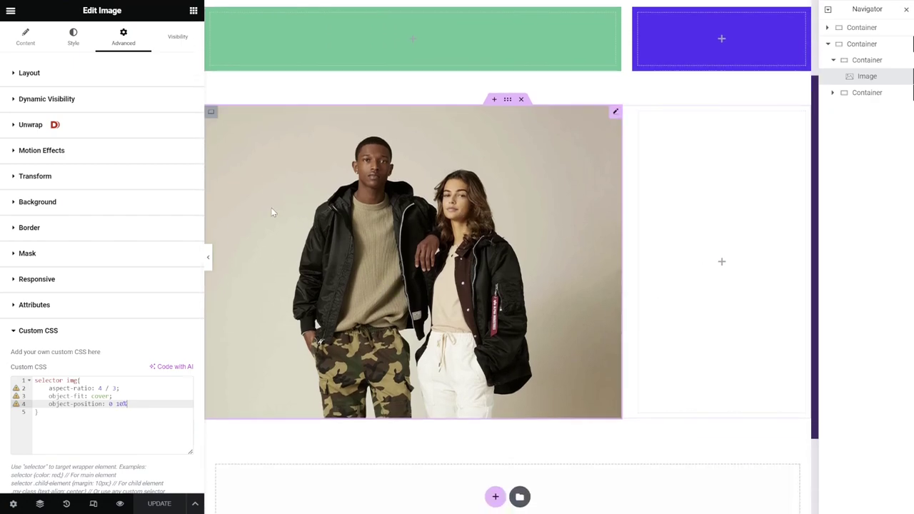
{"action": "left_click", "coordinate": [193, 10]}
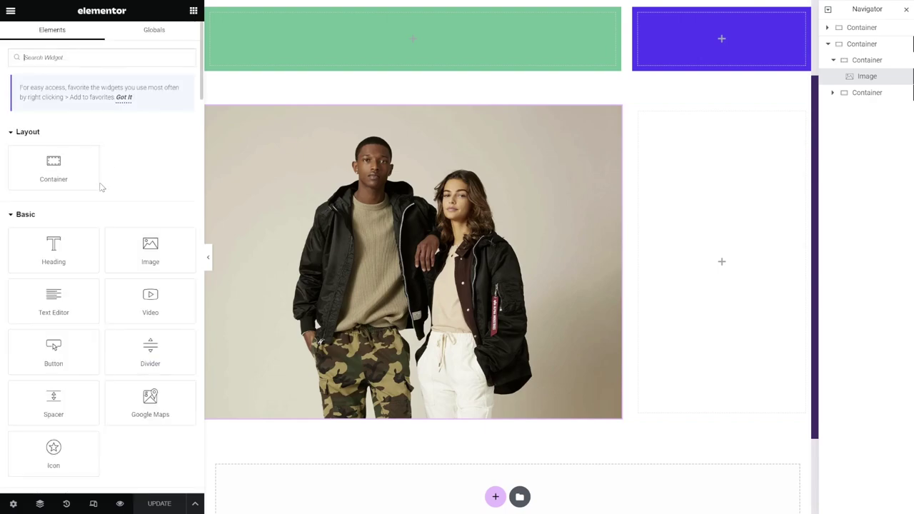
{"action": "left_click_drag", "start_coordinate": [57, 309], "coordinate": [729, 261]}
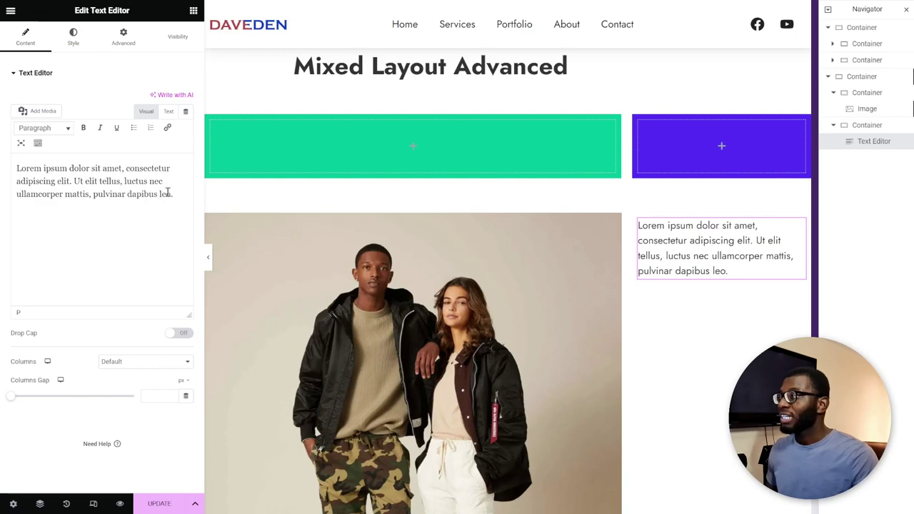
Replace the text widget's placeholder in its HTML source with <h1 class="dd-hero__subhead">Essential Wardrobe</h1>
{"action": "left_click", "coordinate": [169, 111]}
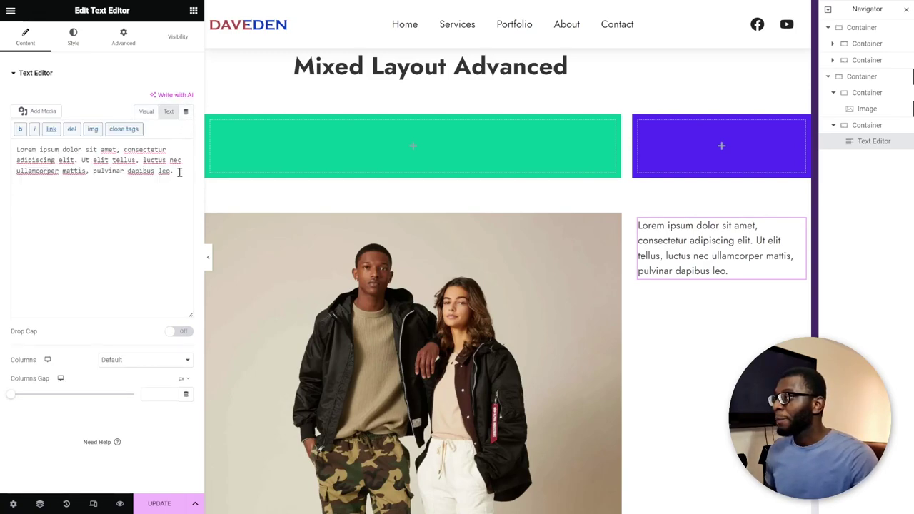
{"action": "left_click_drag", "start_coordinate": [178, 172], "coordinate": [2, 139]}
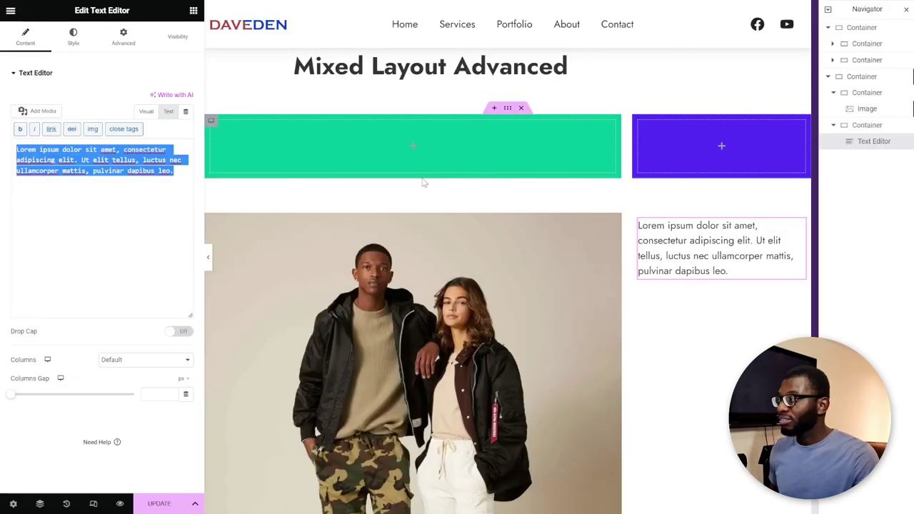
{"action": "type", "text": "<h1"}
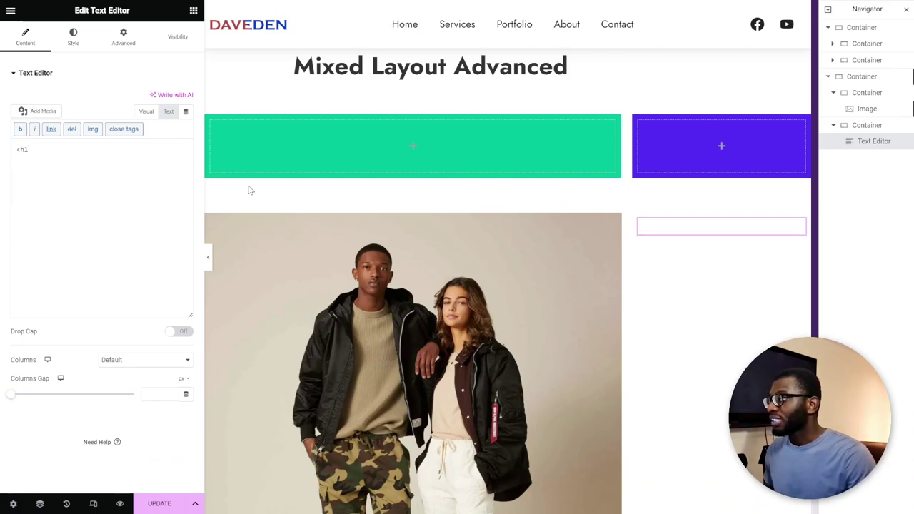
{"action": "type", "text": " clas"}
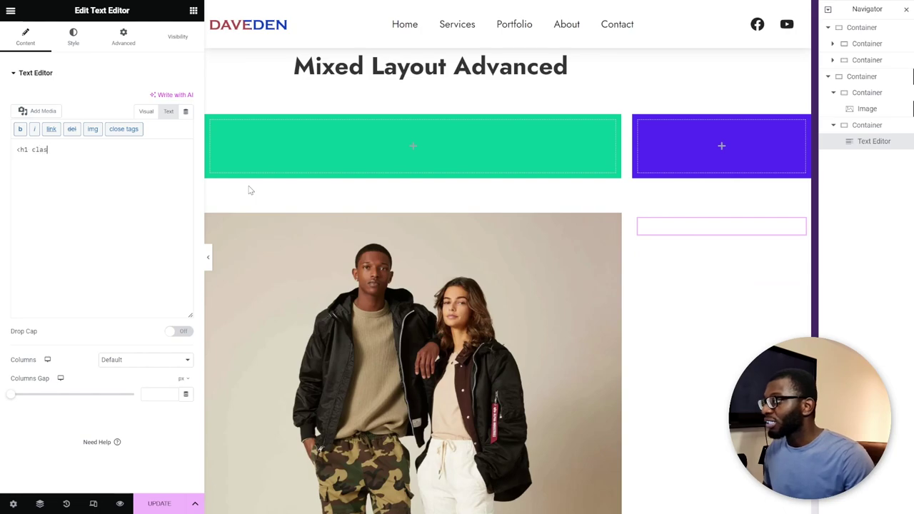
{"action": "type", "text": "s=\""}
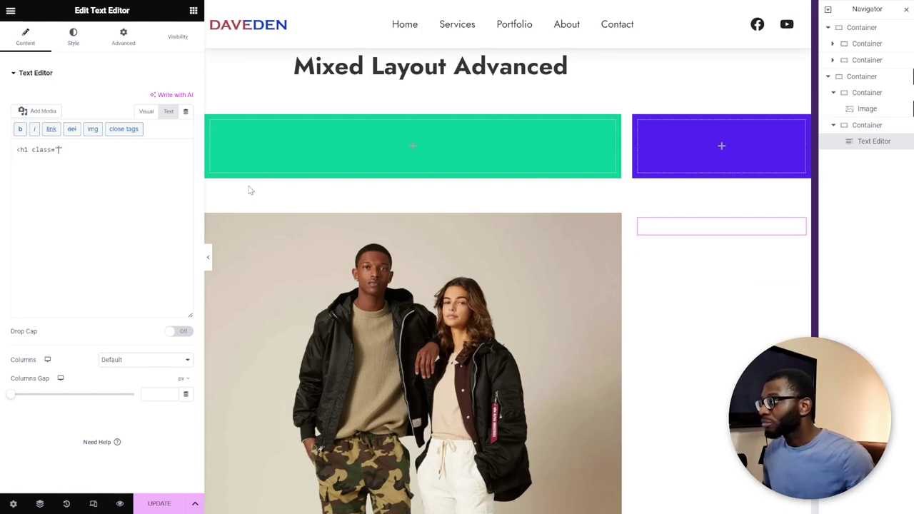
{"action": "type", "text": "dd"}
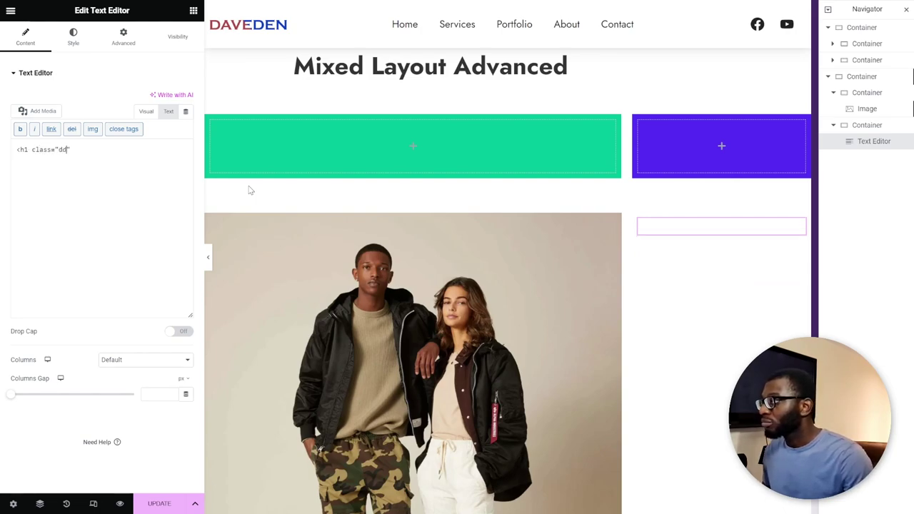
{"action": "type", "text": "-hero__"}
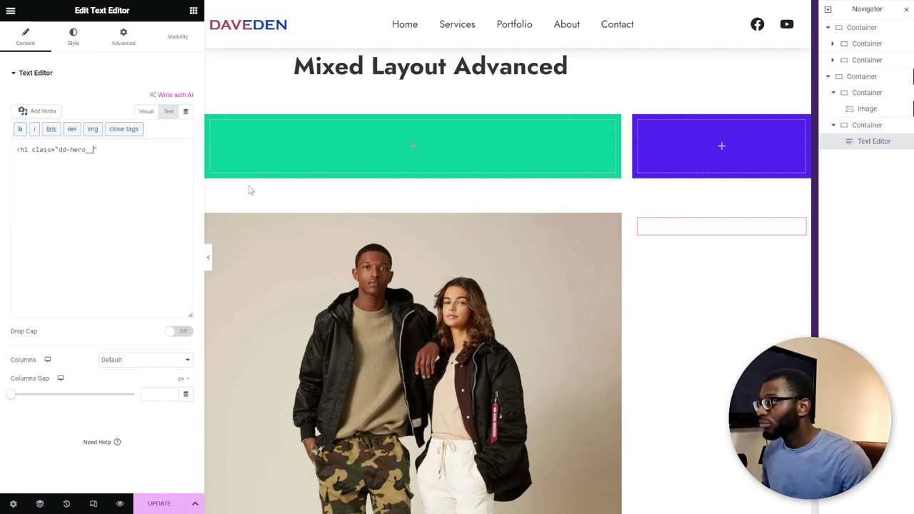
{"action": "type", "text": "subhead\">"}
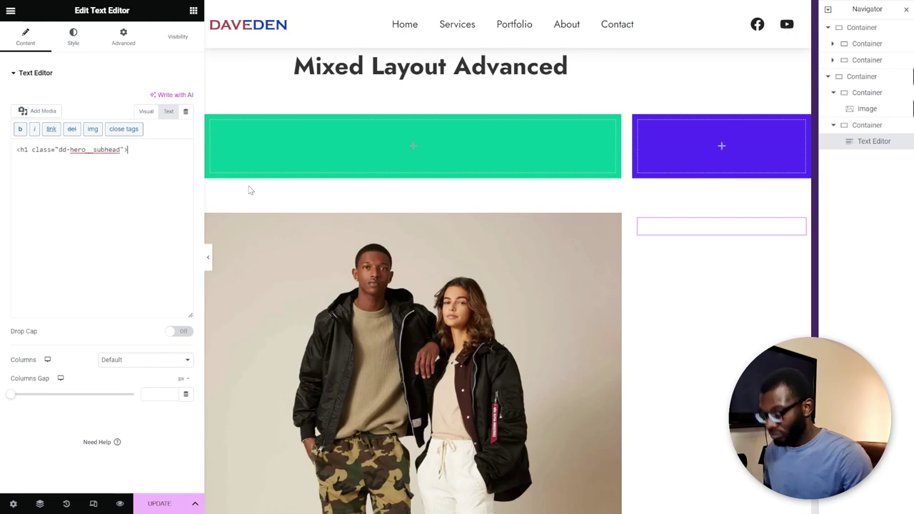
{"action": "type", "text": "Essential Wardrobe"}
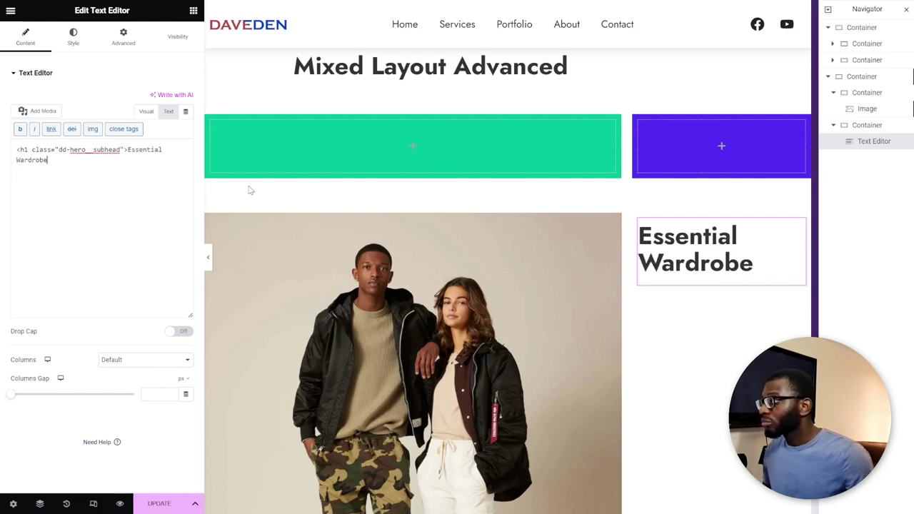
{"action": "type", "text": "?"}
{"action": "key", "text": "BackSpace"}
{"action": "type", "text": "</h"}
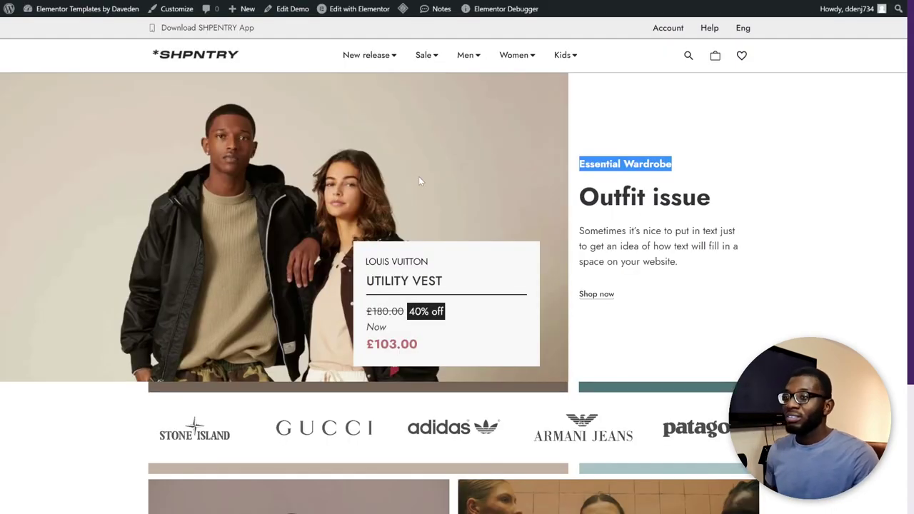
Review the finished demo page's hero section, and start a <p class="dd-hero__main"> paragraph below the h1 in the text widget's HTML
{"action": "left_click", "coordinate": [765, 146]}
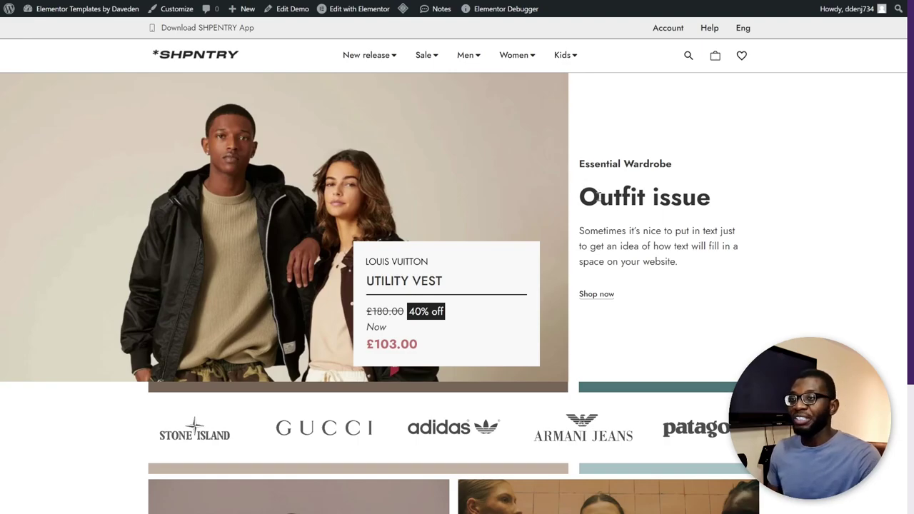
{"action": "scroll", "coordinate": [597, 197], "scroll_direction": "down", "scroll_amount": 3}
{"action": "scroll", "coordinate": [598, 197], "scroll_direction": "up", "scroll_amount": 1}
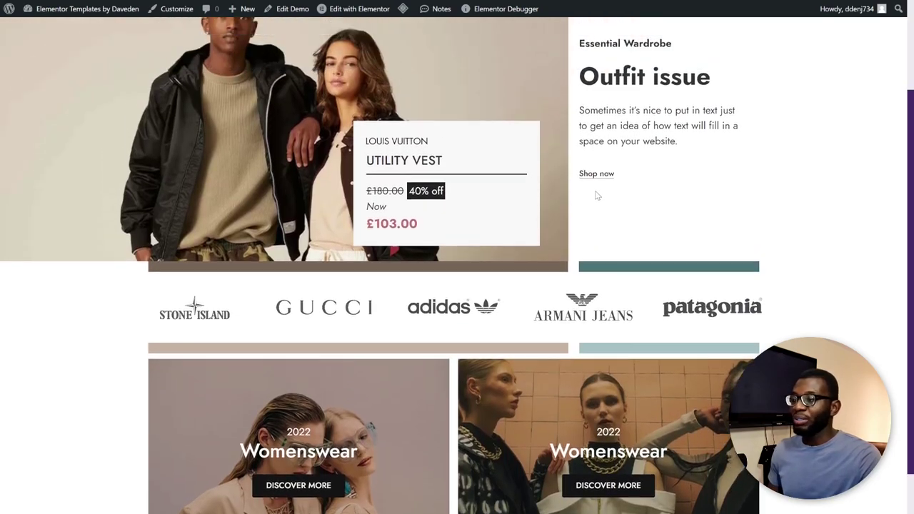
{"action": "scroll", "coordinate": [598, 197], "scroll_direction": "up", "scroll_amount": 2}
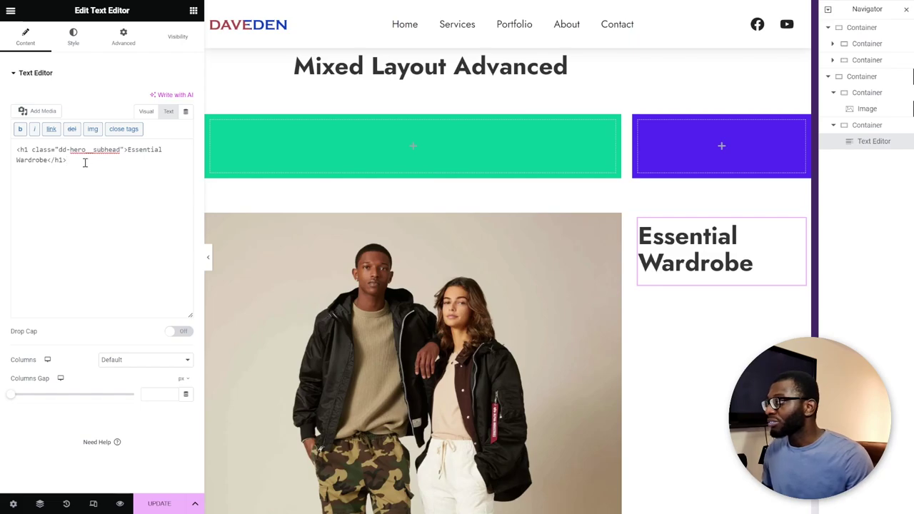
{"action": "left_click", "coordinate": [84, 162]}
{"action": "type", "text": "<"}
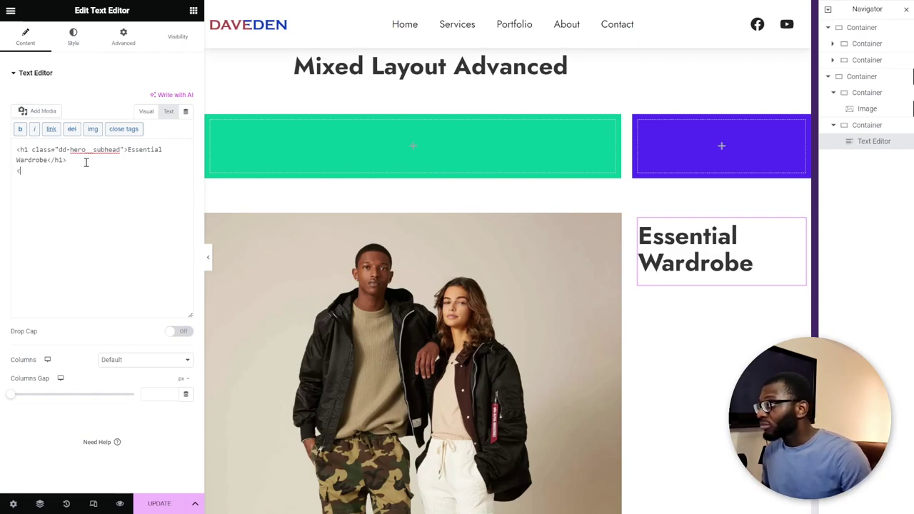
{"action": "type", "text": "p>"}
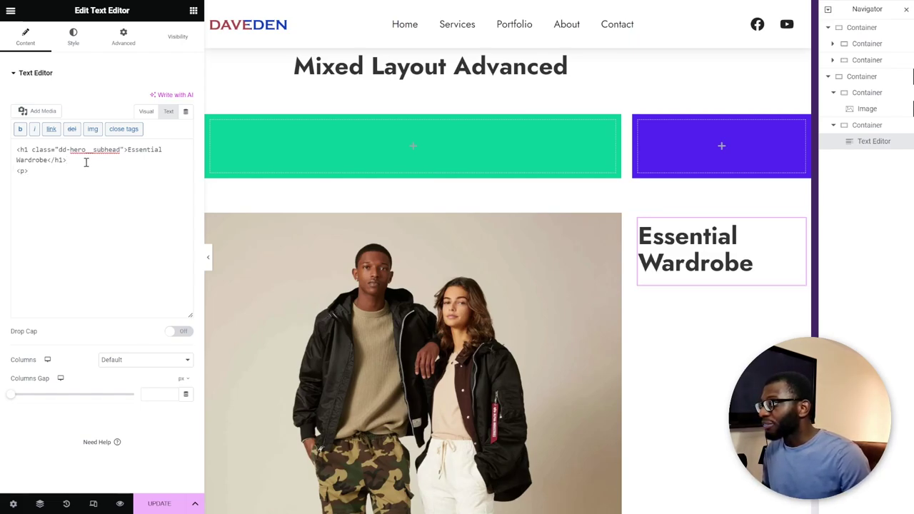
{"action": "type", "text": "class"}
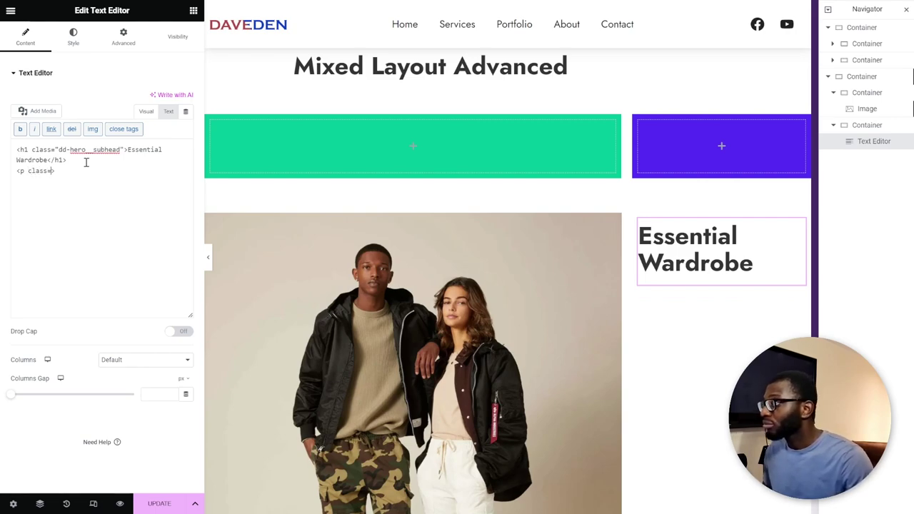
{"action": "type", "text": "=\"dd-hero"}
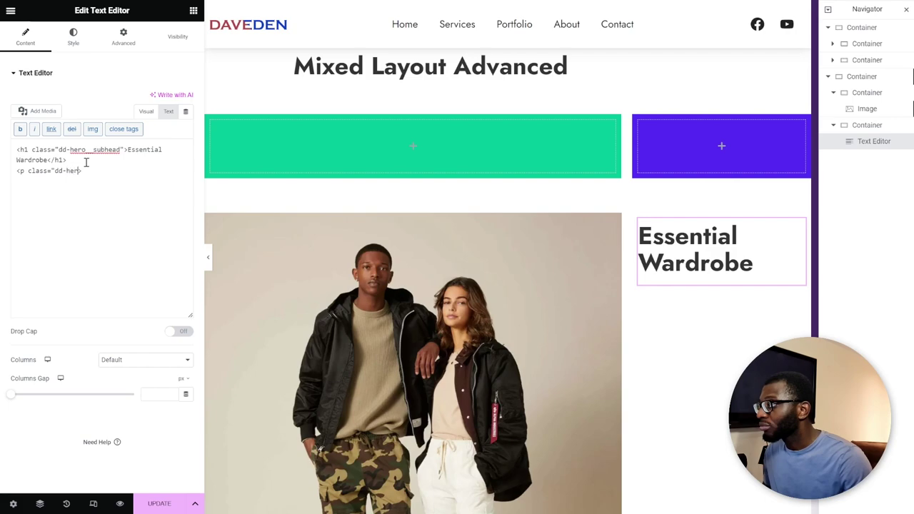
{"action": "type", "text": "__"}
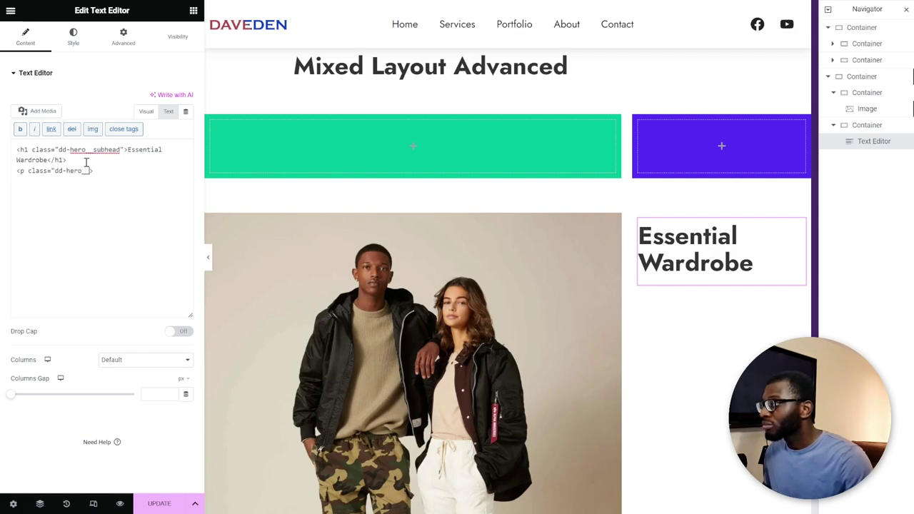
{"action": "type", "text": "main\""}
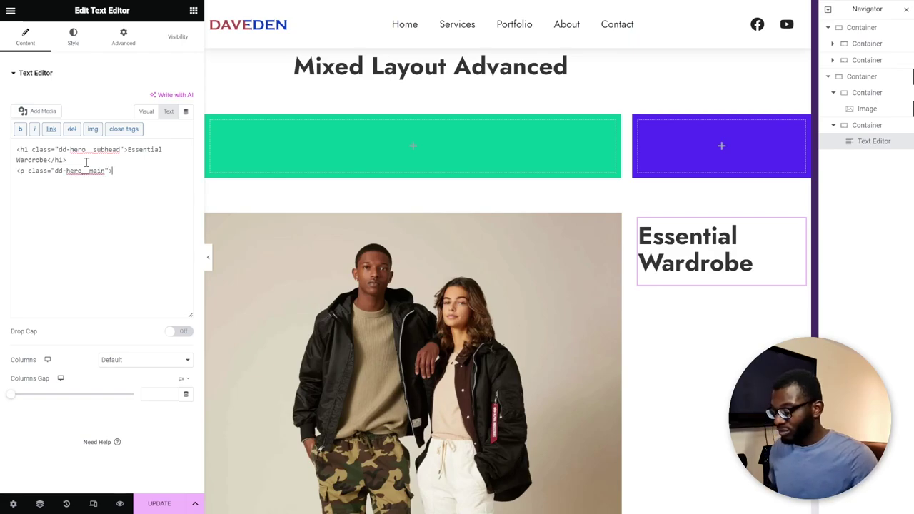
Copy the "Outfit issue" heading text from the demo page into the dd-hero__main paragraph and close it with </p>
{"action": "key", "text": "ctrl+Tab"}
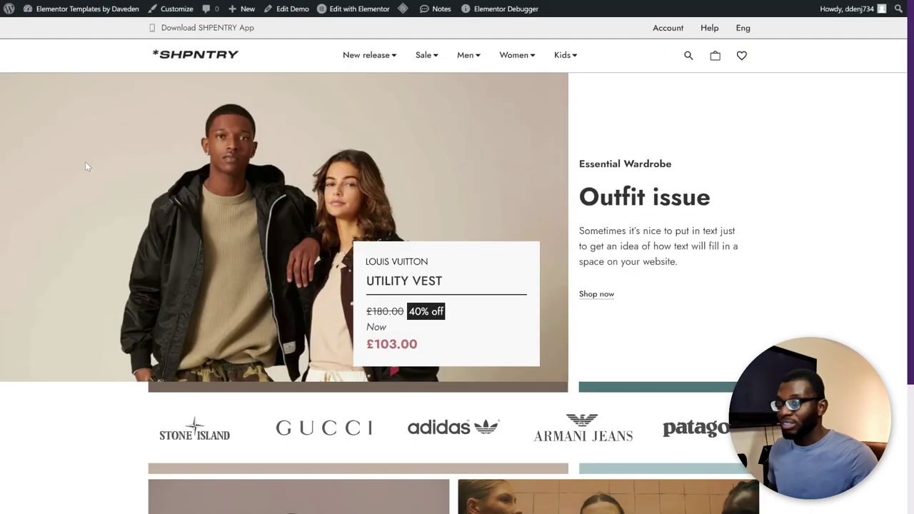
{"action": "triple_click", "coordinate": [686, 204]}
{"action": "key", "text": "ctrl+c"}
{"action": "key", "text": "ctrl+Tab"}
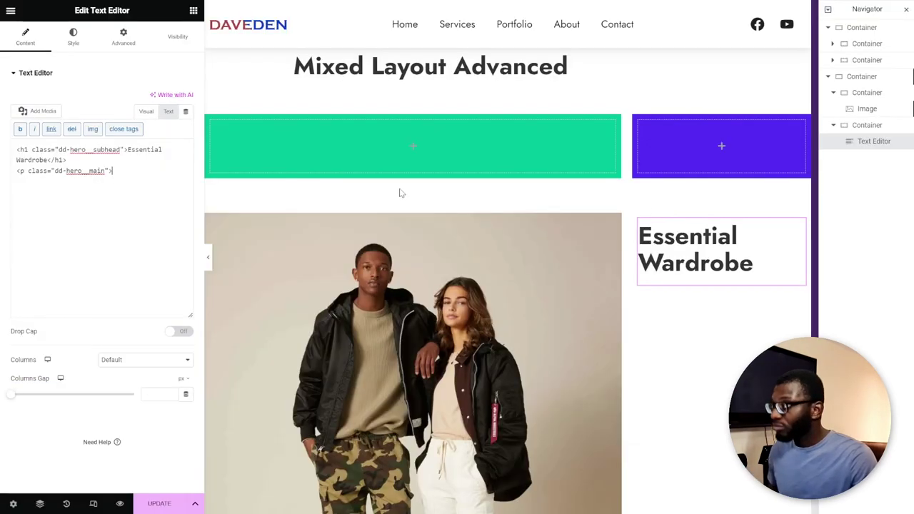
{"action": "key", "text": "ctrl+v"}
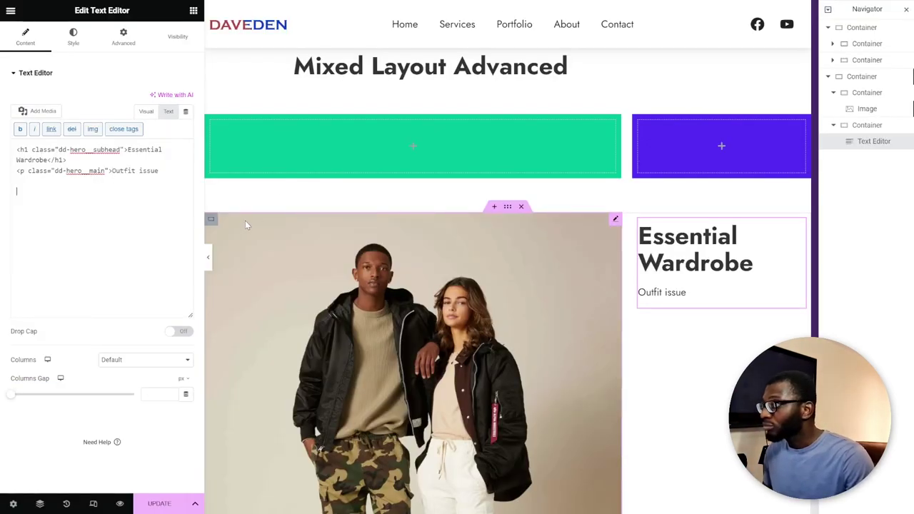
{"action": "type", "text": "</"}
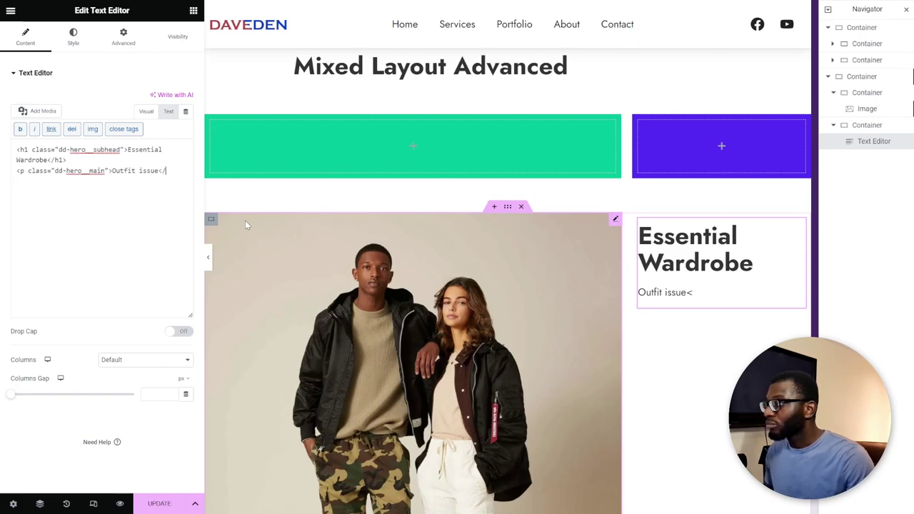
{"action": "type", "text": "p>"}
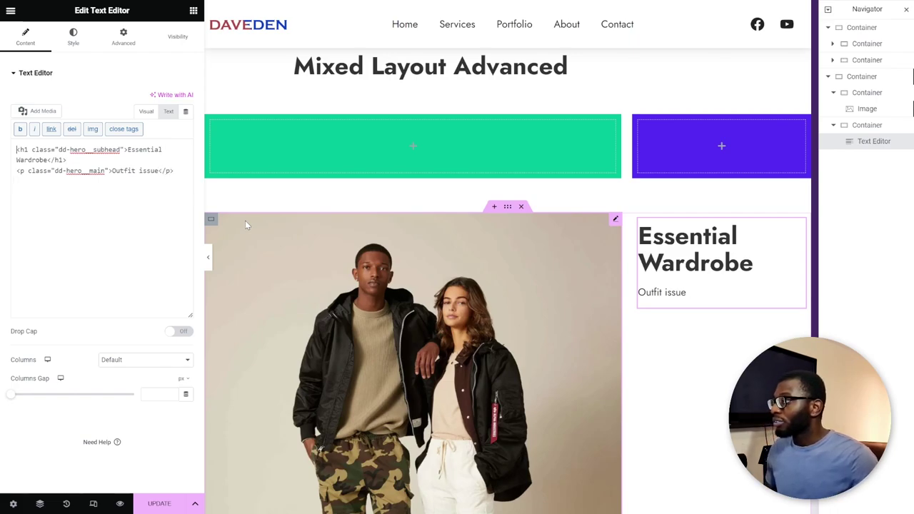
Wrap the h1 and the dd-hero__main paragraph in <hgroup> and </hgroup> tags
{"action": "key", "text": "Return"}
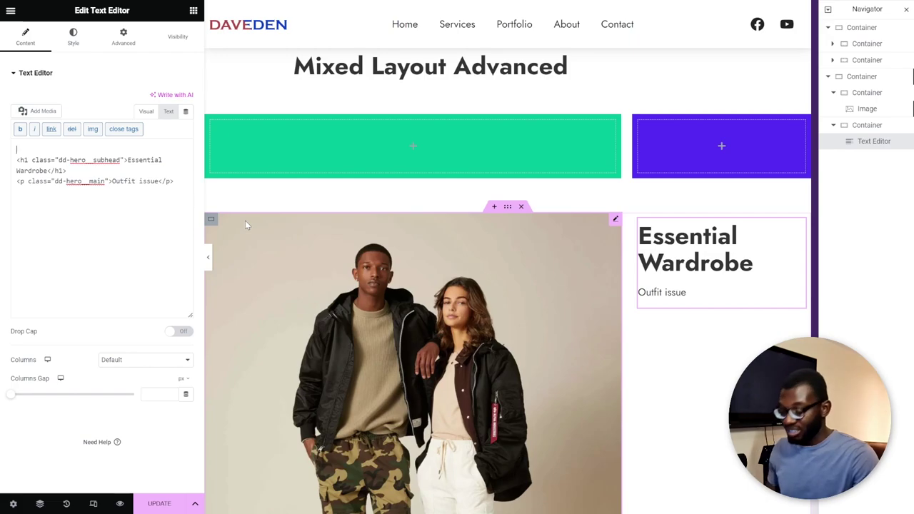
{"action": "type", "text": "<hg"}
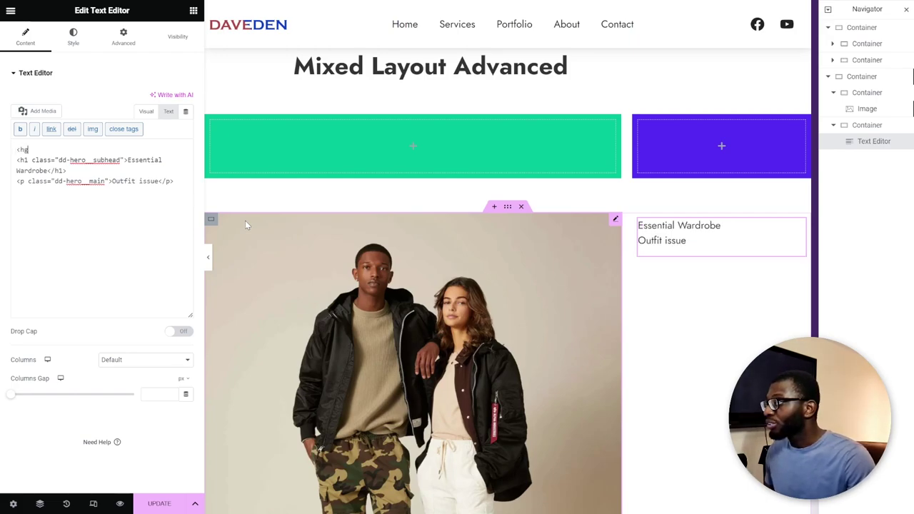
{"action": "type", "text": "roup>"}
{"action": "key", "text": "Down"}
{"action": "key", "text": "Down"}
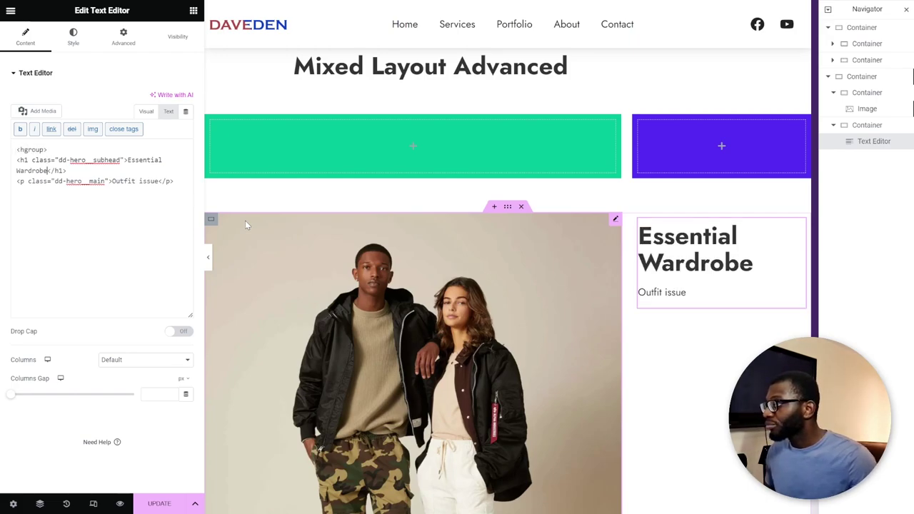
{"action": "key", "text": "Return"}
{"action": "type", "text": "<"}
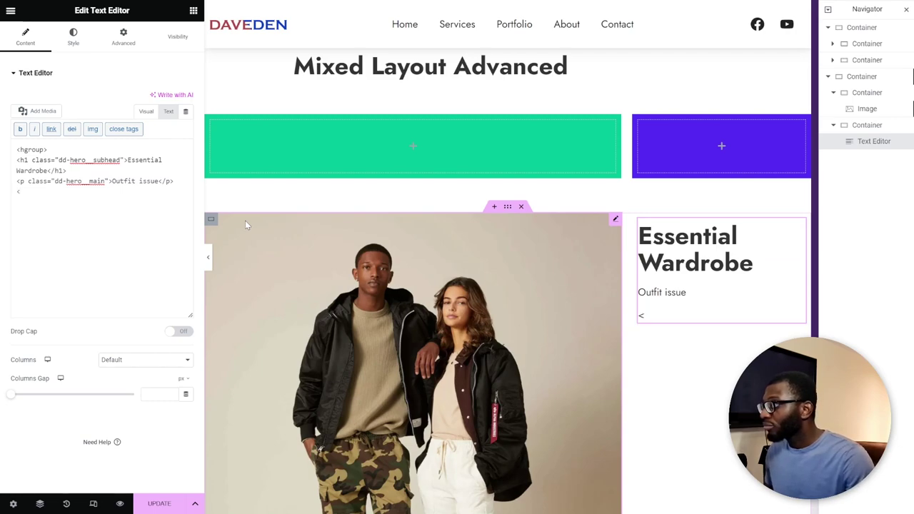
{"action": "type", "text": "/hgroup>"}
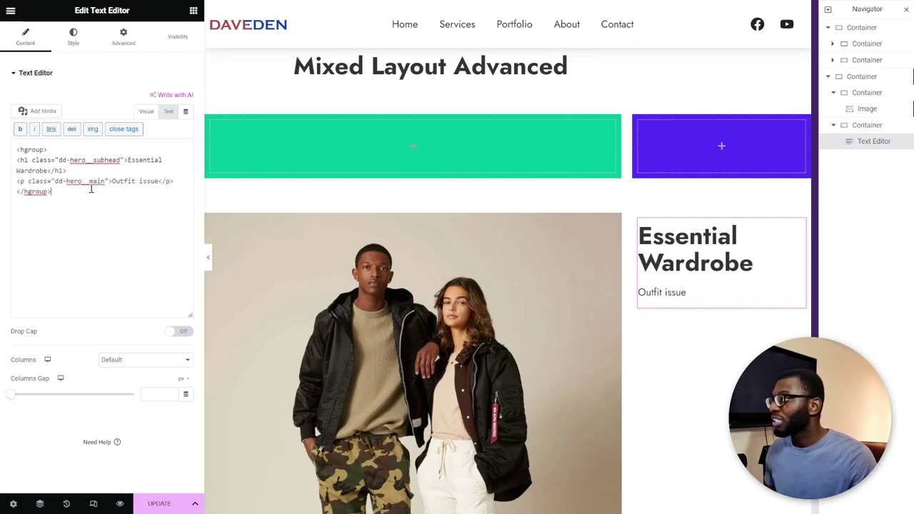
Below the hgroup, add a <p class="dd-hero__desc"> paragraph containing "Sometimes it's nice to put in text just to get an idea of how text will fill in a space on your website."
{"action": "key", "text": "Return"}
{"action": "type", "text": "<"}
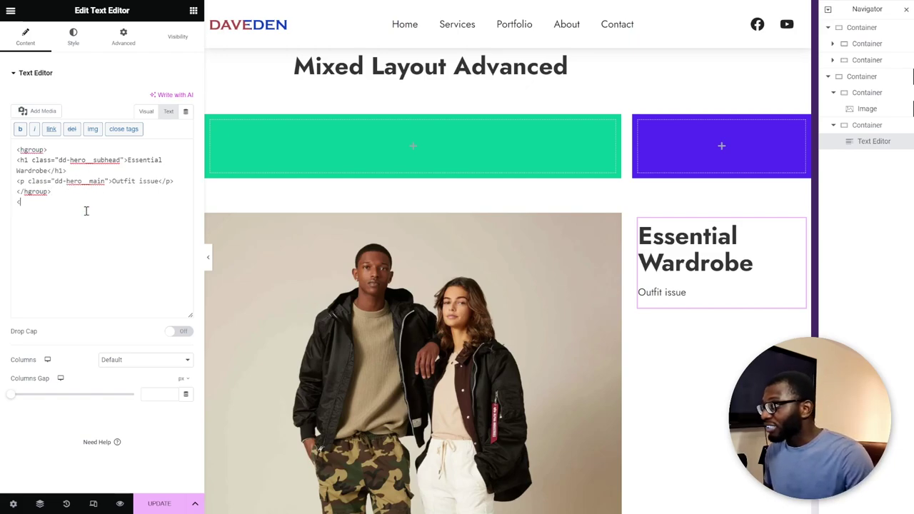
{"action": "type", "text": "p class="}
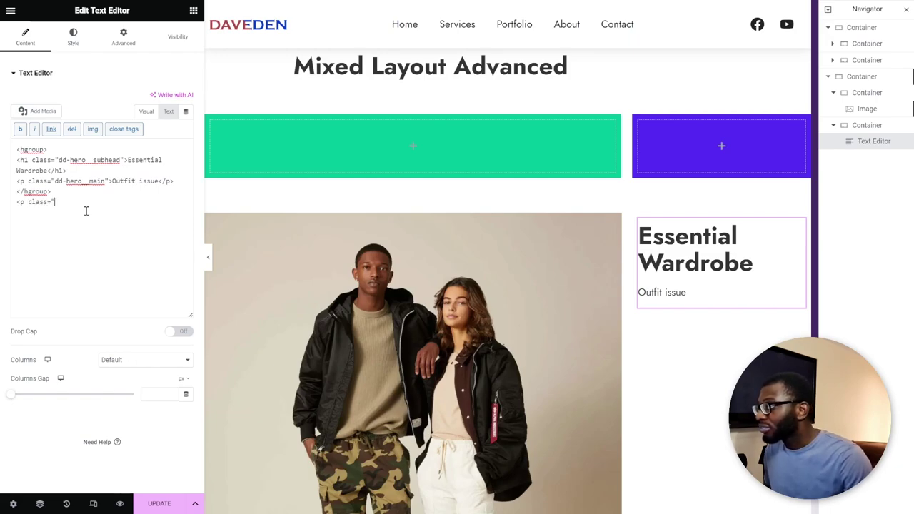
{"action": "type", "text": "\"dd-"}
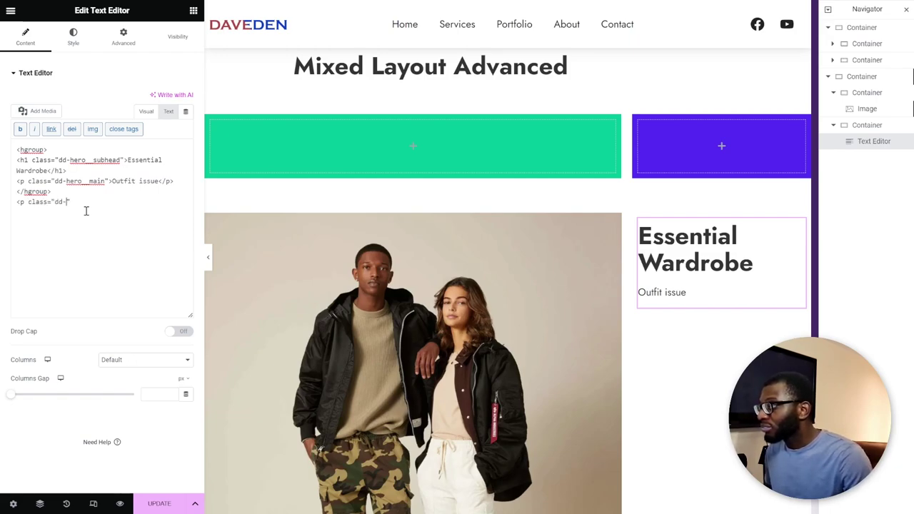
{"action": "type", "text": "hero__desc\">"}
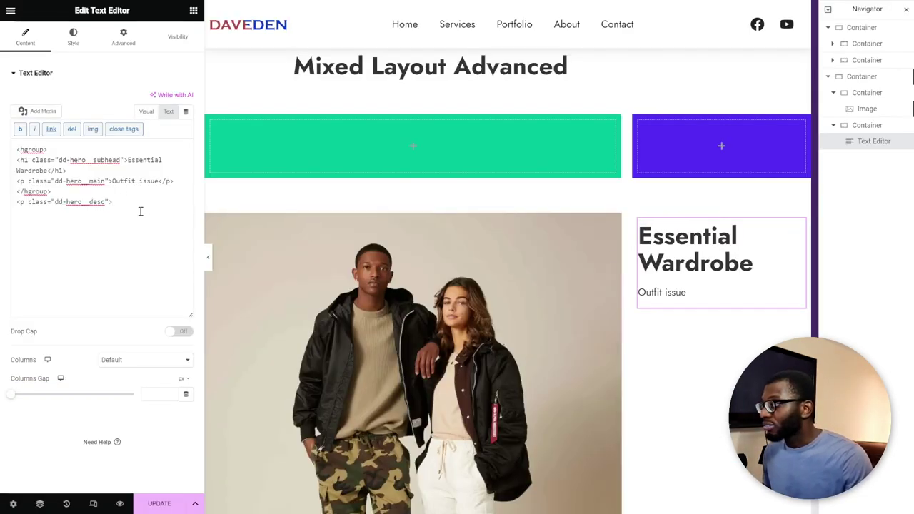
{"action": "key", "text": "ctrl+v"}
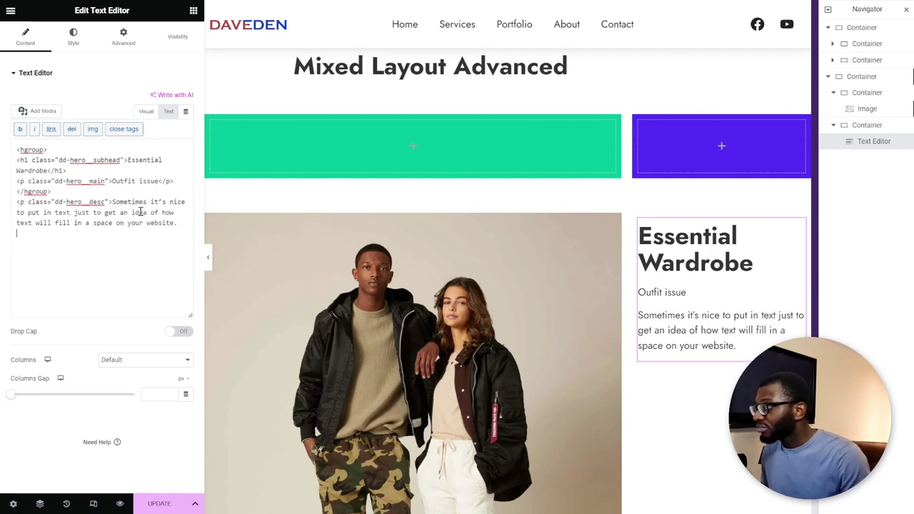
{"action": "type", "text": "p>"}
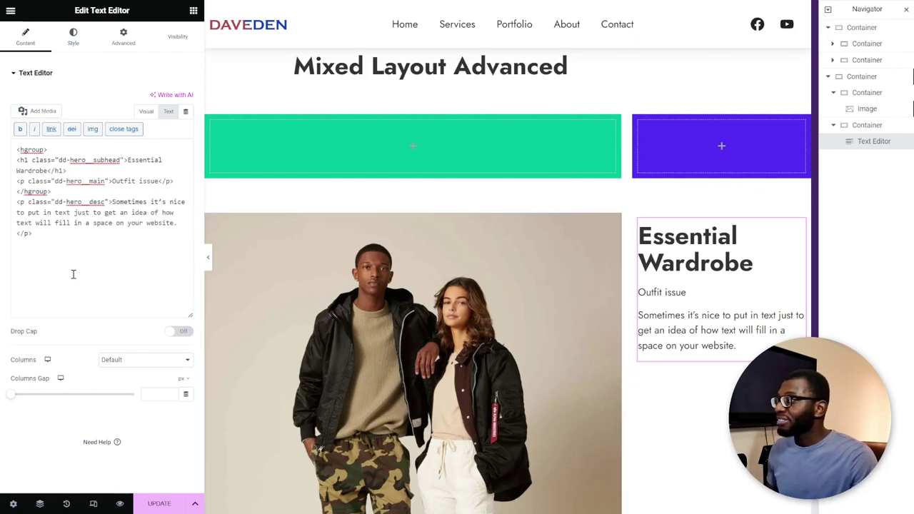
In the text widget's custom CSS, start a rule for selector .dd-hero__subhead
{"action": "left_click", "coordinate": [132, 43]}
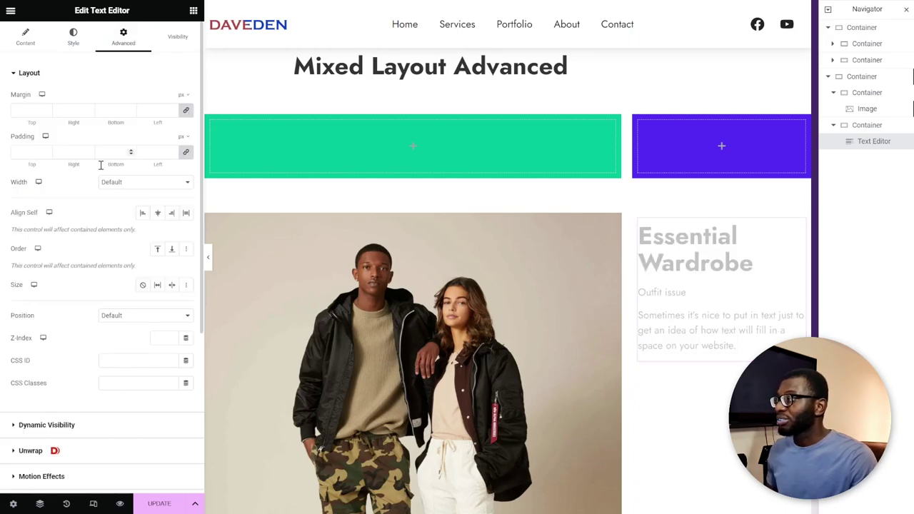
{"action": "scroll", "coordinate": [100, 300], "scroll_direction": "down", "scroll_amount": 5}
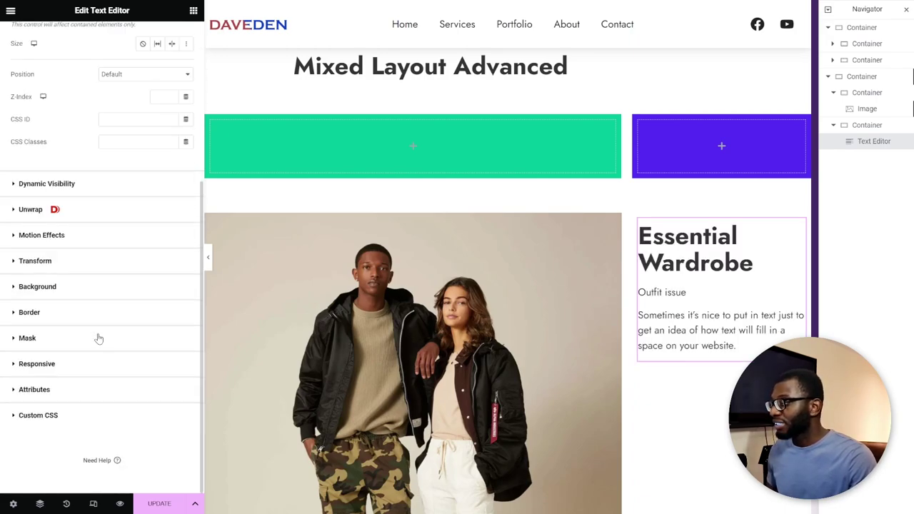
{"action": "left_click", "coordinate": [49, 423]}
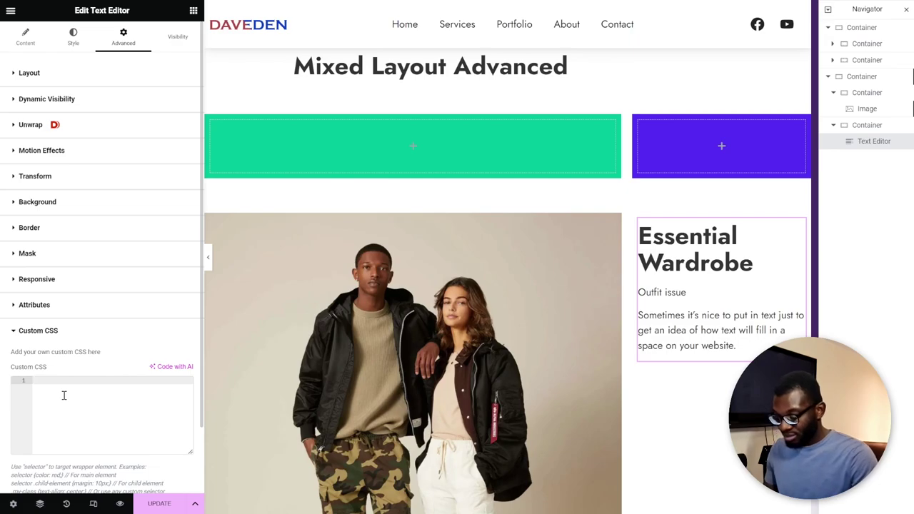
{"action": "type", "text": "selector"}
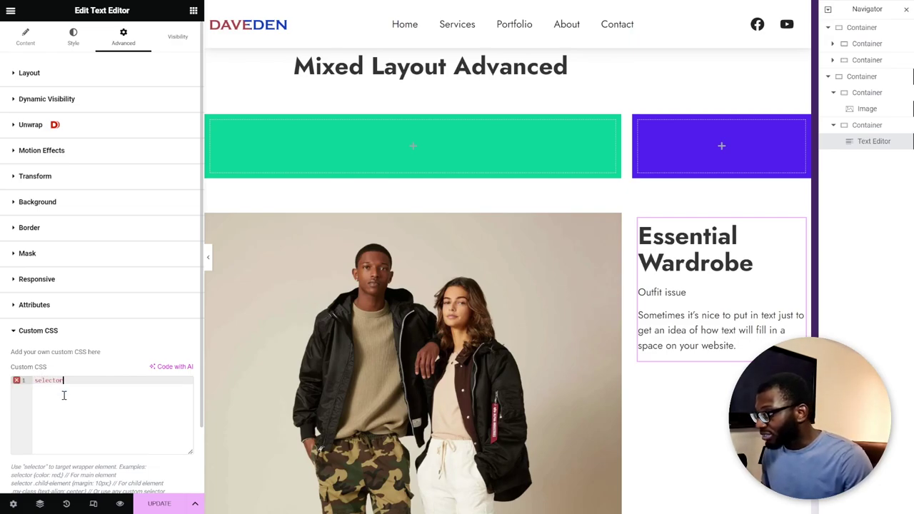
{"action": "type", "text": " .d"}
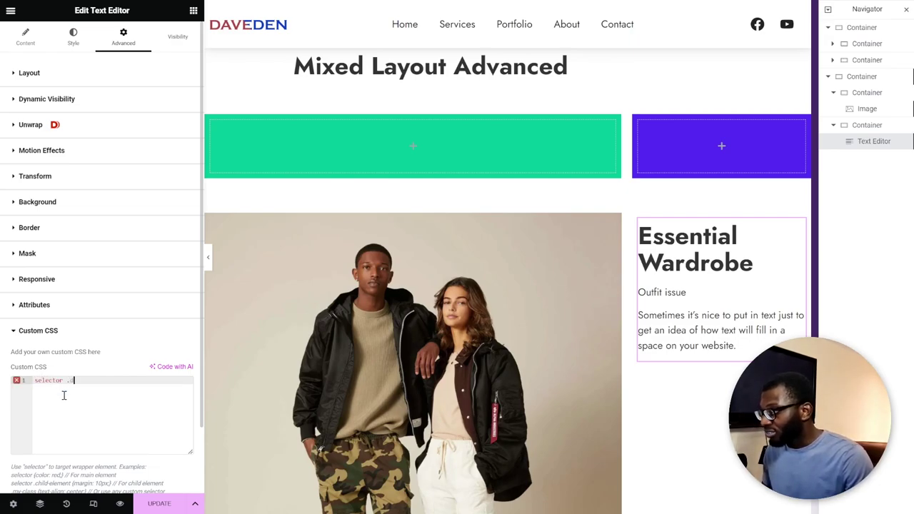
{"action": "type", "text": "d-hero"}
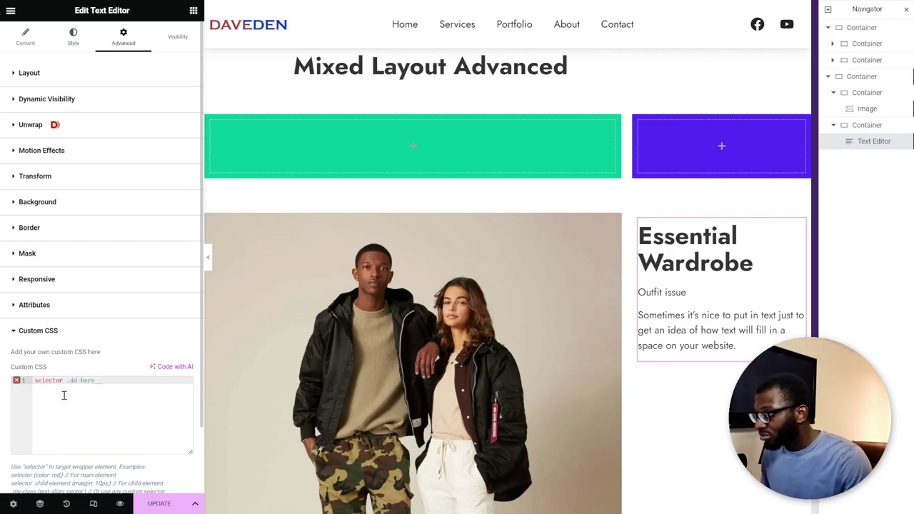
{"action": "type", "text": "head"}
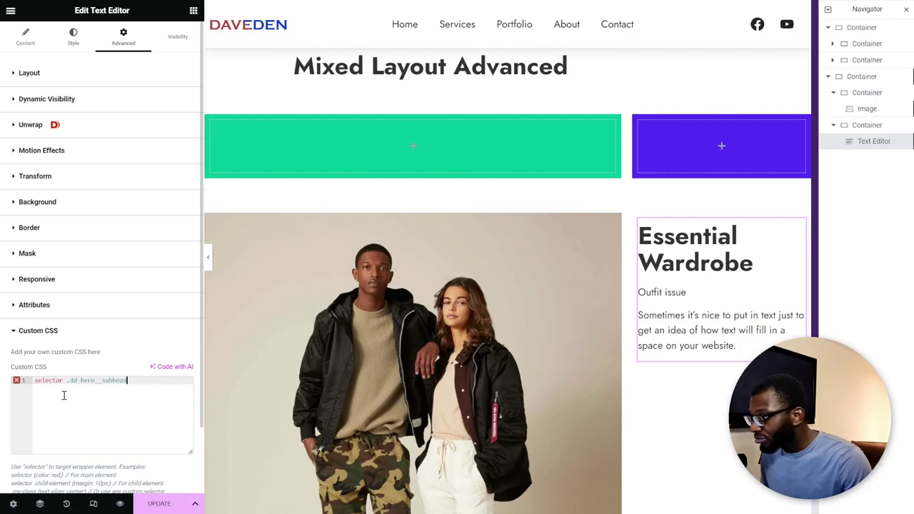
{"action": "type", "text": "{"}
{"action": "key", "text": "Return"}
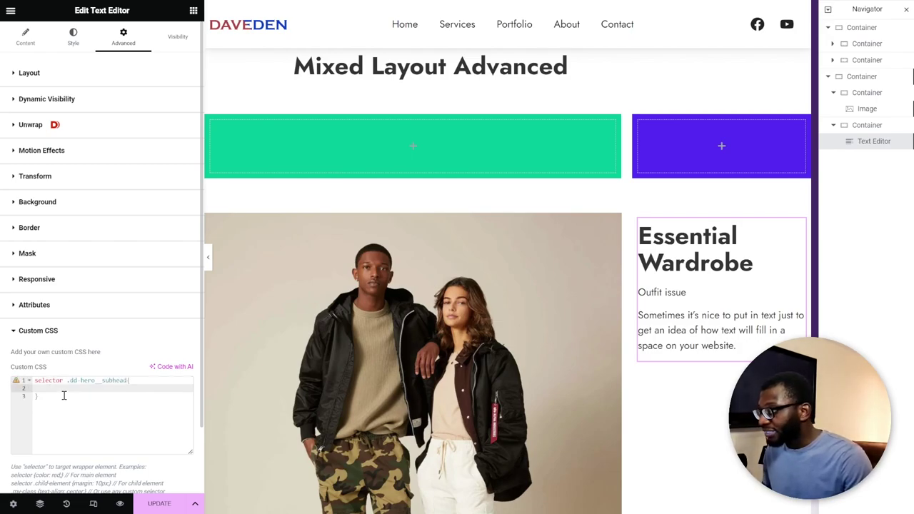
Set the .dd-hero__subhead rule's font-size to var(--dd-fs-md)
{"action": "type", "text": "font-size"}
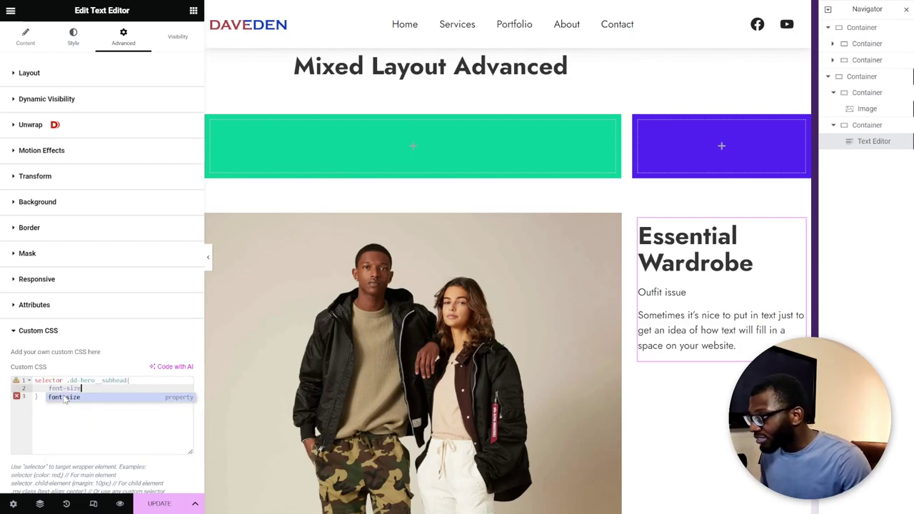
{"action": "left_click", "coordinate": [64, 396]}
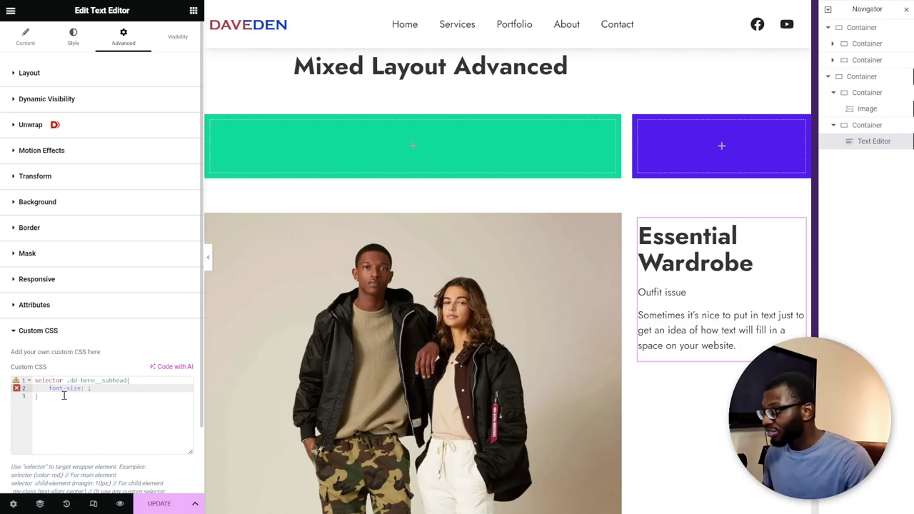
{"action": "type", "text": "var(--"}
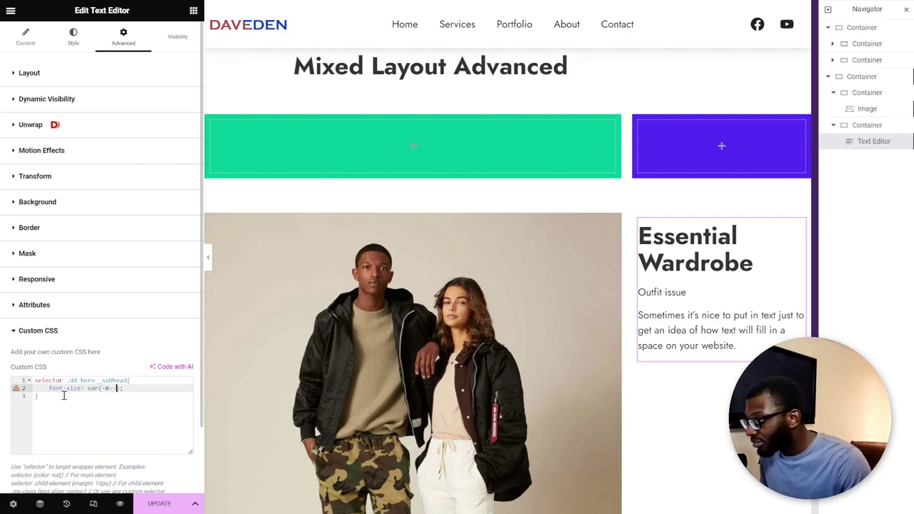
{"action": "type", "text": "dd-"}
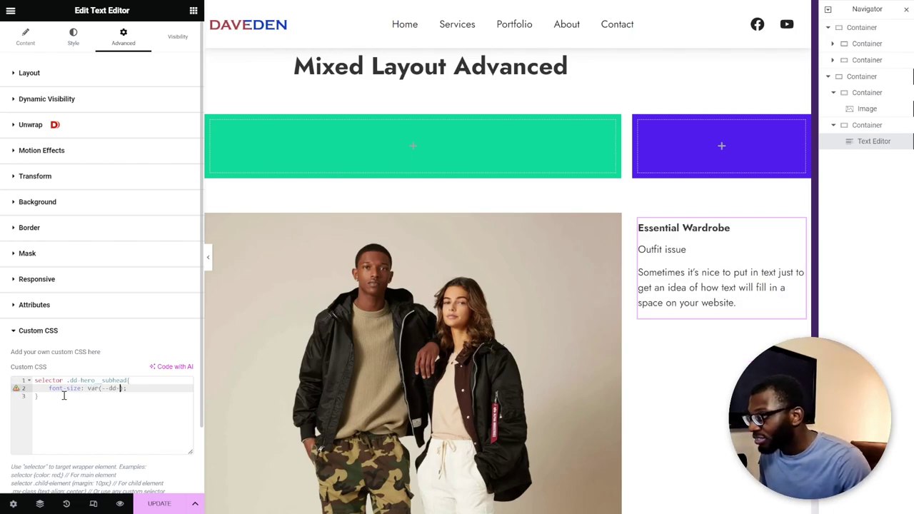
{"action": "type", "text": "c"}
{"action": "key", "text": "BackSpace"}
{"action": "type", "text": "fs-"}
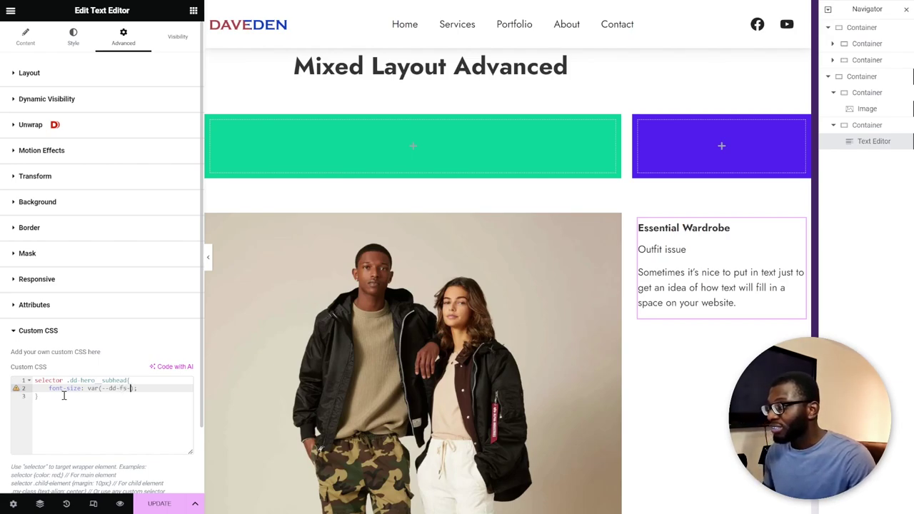
{"action": "type", "text": "md"}
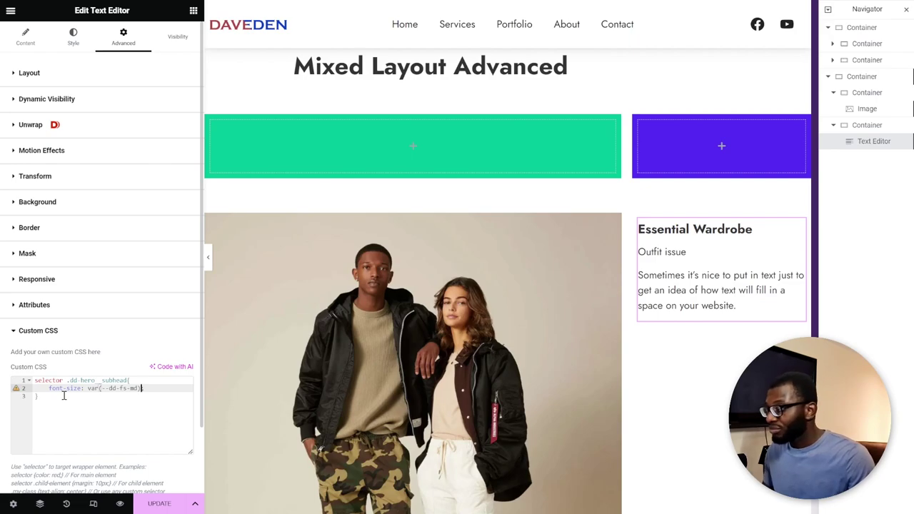
Below the subhead rule, add a selector .dd-hero__main rule with font-size: var(--dd-fs-2xl)
{"action": "left_click", "coordinate": [64, 395]}
{"action": "key", "text": "Return"}
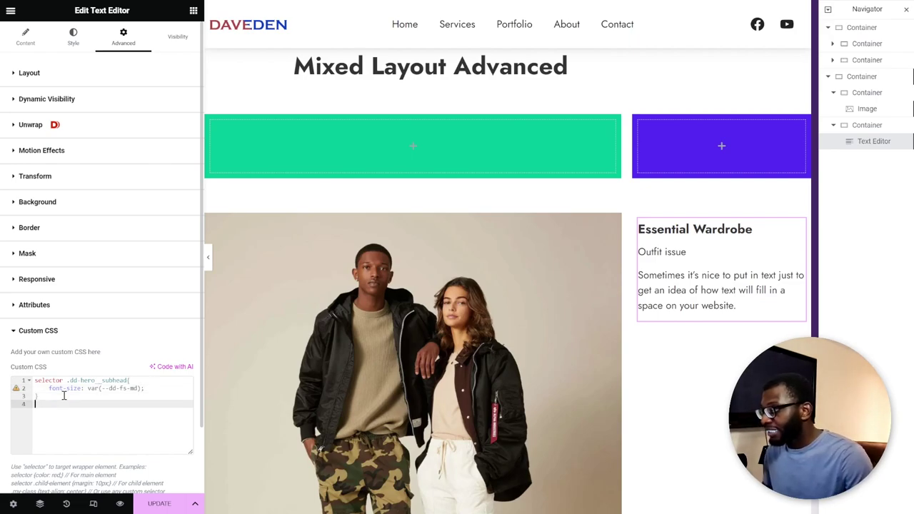
{"action": "type", "text": "selector"}
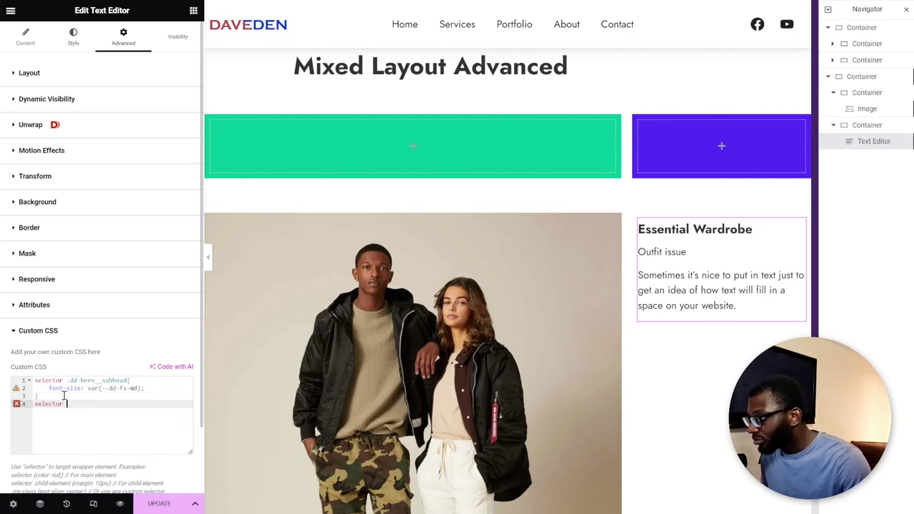
{"action": "type", "text": " .dd-hero__"}
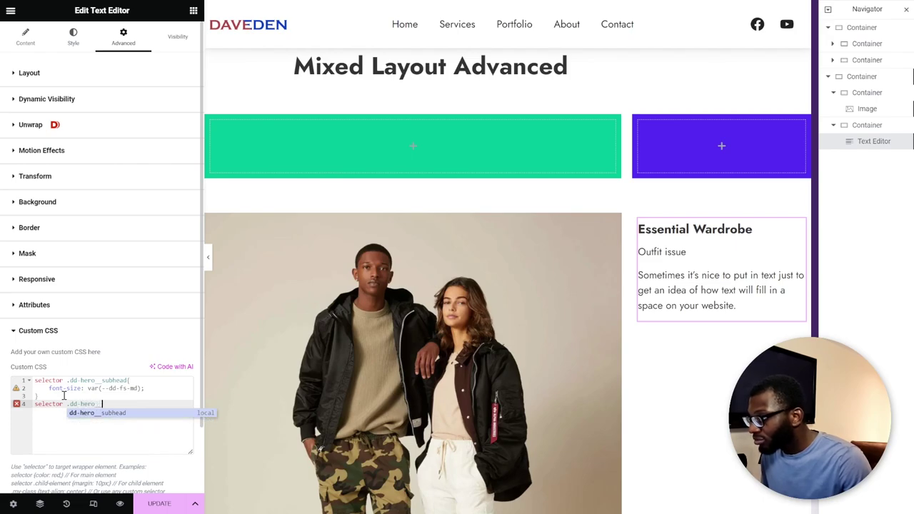
{"action": "type", "text": "main{"}
{"action": "key", "text": "Return"}
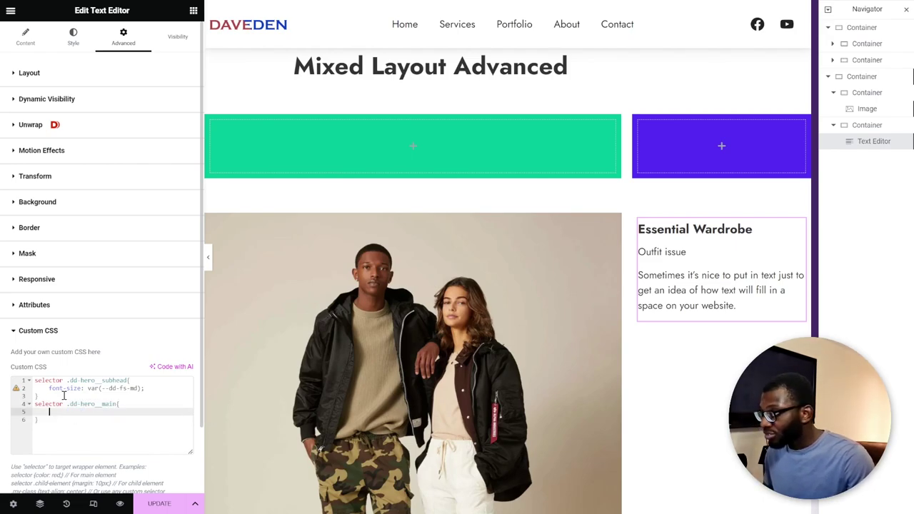
{"action": "type", "text": "font-si"}
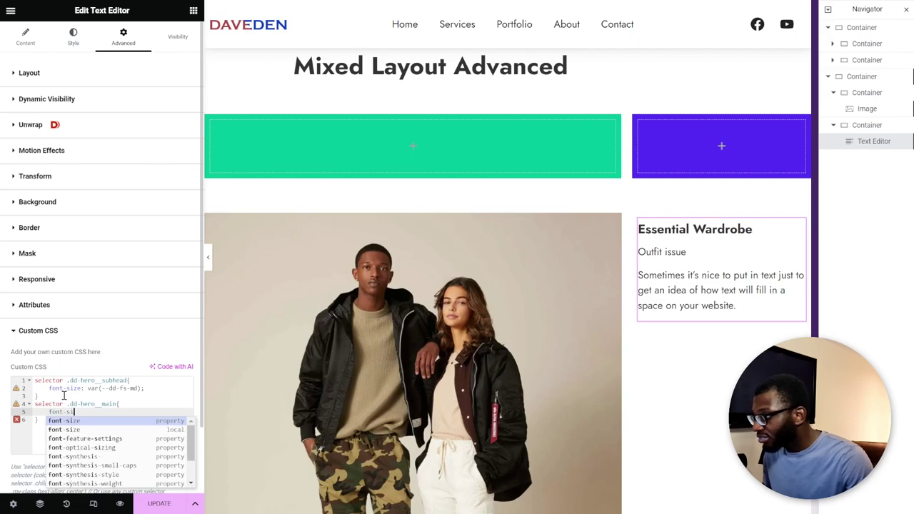
{"action": "type", "text": "ze: var"}
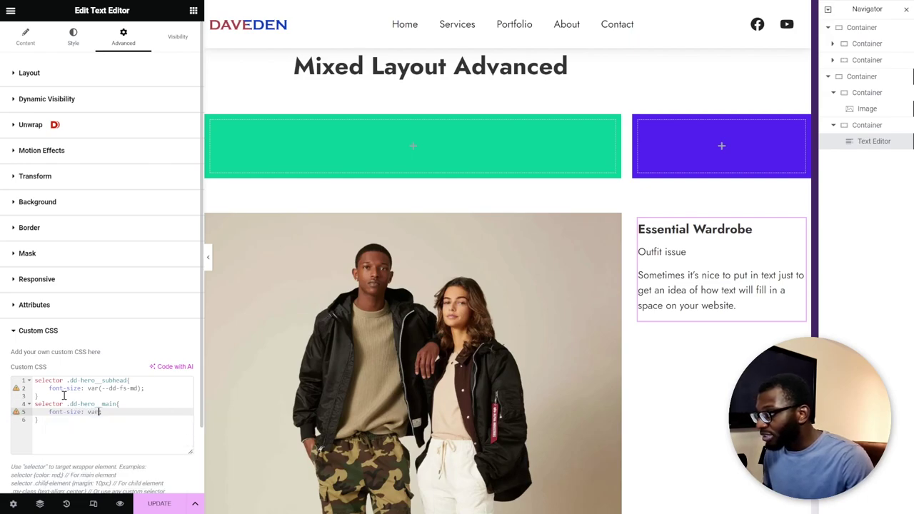
{"action": "type", "text": "(--dd-fs-"}
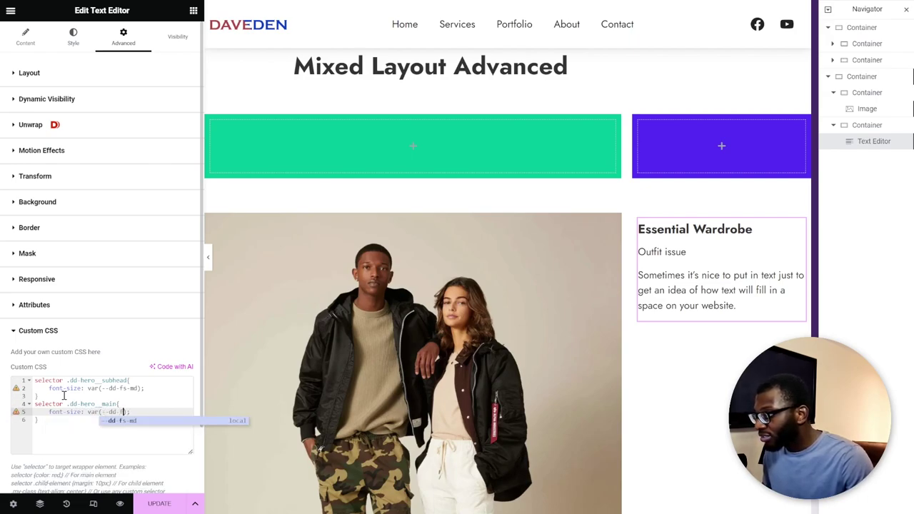
{"action": "type", "text": "2xl"}
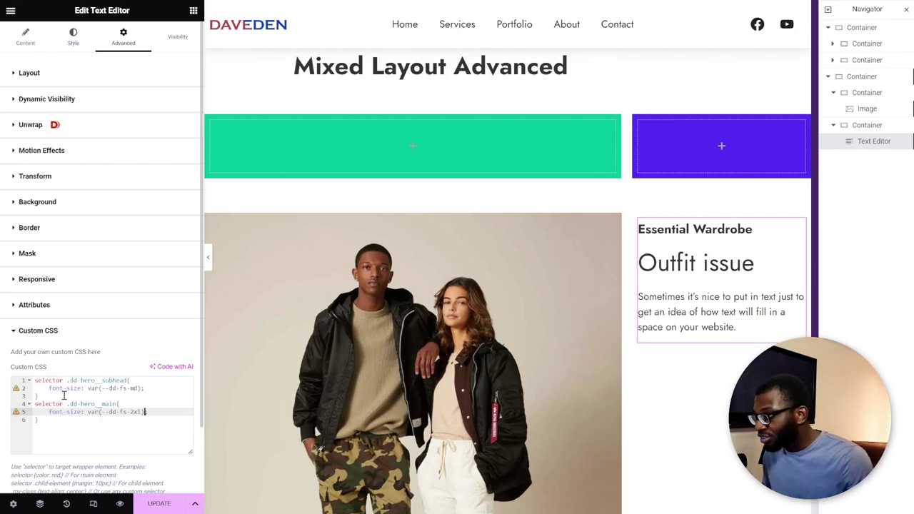
Add font-weight: 700 to the .dd-hero__main rule and update the page
{"action": "key", "text": "Return"}
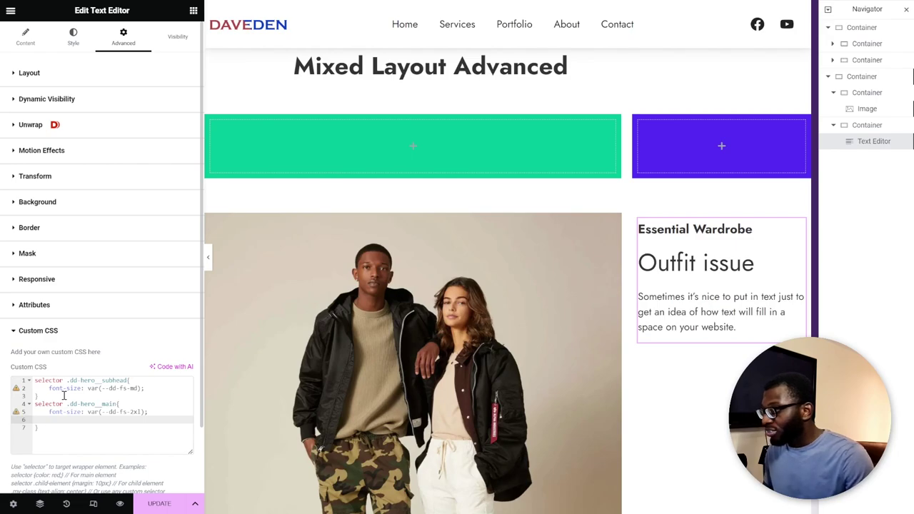
{"action": "type", "text": "f"}
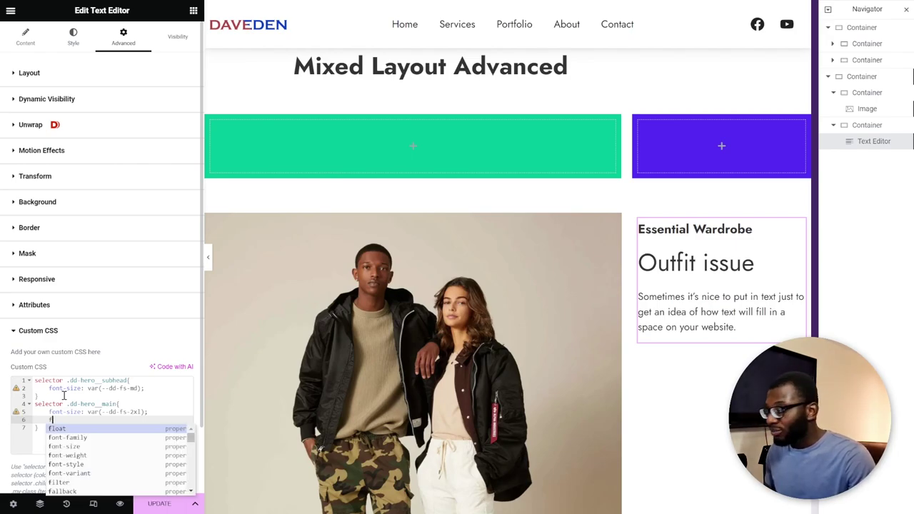
{"action": "type", "text": "ont-we"}
{"action": "key", "text": "Return"}
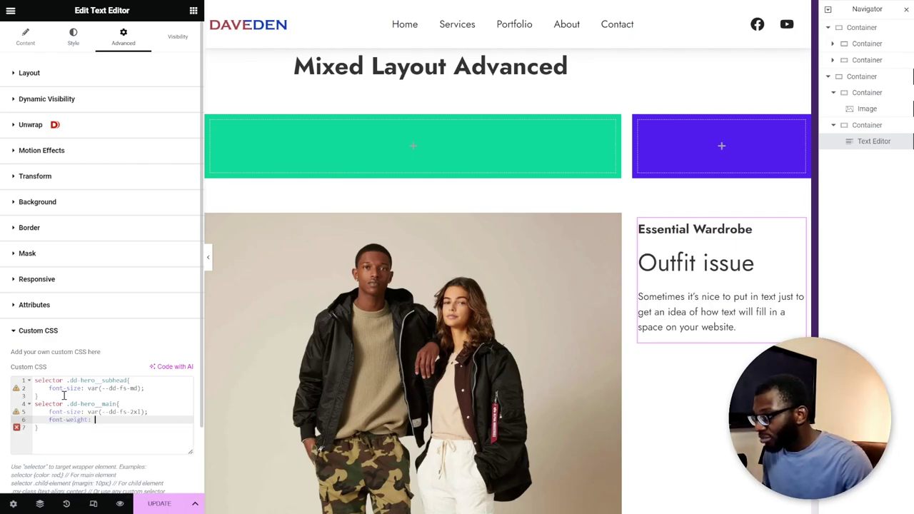
{"action": "type", "text": "700"}
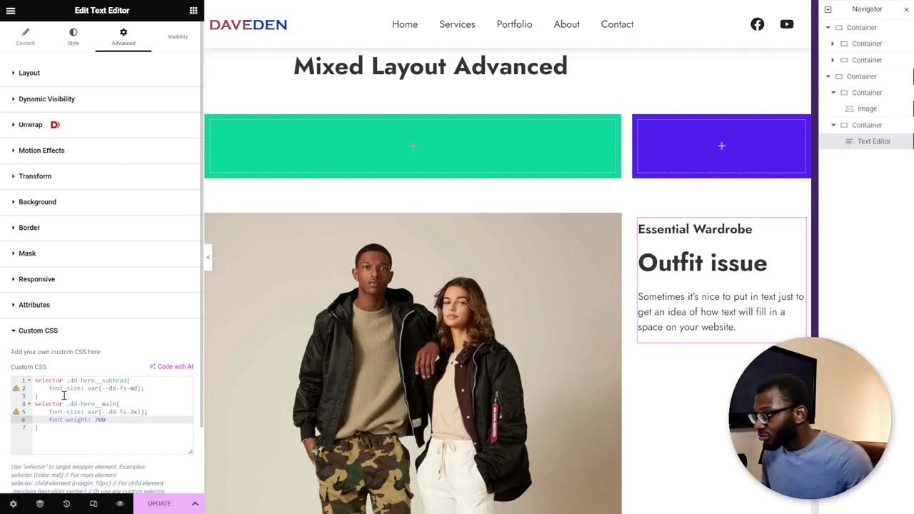
{"action": "type", "text": ";"}
{"action": "key", "text": "Down"}
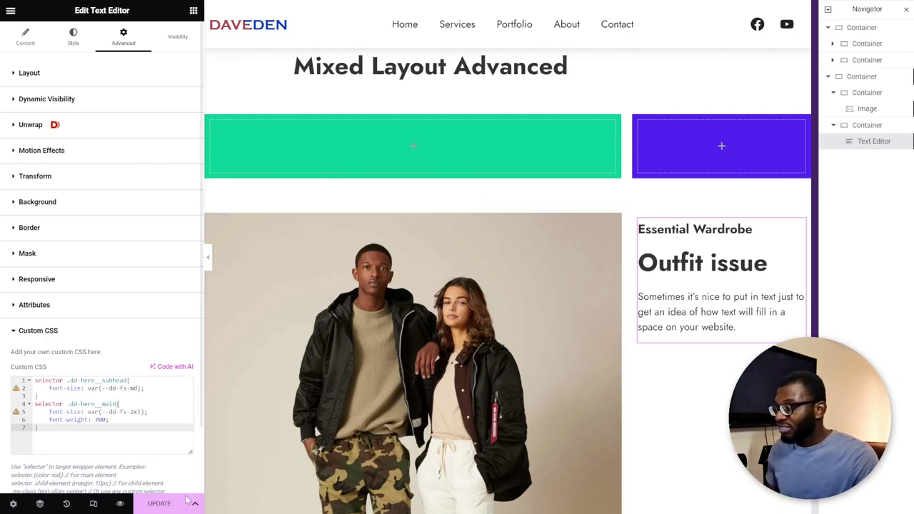
{"action": "left_click", "coordinate": [163, 504]}
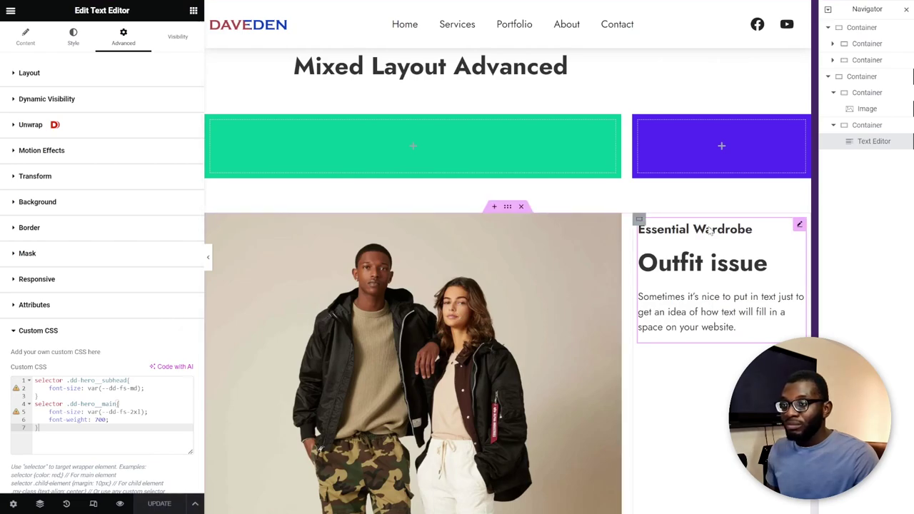
Justify the content of the container holding the hero text to the center and update the page
{"action": "left_click", "coordinate": [622, 241]}
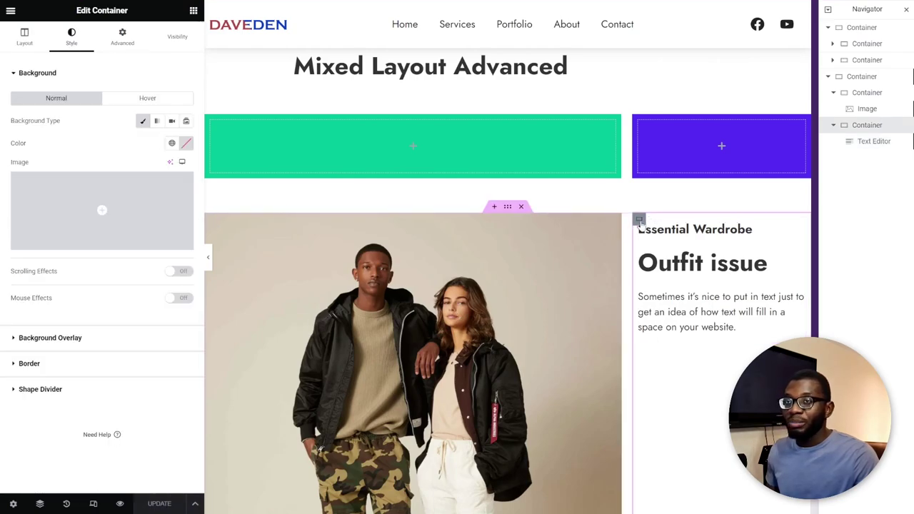
{"action": "left_click", "coordinate": [24, 38]}
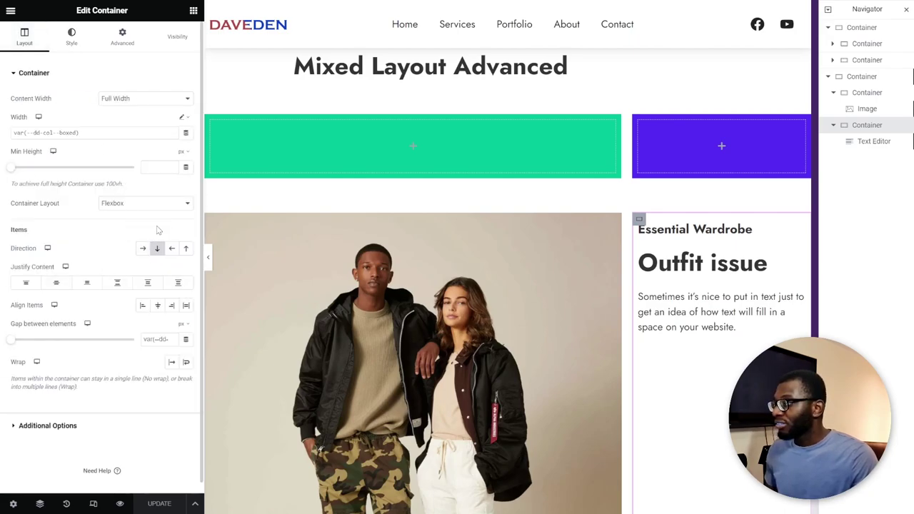
{"action": "left_click", "coordinate": [54, 284]}
{"action": "left_click", "coordinate": [164, 503]}
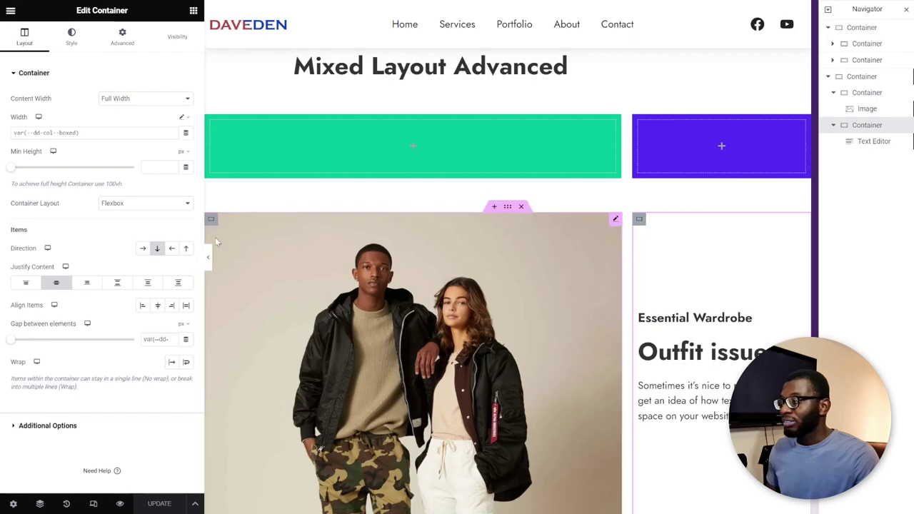
Preview the live page and examine how the photo and the hero text align with the boxed layout above
{"action": "left_click", "coordinate": [120, 503]}
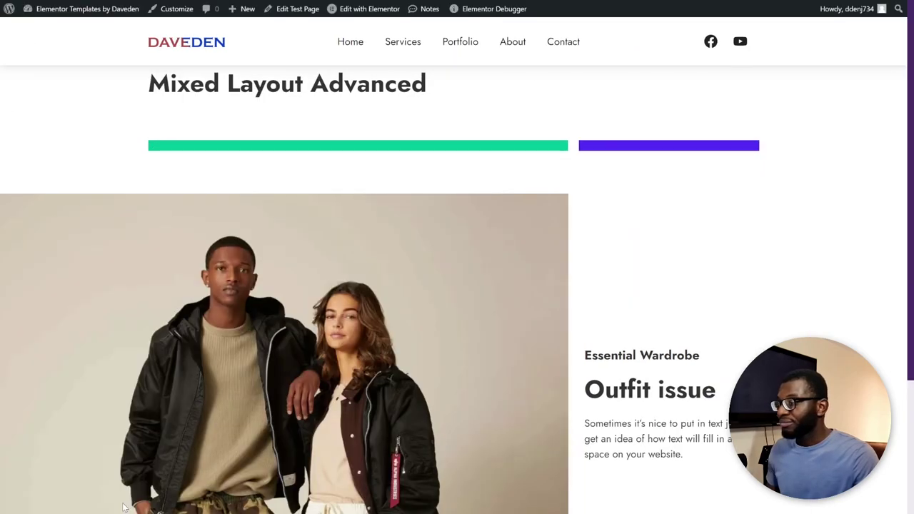
{"action": "scroll", "coordinate": [279, 350], "scroll_direction": "down", "scroll_amount": 2}
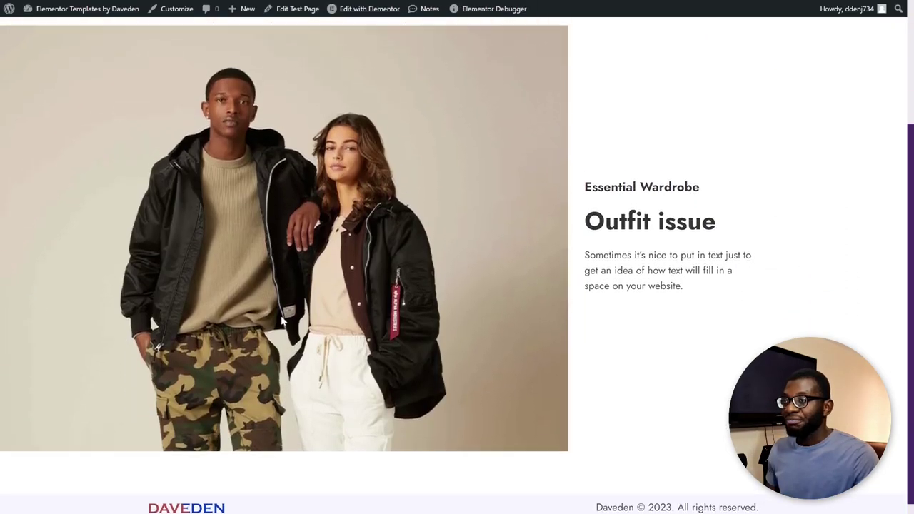
{"action": "scroll", "coordinate": [219, 249], "scroll_direction": "up", "scroll_amount": 1}
{"action": "scroll", "coordinate": [430, 266], "scroll_direction": "down", "scroll_amount": 2}
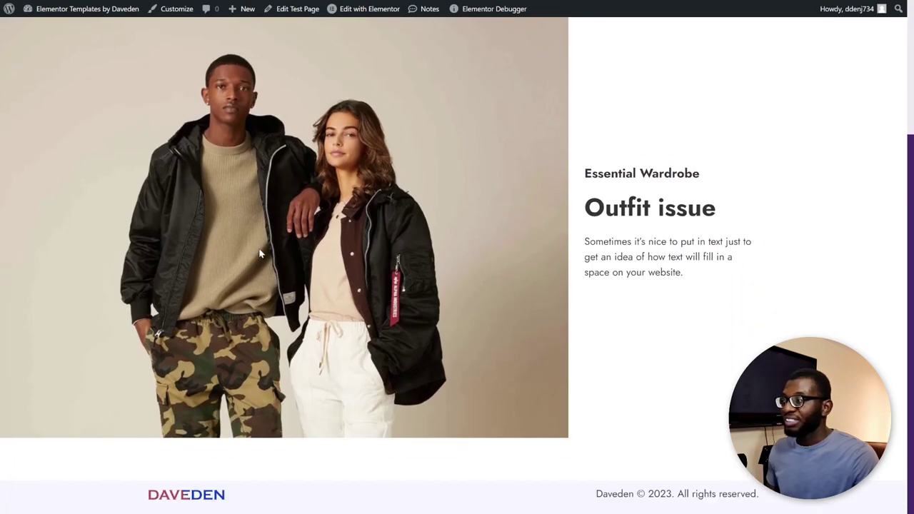
{"action": "scroll", "coordinate": [158, 243], "scroll_direction": "up", "scroll_amount": 1}
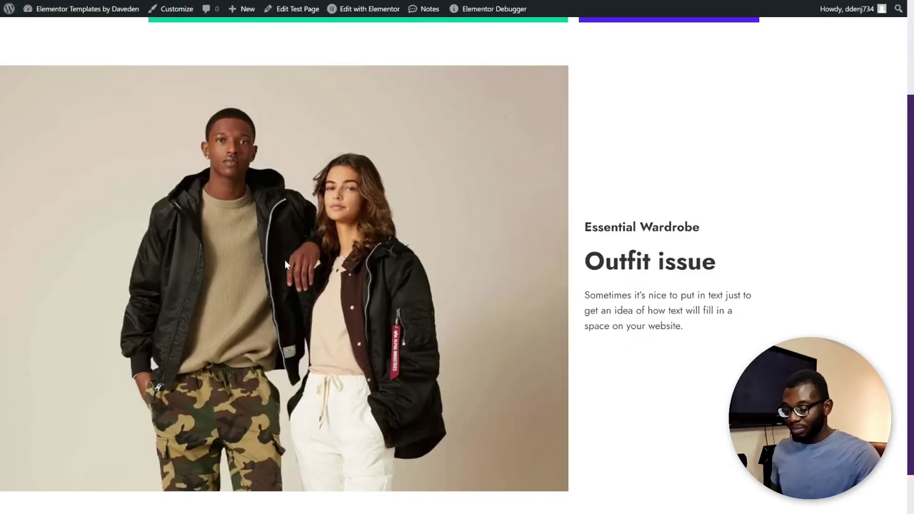
Examine how the live page's photo and hero text line up on a much wider viewport, and restore the normal zoom
{"action": "key", "text": "ctrl+minus"}
{"action": "key", "text": "ctrl+minus"}
{"action": "key", "text": "ctrl+minus"}
{"action": "key", "text": "ctrl+minus"}
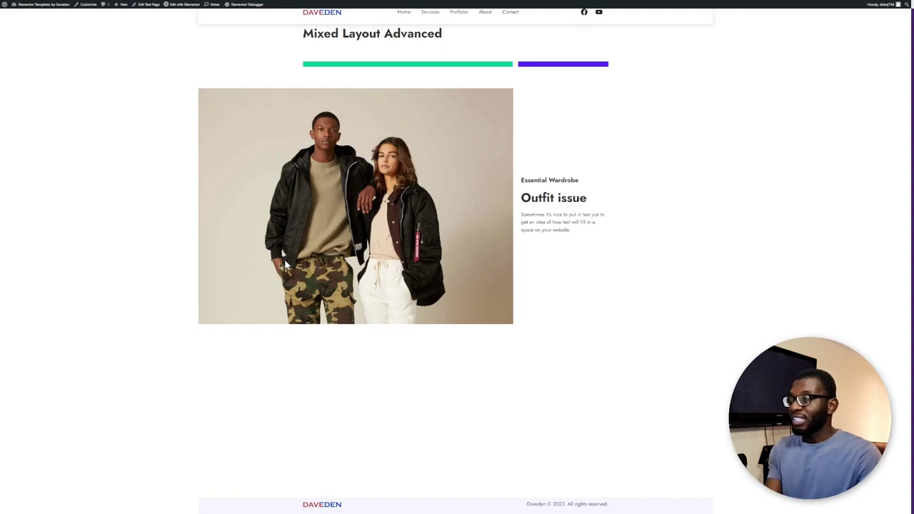
{"action": "scroll", "coordinate": [210, 107], "scroll_direction": "up", "scroll_amount": 1}
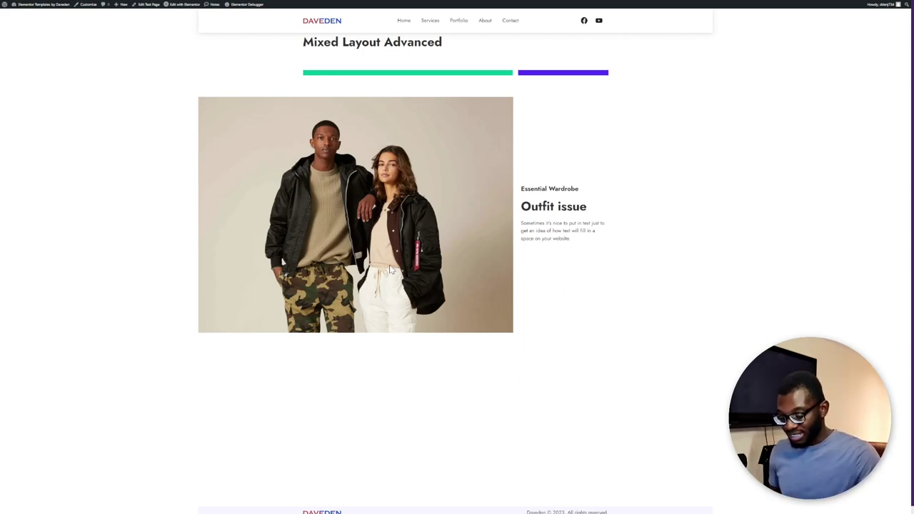
{"action": "key", "text": "ctrl+0"}
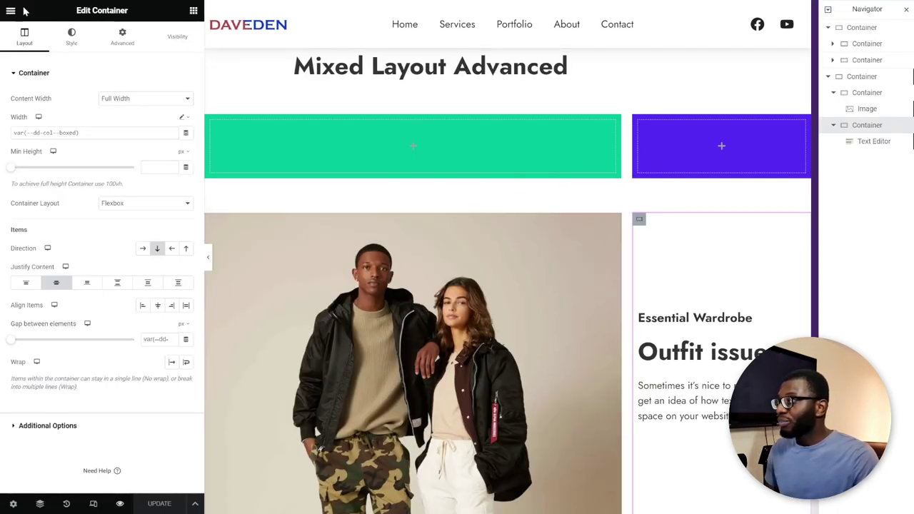
In the hero text container's custom CSS, add a body rule with width: min(100%, 1920px)
{"action": "left_click", "coordinate": [122, 36]}
{"action": "scroll", "coordinate": [98, 359], "scroll_direction": "down", "scroll_amount": 2}
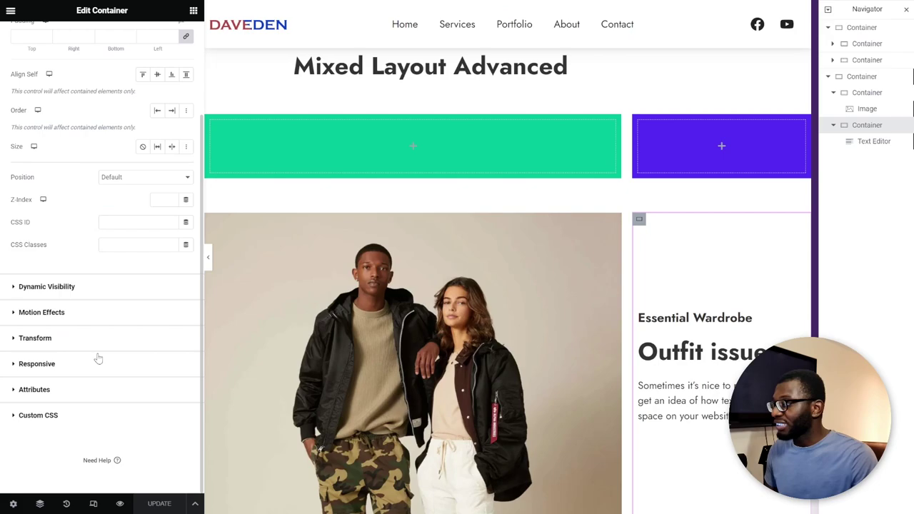
{"action": "left_click", "coordinate": [95, 421]}
{"action": "left_click", "coordinate": [77, 285]}
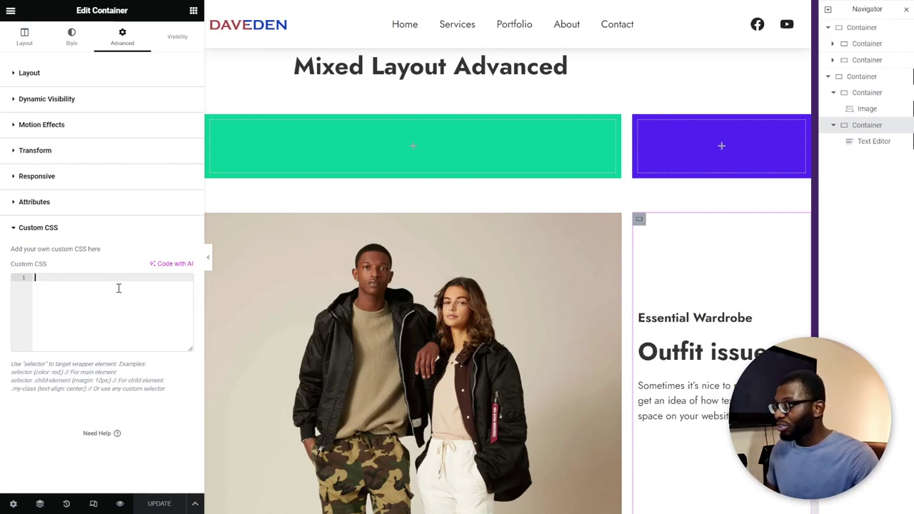
{"action": "type", "text": "body"}
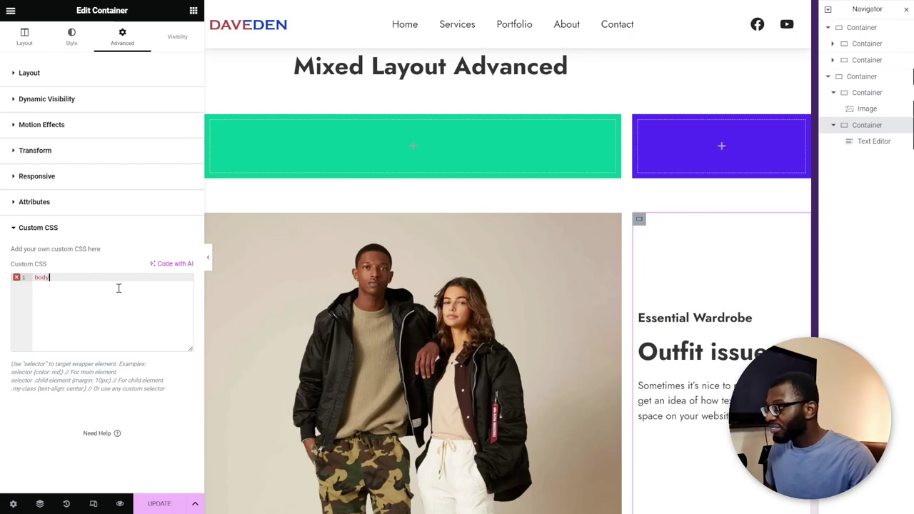
{"action": "type", "text": "{"}
{"action": "key", "text": "Return"}
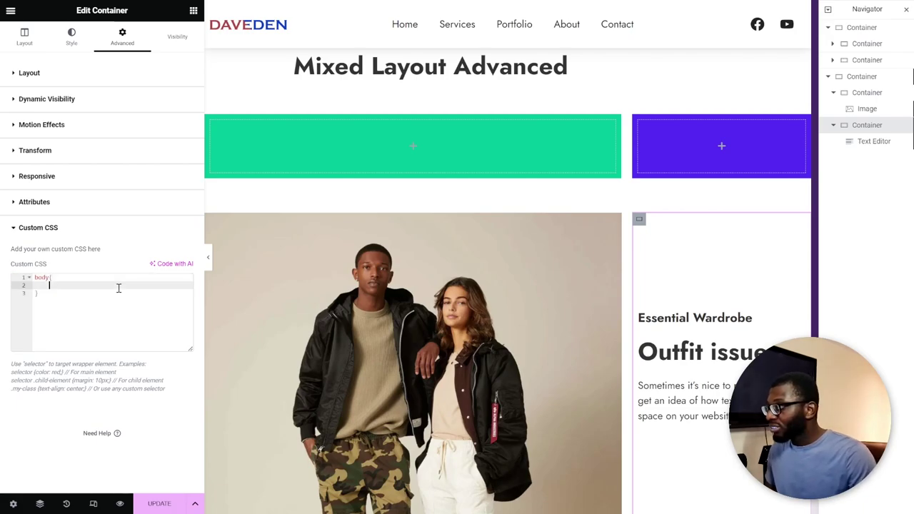
{"action": "type", "text": "wid"}
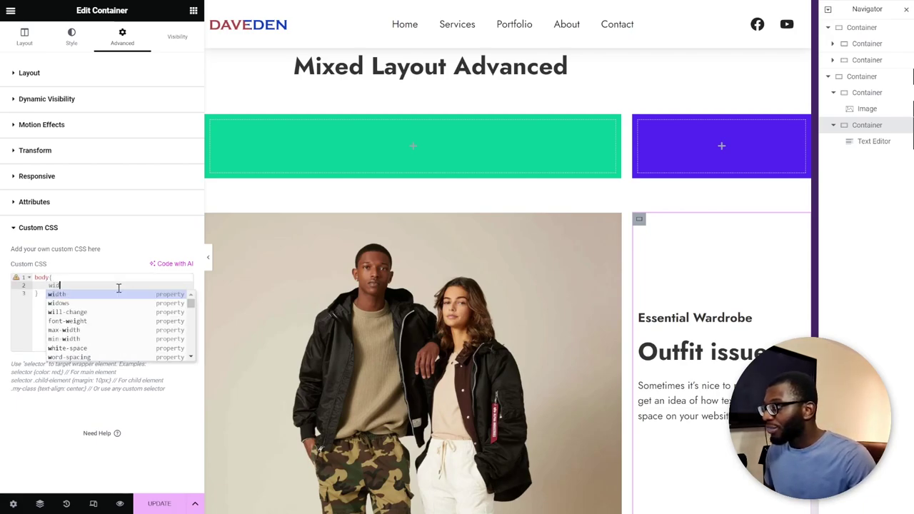
{"action": "type", "text": "th: m"}
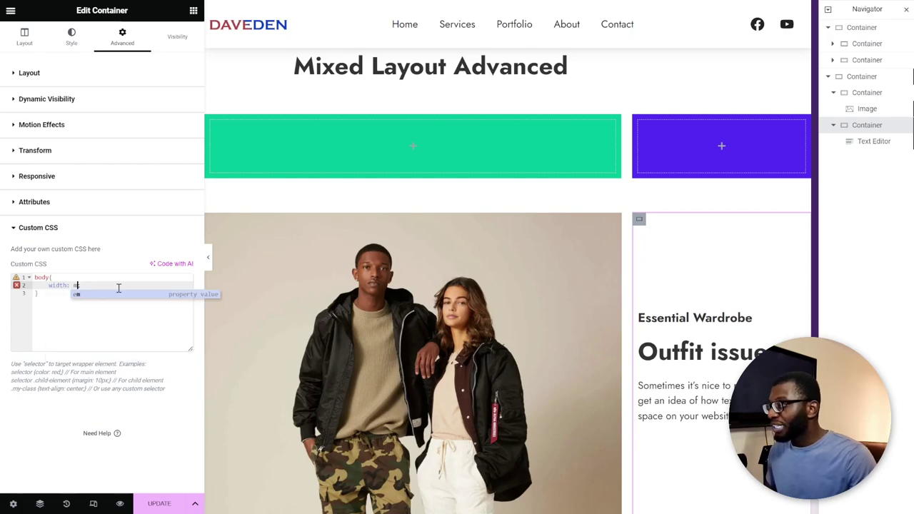
{"action": "type", "text": "in(100"}
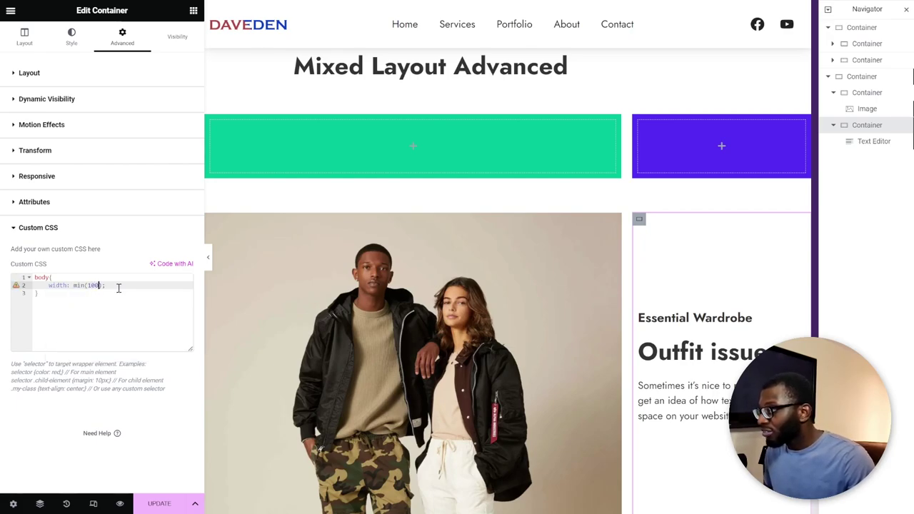
{"action": "type", "text": "%"}
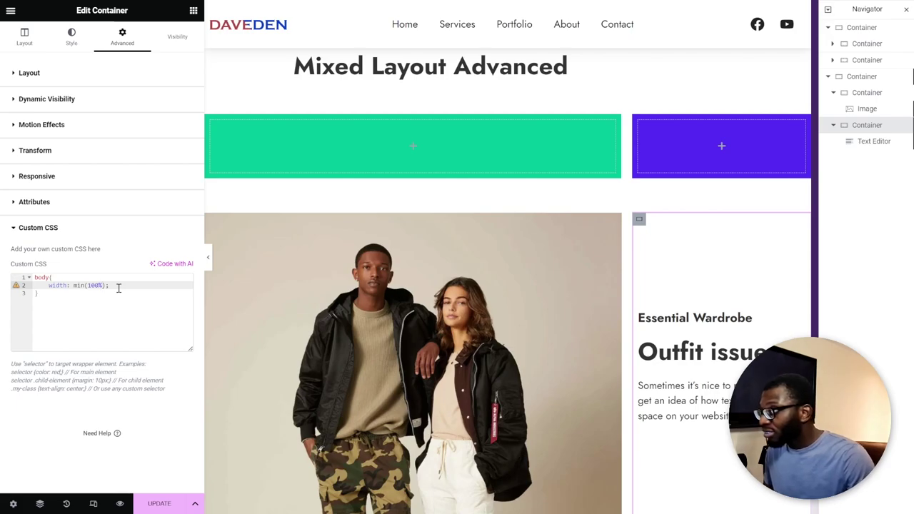
{"action": "type", "text": ", 10"}
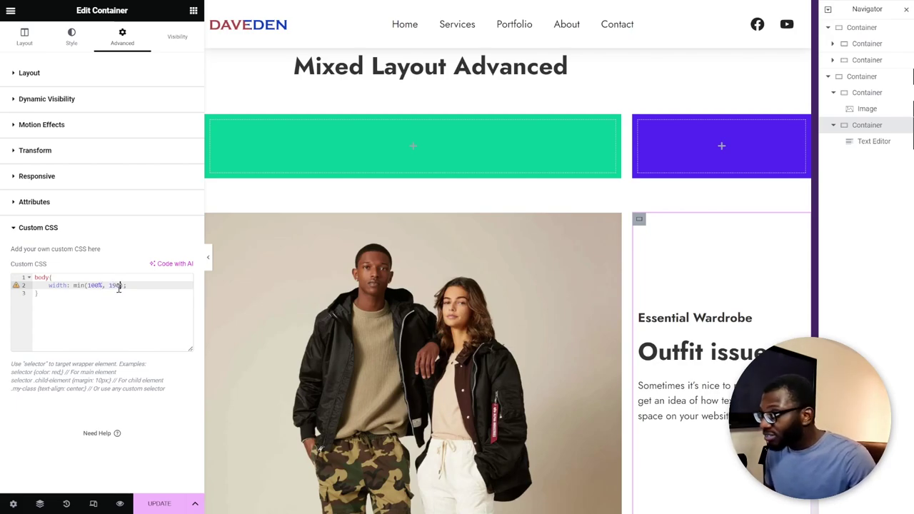
{"action": "type", "text": "00px"}
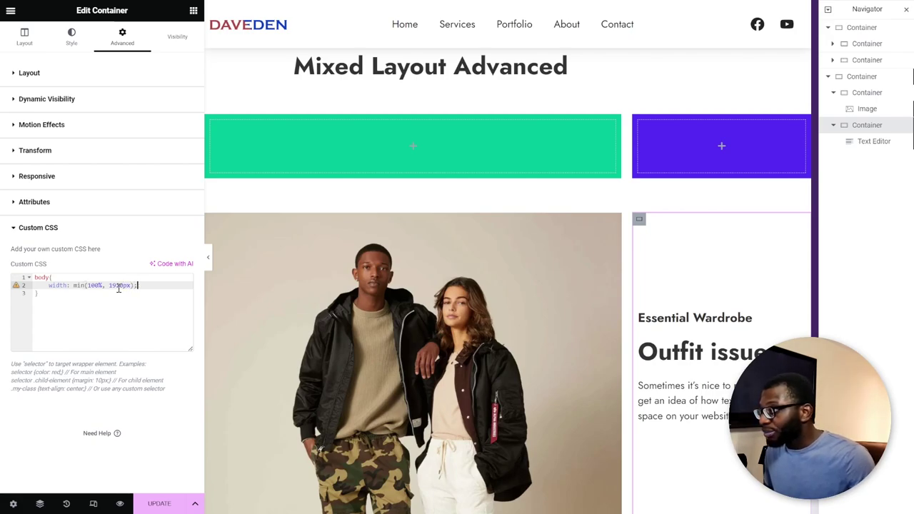
Add margin-left: auto and margin-right: auto to the body rule and update the page
{"action": "key", "text": "Return"}
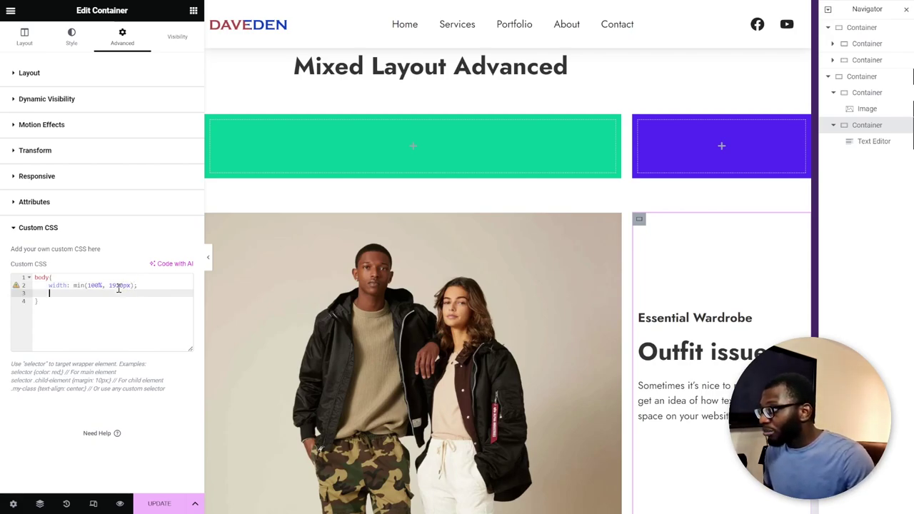
{"action": "type", "text": "margin"}
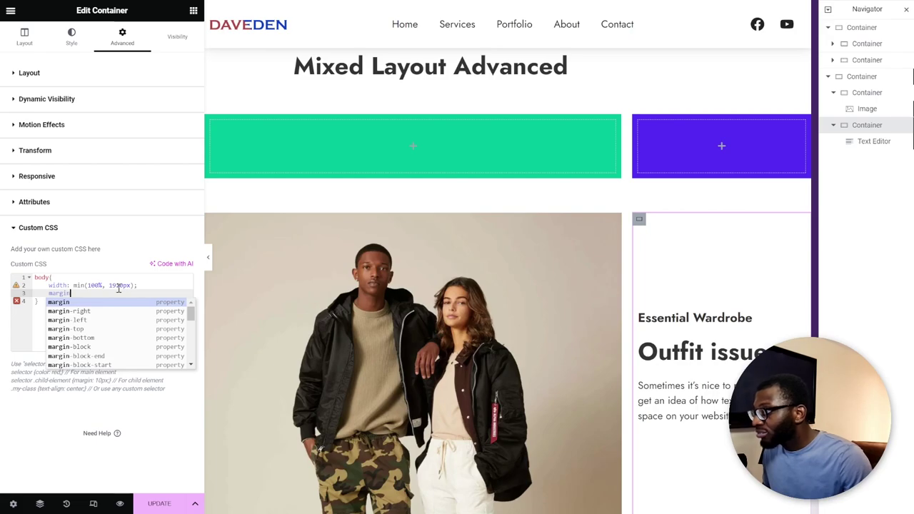
{"action": "type", "text": "-left: "}
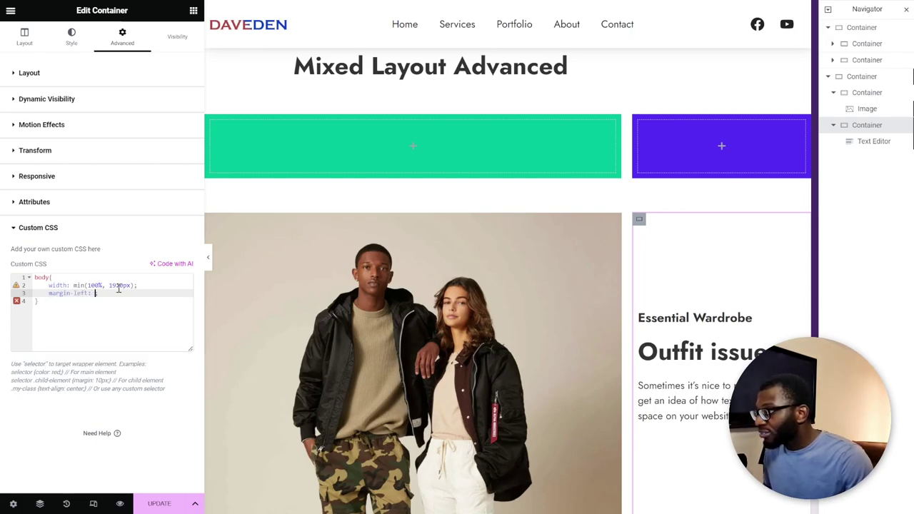
{"action": "type", "text": "auto;"}
{"action": "key", "text": "Return"}
{"action": "type", "text": "marg"}
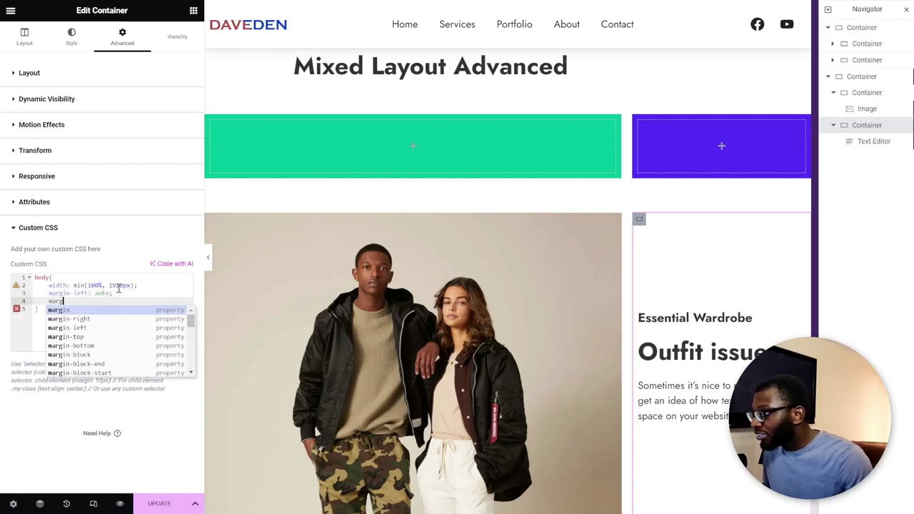
{"action": "type", "text": "in-right"}
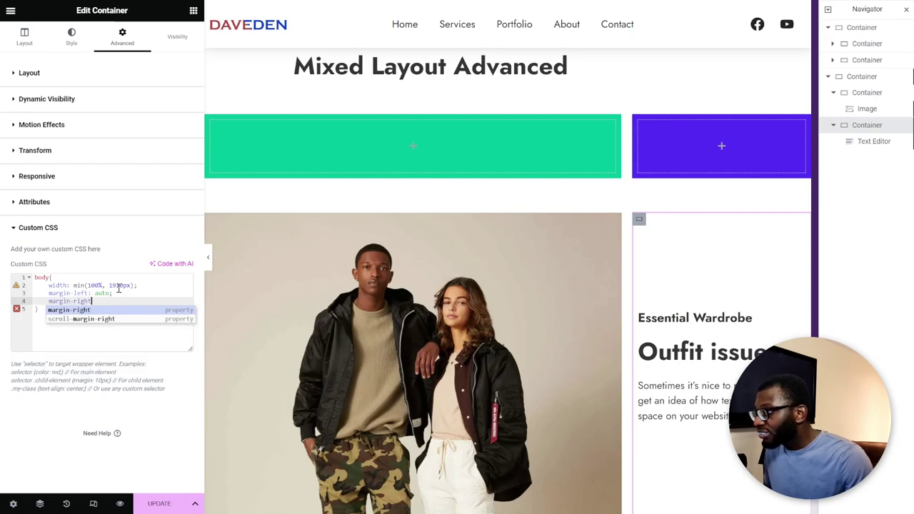
{"action": "type", "text": ": auto;"}
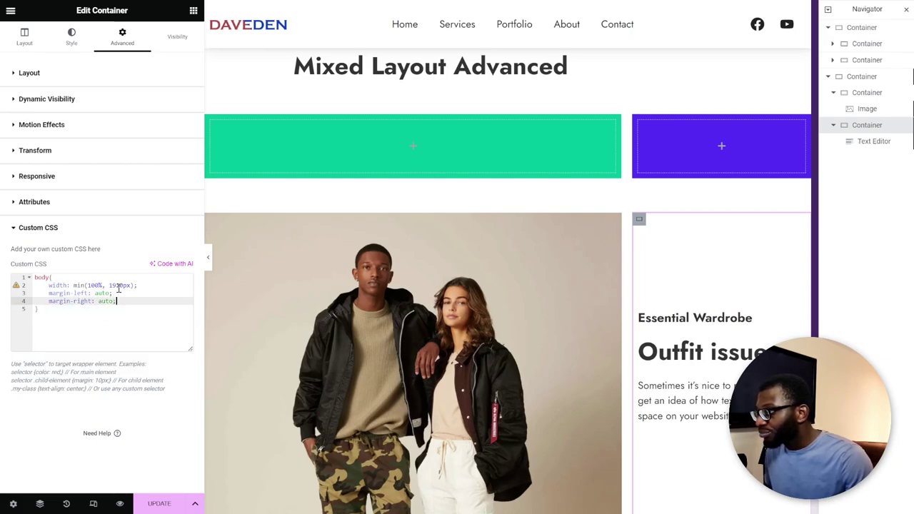
{"action": "key", "text": "Down"}
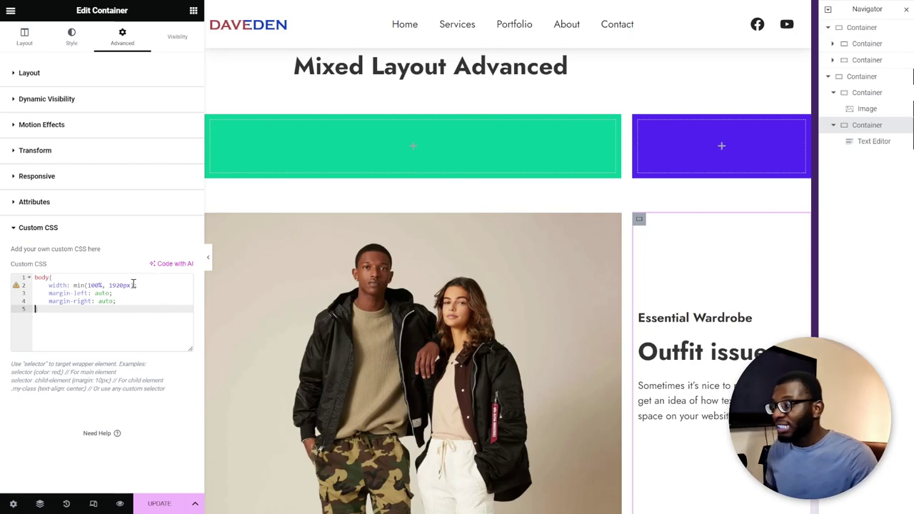
{"action": "left_click", "coordinate": [159, 504]}
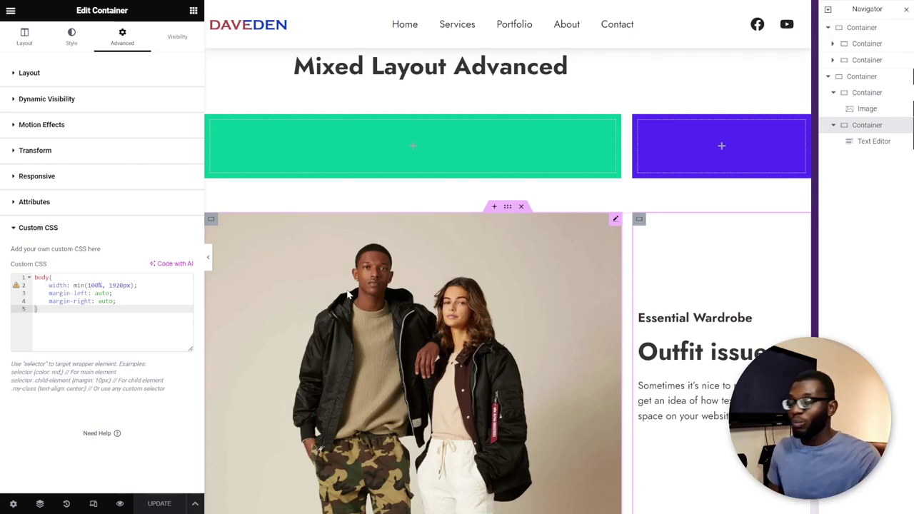
Preview the page without the editing controls, examine the photo and hero text section down to the footer, and return to editing
{"action": "scroll", "coordinate": [436, 274], "scroll_direction": "down", "scroll_amount": 3}
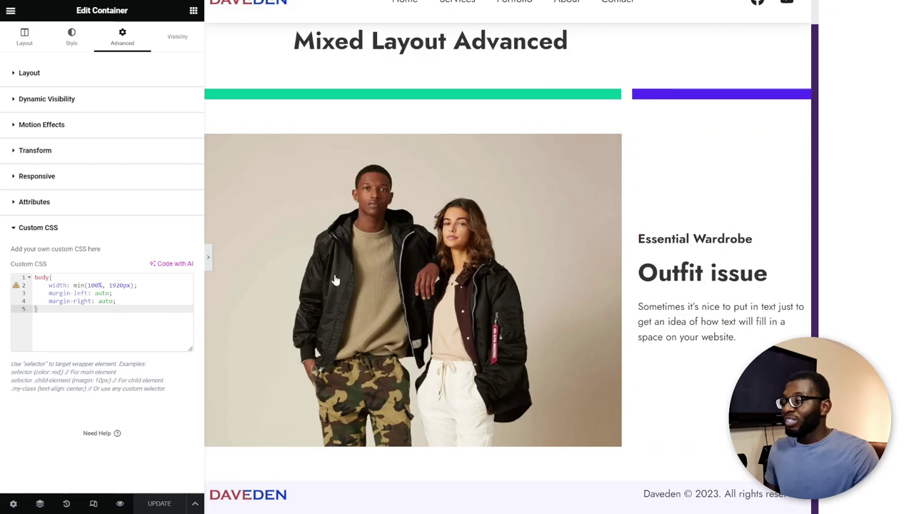
{"action": "key", "text": "ctrl+p"}
{"action": "scroll", "coordinate": [342, 303], "scroll_direction": "down", "scroll_amount": 3}
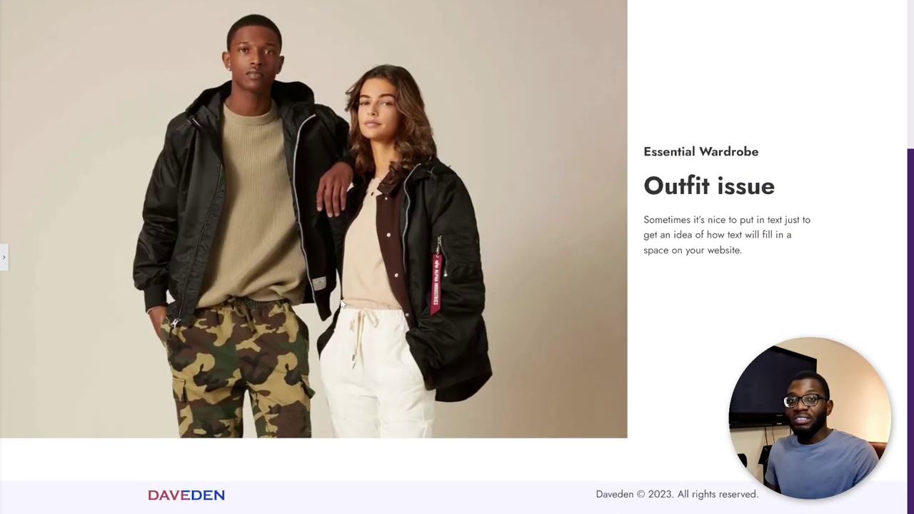
{"action": "scroll", "coordinate": [341, 304], "scroll_direction": "up", "scroll_amount": 3}
{"action": "key", "text": "ctrl+p"}
{"action": "scroll", "coordinate": [535, 374], "scroll_direction": "down", "scroll_amount": 1}
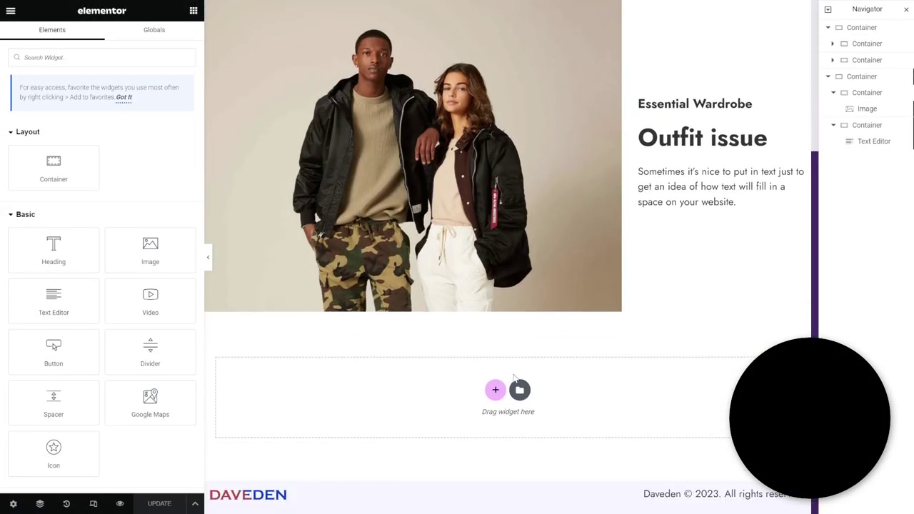
Add a grid container with two columns and one row below the photo section
{"action": "left_click", "coordinate": [494, 390]}
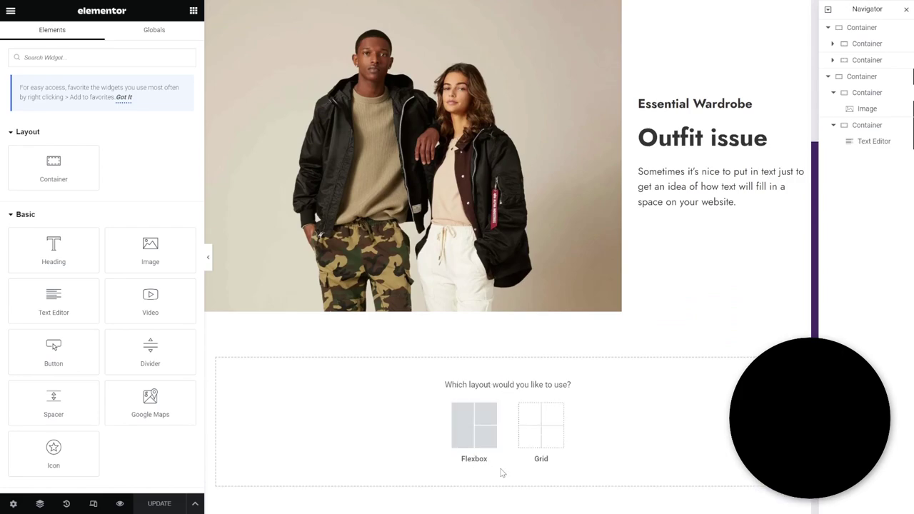
{"action": "left_click", "coordinate": [532, 419]}
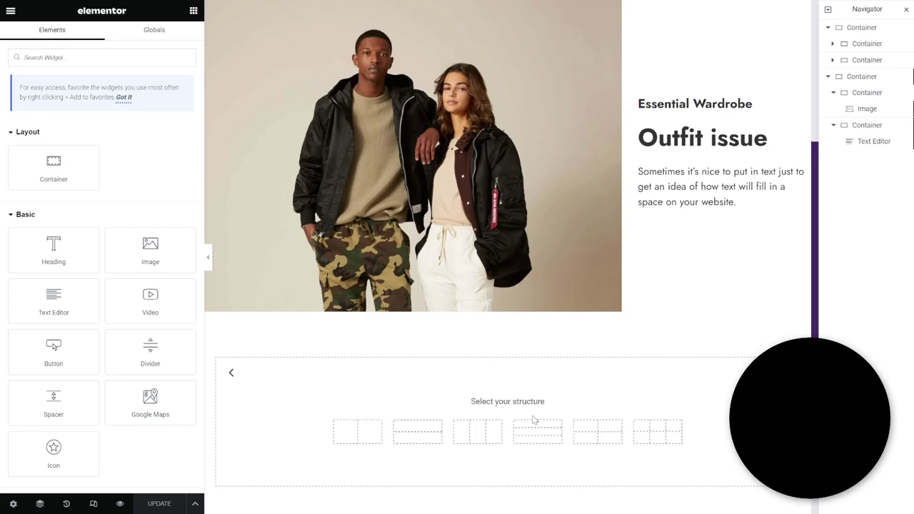
{"action": "left_click", "coordinate": [355, 437]}
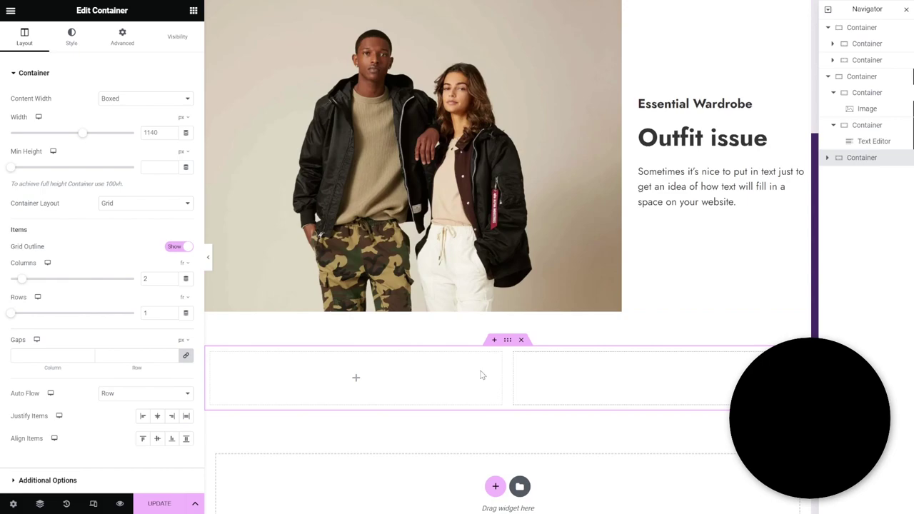
Check the photo container's layout settings and set the new grid container's content width to Full Width
{"action": "scroll", "coordinate": [329, 71], "scroll_direction": "up", "scroll_amount": 1}
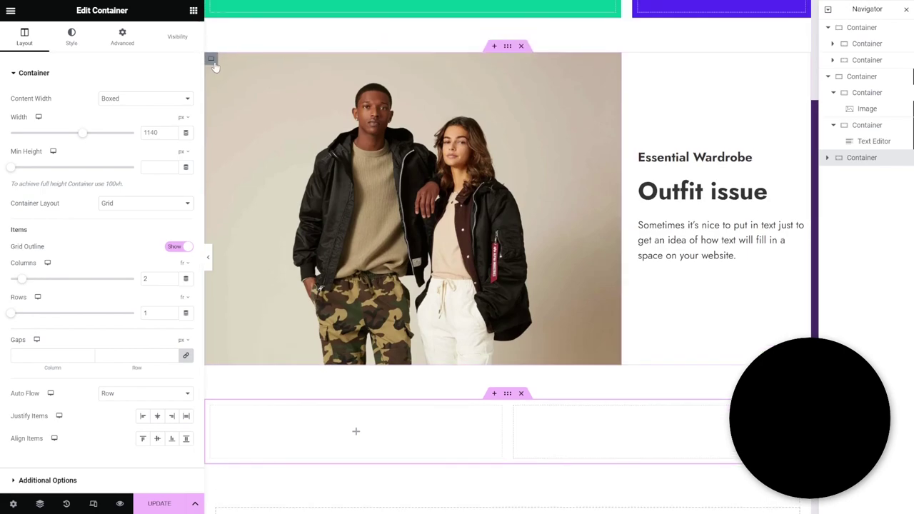
{"action": "left_click", "coordinate": [213, 62]}
{"action": "left_click", "coordinate": [24, 36]}
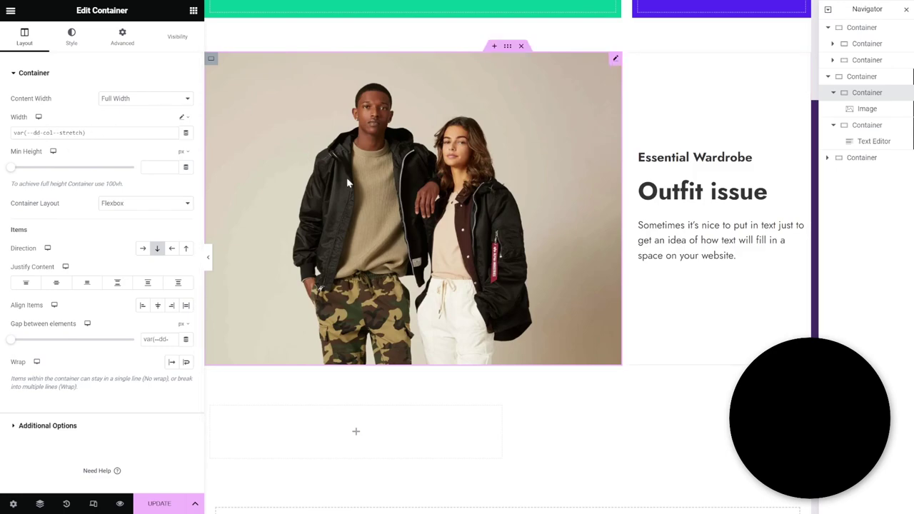
{"action": "scroll", "coordinate": [348, 183], "scroll_direction": "down", "scroll_amount": 3}
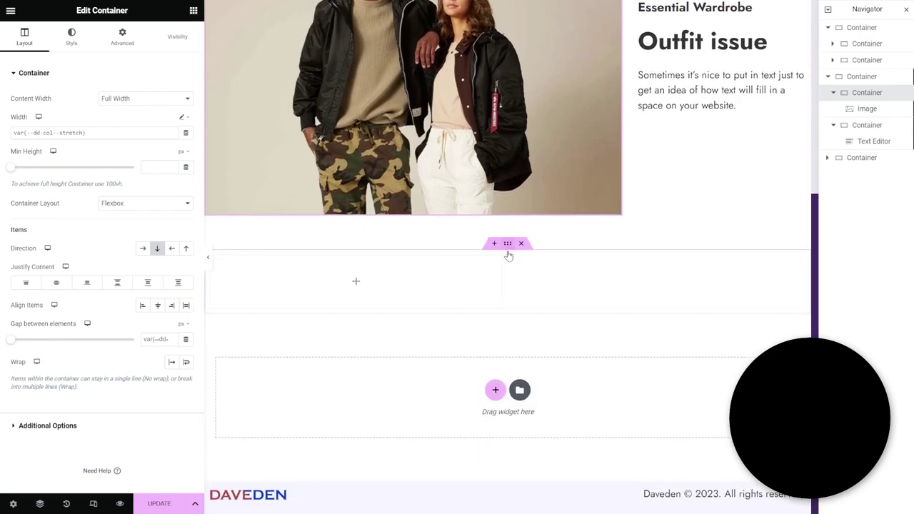
{"action": "left_click", "coordinate": [508, 256]}
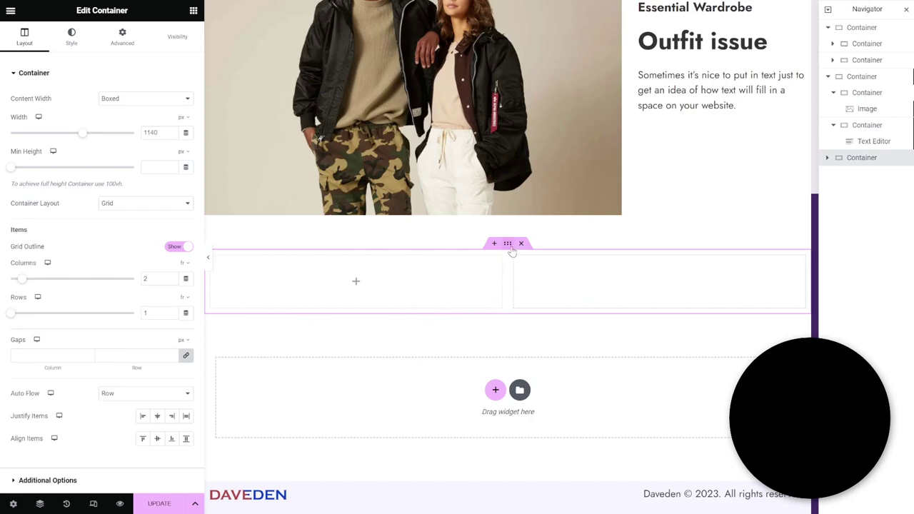
{"action": "left_click", "coordinate": [120, 126]}
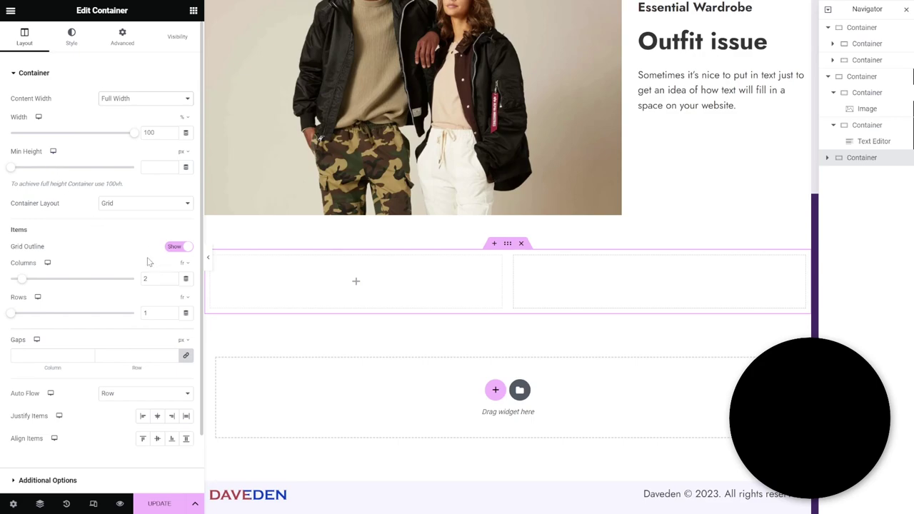
Assign the CSS class dd-mixed-layout to the new grid container
{"action": "left_click", "coordinate": [137, 47]}
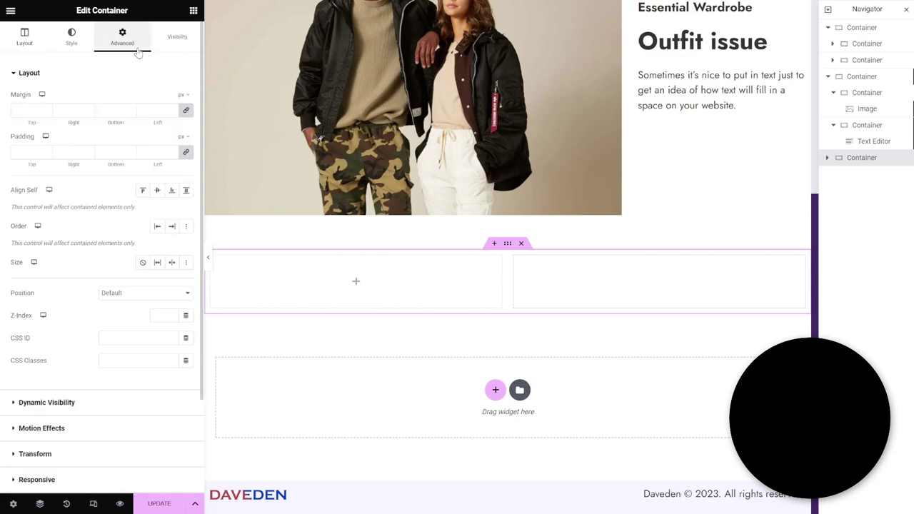
{"action": "left_click", "coordinate": [147, 367]}
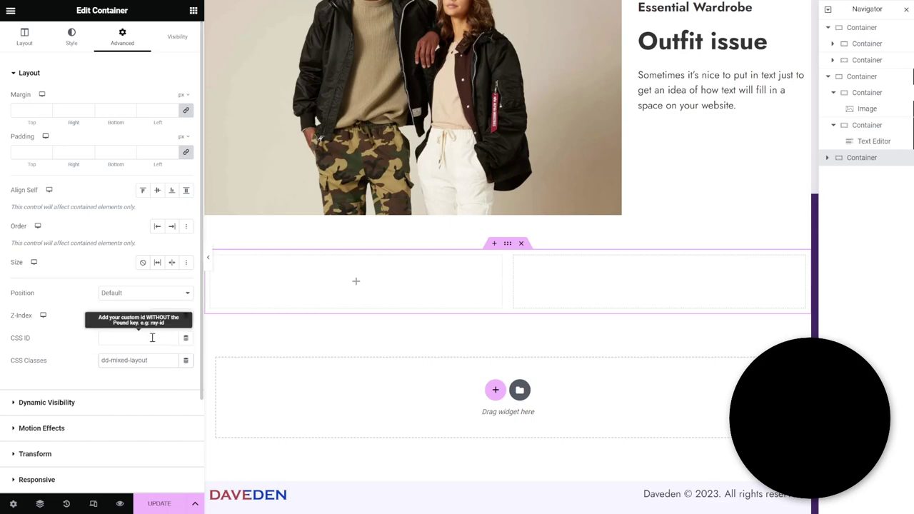
{"action": "scroll", "coordinate": [89, 396], "scroll_direction": "down", "scroll_amount": 3}
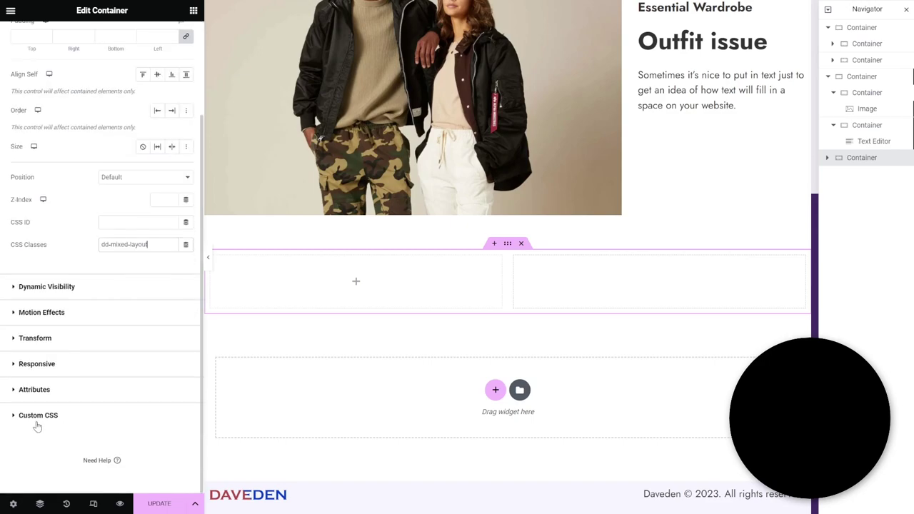
Add the custom attribute data-col-higher | stretch to the new grid container and open its custom CSS
{"action": "left_click", "coordinate": [35, 394]}
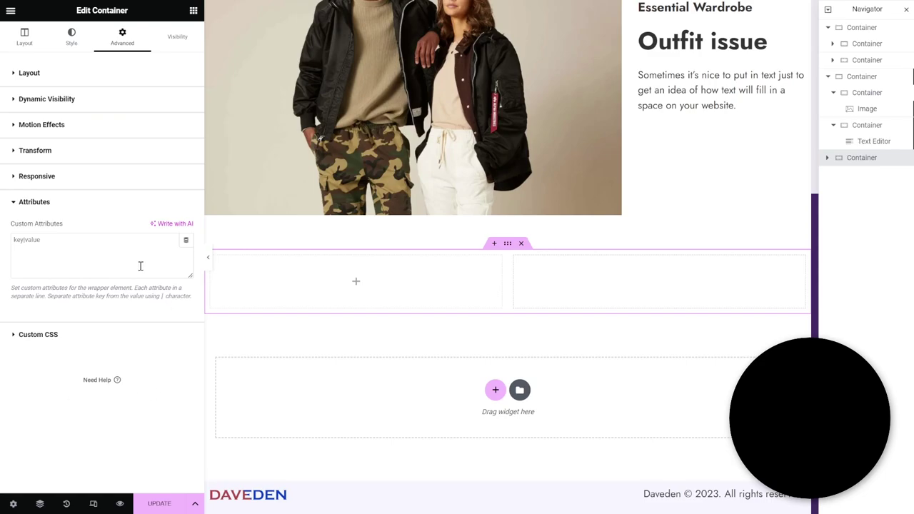
{"action": "left_click", "coordinate": [69, 246]}
{"action": "type", "text": "data"}
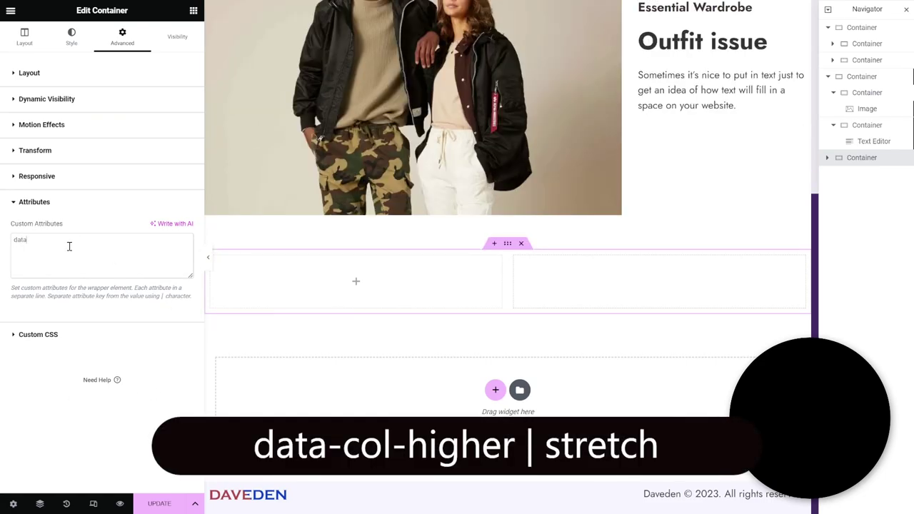
{"action": "type", "text": "-col-higher | stretch"}
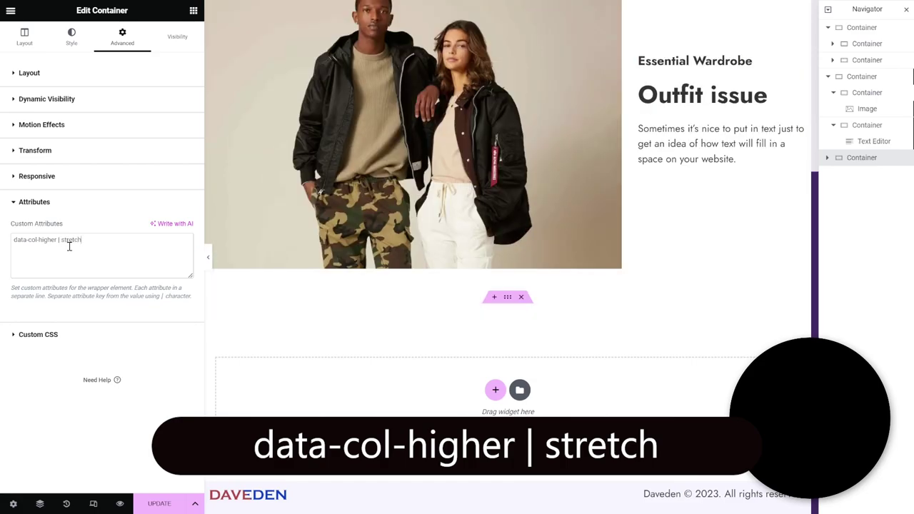
{"action": "left_click", "coordinate": [58, 205]}
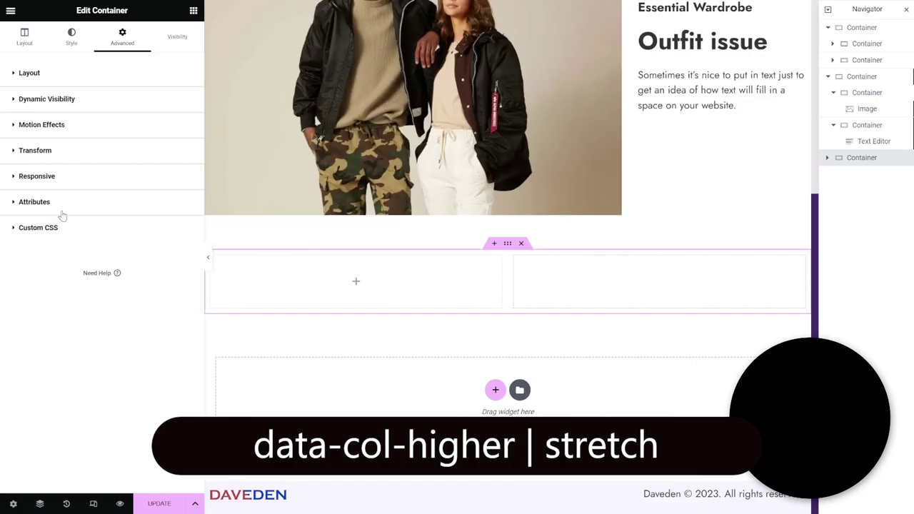
{"action": "left_click", "coordinate": [57, 227]}
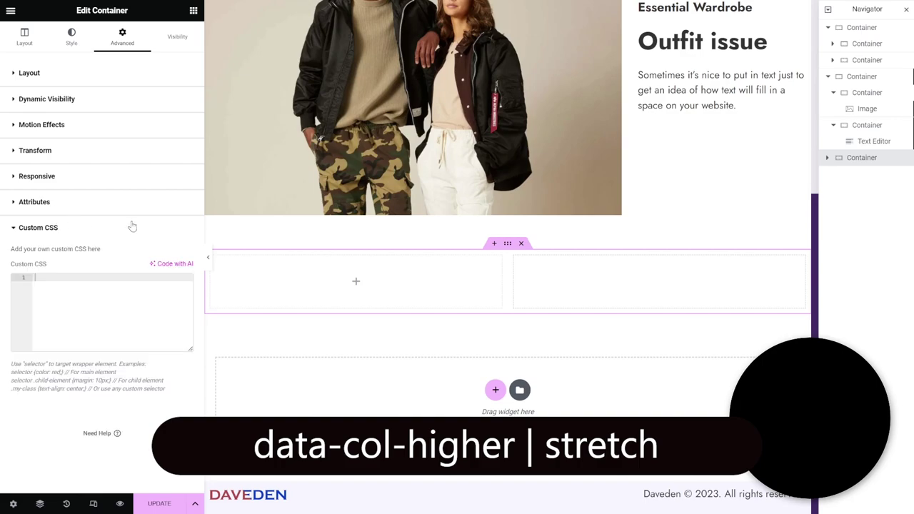
{"action": "scroll", "coordinate": [373, 219], "scroll_direction": "up", "scroll_amount": 3}
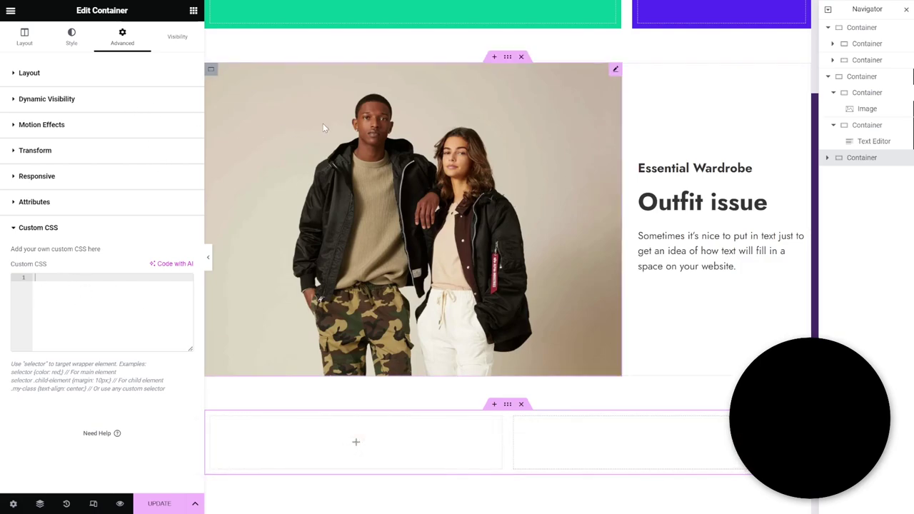
Set the grid container's columns to the custom value var(--dd-col--stretch) var(--dd-col--boxed) 1fr
{"action": "left_click", "coordinate": [25, 39]}
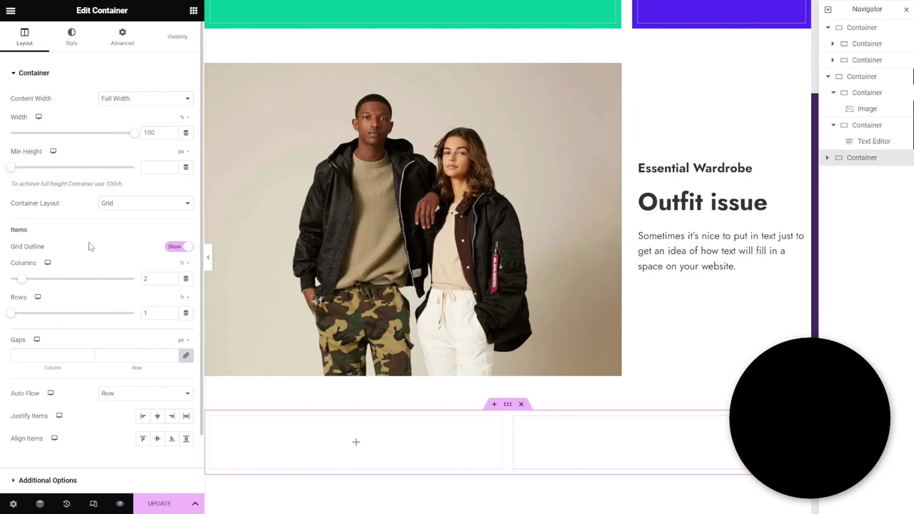
{"action": "scroll", "coordinate": [82, 230], "scroll_direction": "down", "scroll_amount": 1}
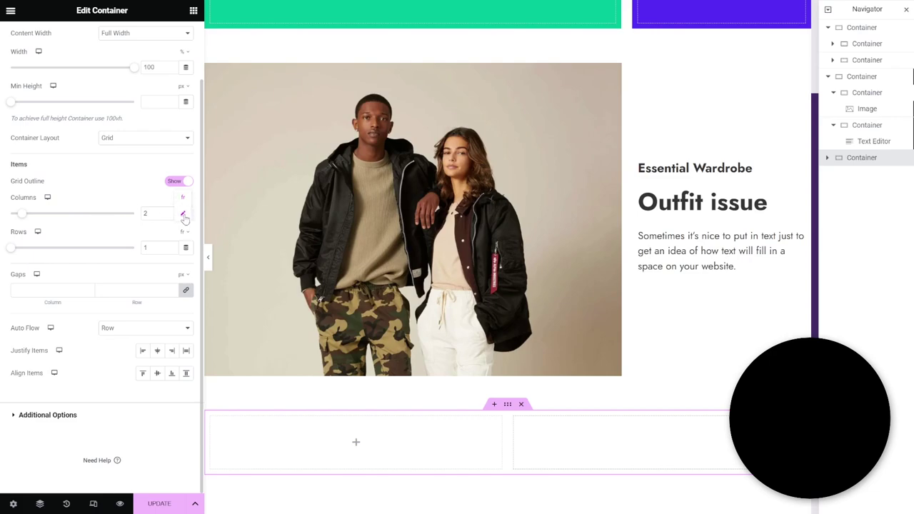
{"action": "left_click", "coordinate": [183, 215]}
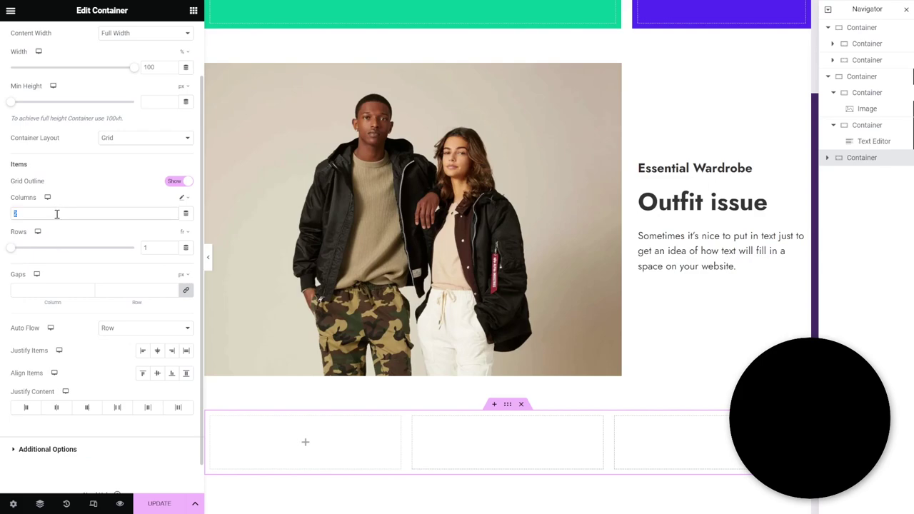
{"action": "type", "text": "var("}
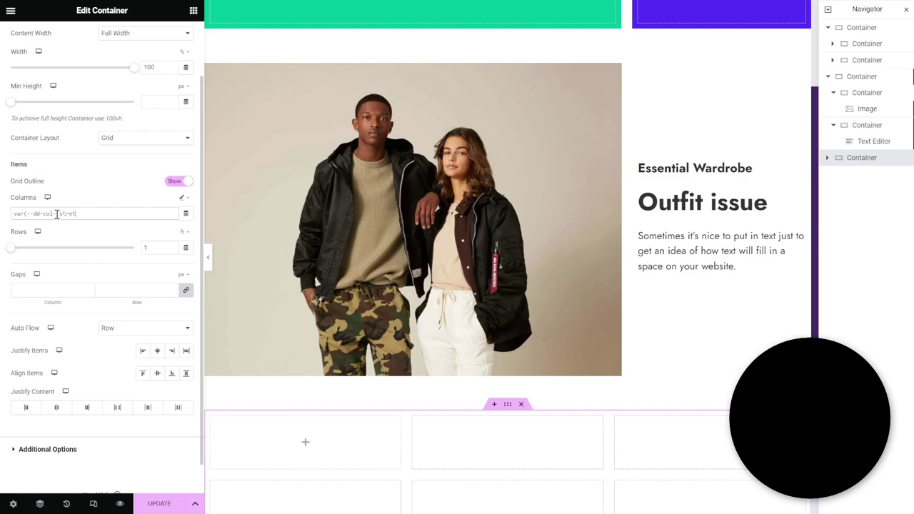
{"action": "type", "text": "--dd-col-stretch)"}
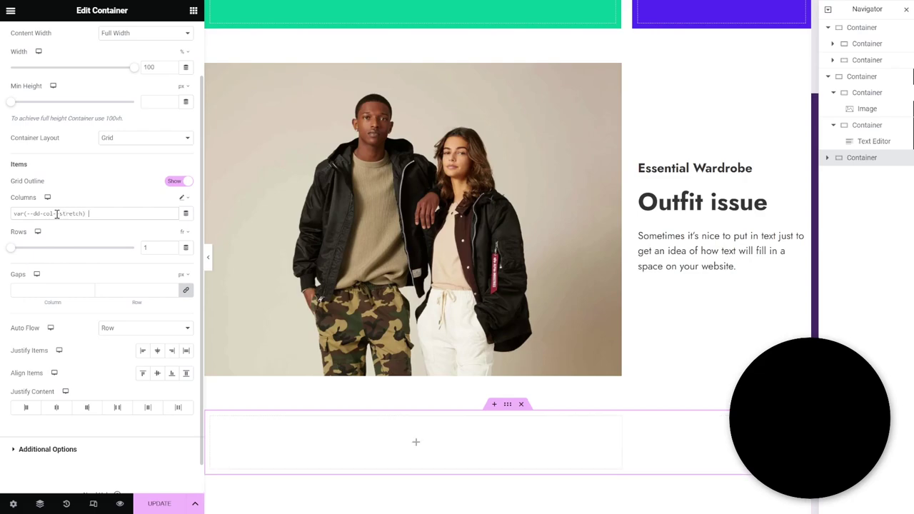
{"action": "type", "text": " var(--dd-col--box"}
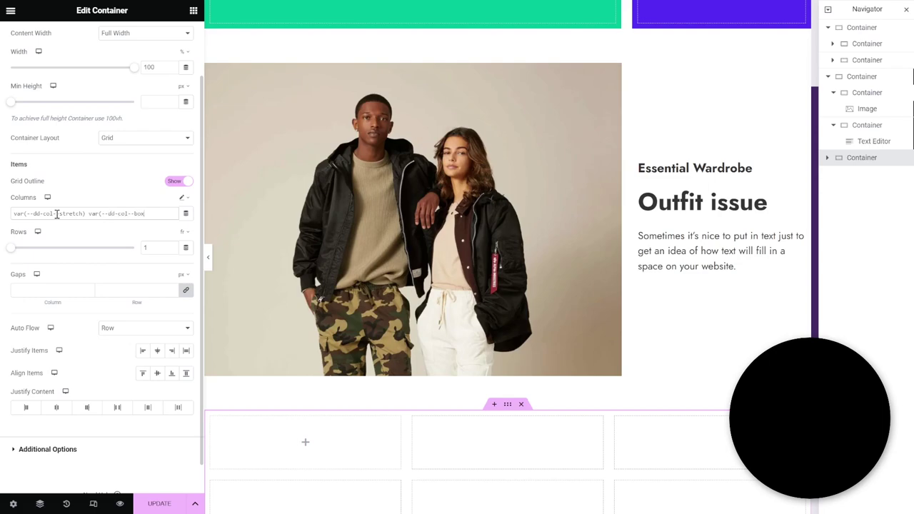
{"action": "type", "text": "ed)"}
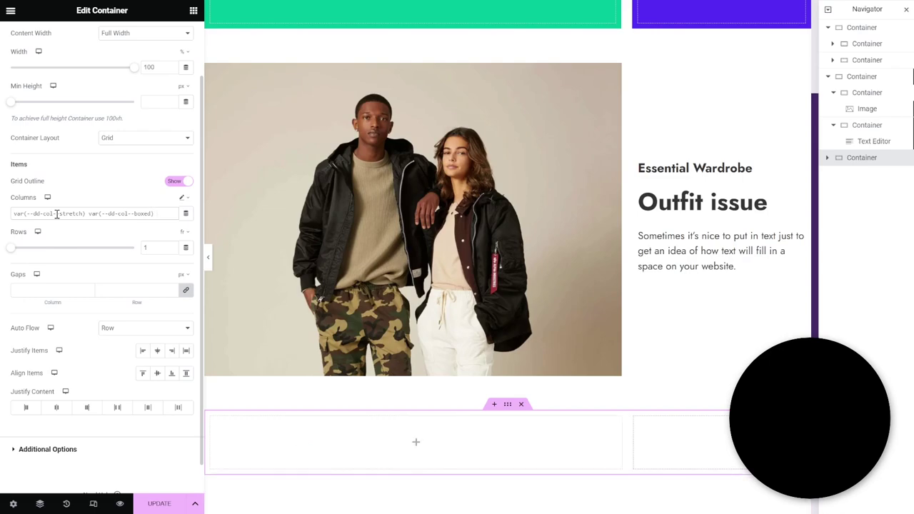
{"action": "type", "text": " 1fr"}
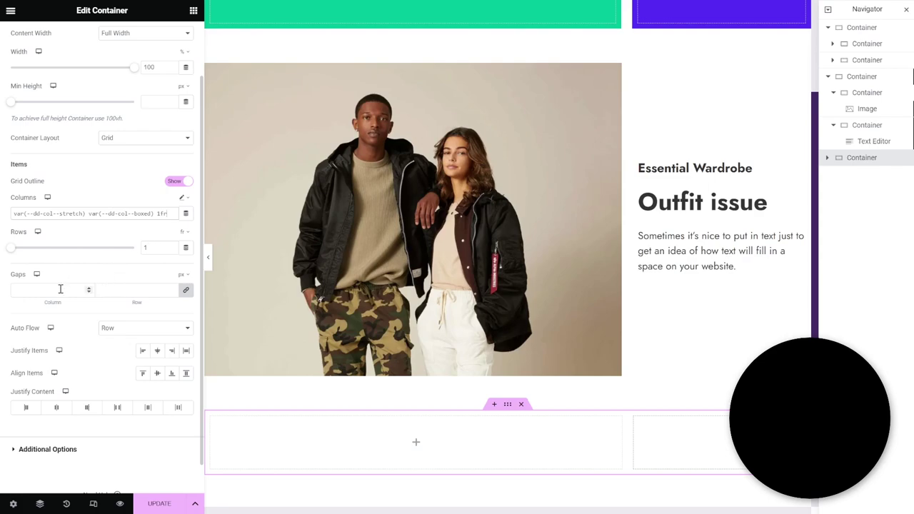
Set the grid container's column and row gaps to the custom value var(--dd-boxed-gap)
{"action": "type", "text": "20"}
{"action": "mouse_move", "coordinate": [181, 275]}
{"action": "left_click", "coordinate": [181, 355]}
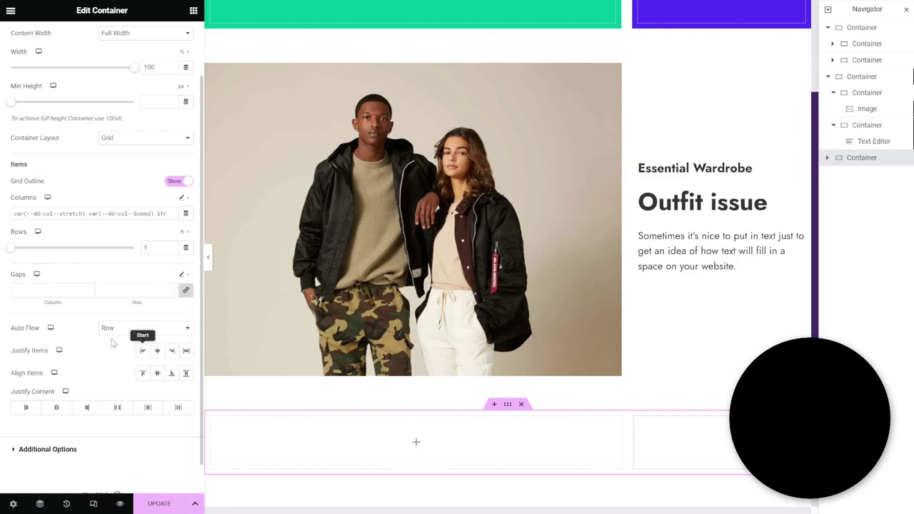
{"action": "left_click", "coordinate": [36, 289]}
{"action": "type", "text": "var"}
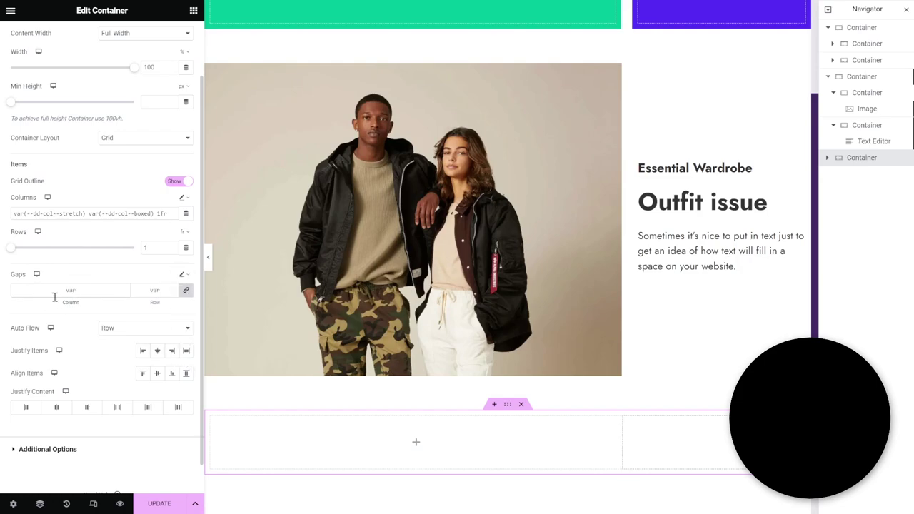
{"action": "type", "text": "(--dd-boxe"}
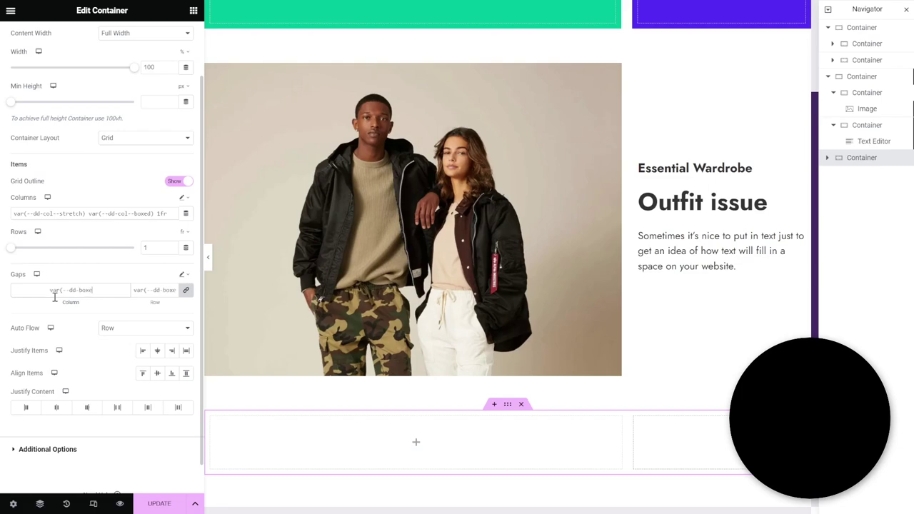
{"action": "type", "text": "d-gap)"}
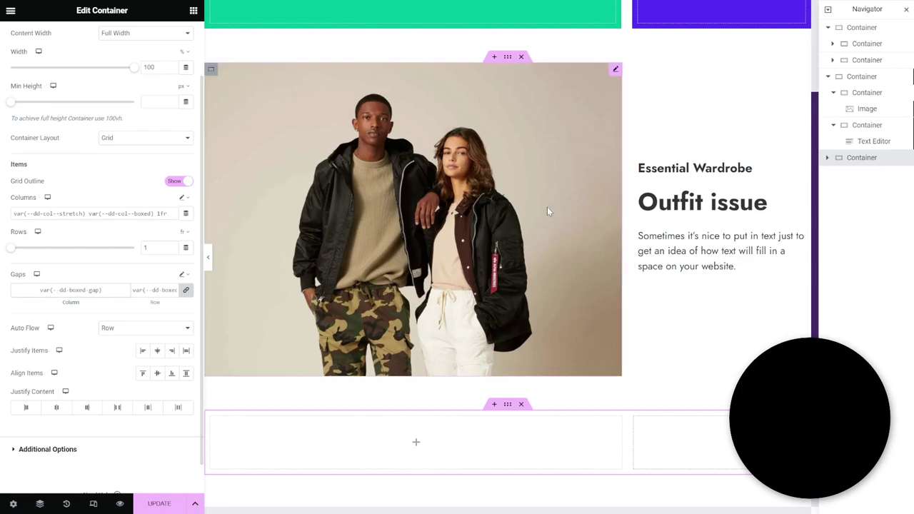
Check the custom CSS of the green and purple container and of the photo container for the dd-mixed-layout variables
{"action": "scroll", "coordinate": [546, 206], "scroll_direction": "up", "scroll_amount": 3}
{"action": "left_click", "coordinate": [322, 124]}
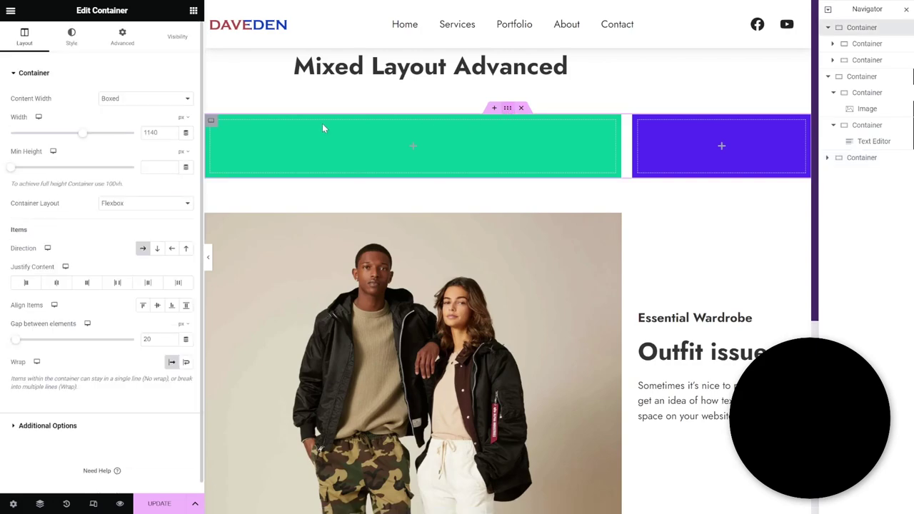
{"action": "left_click", "coordinate": [124, 38]}
{"action": "scroll", "coordinate": [141, 415], "scroll_direction": "down", "scroll_amount": 5}
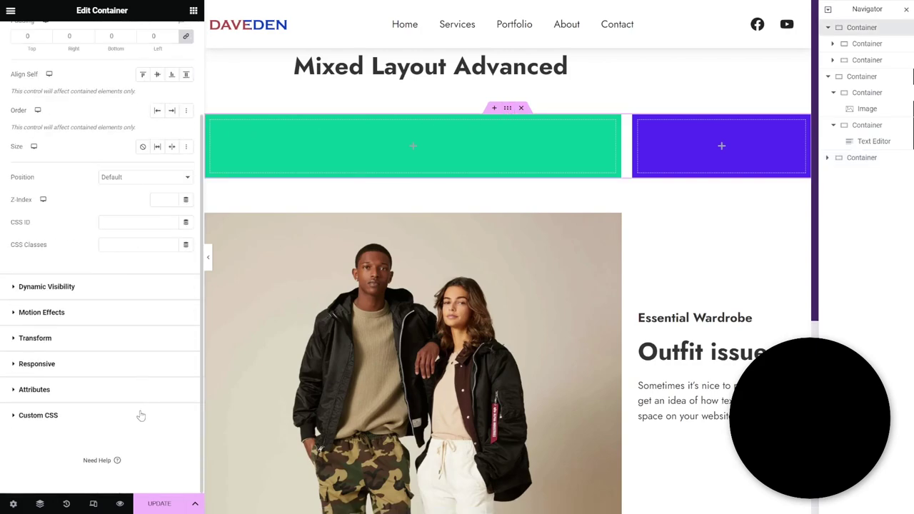
{"action": "left_click", "coordinate": [124, 415]}
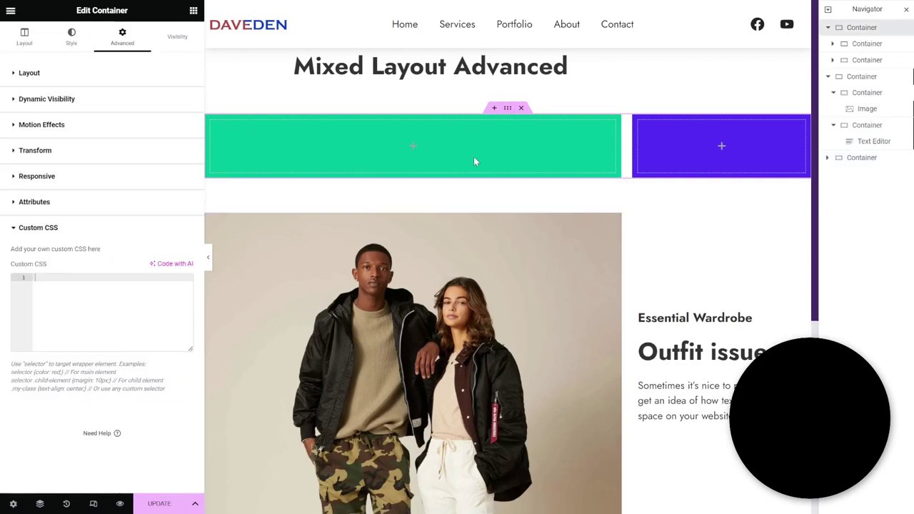
{"action": "left_click", "coordinate": [508, 207]}
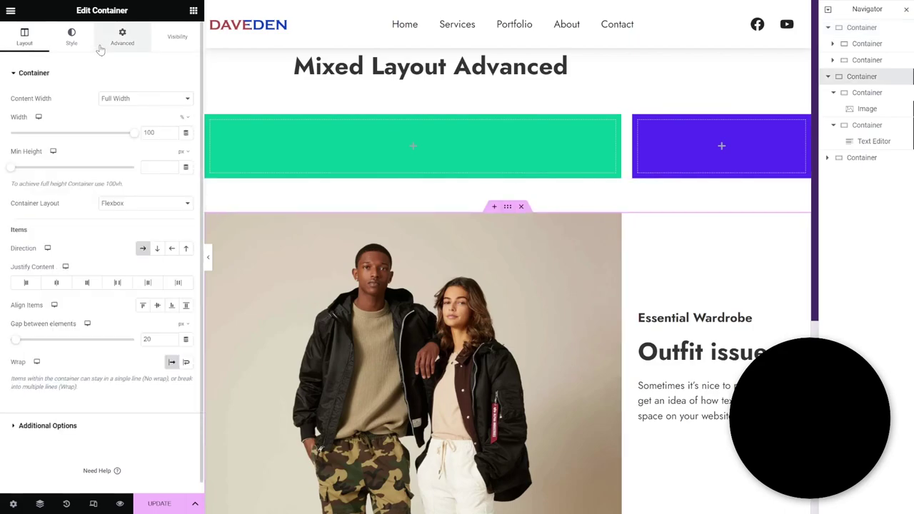
{"action": "left_click", "coordinate": [123, 39]}
{"action": "scroll", "coordinate": [89, 328], "scroll_direction": "down", "scroll_amount": 4}
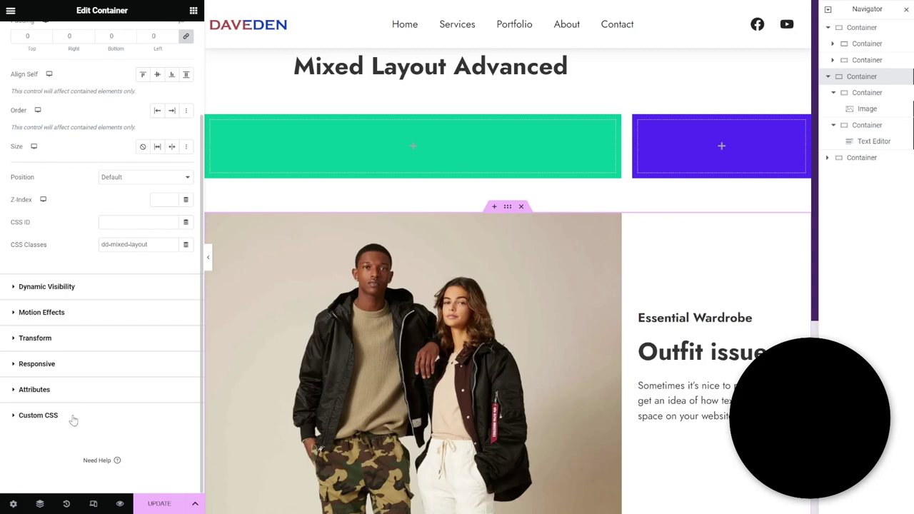
{"action": "left_click", "coordinate": [72, 418]}
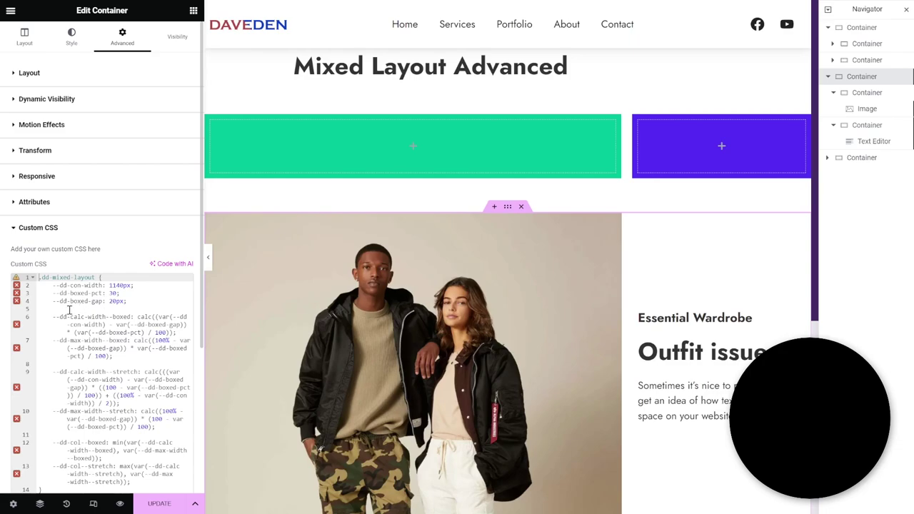
Copy the photo from the existing section into the first cell of the grid container
{"action": "scroll", "coordinate": [409, 275], "scroll_direction": "down", "scroll_amount": 5}
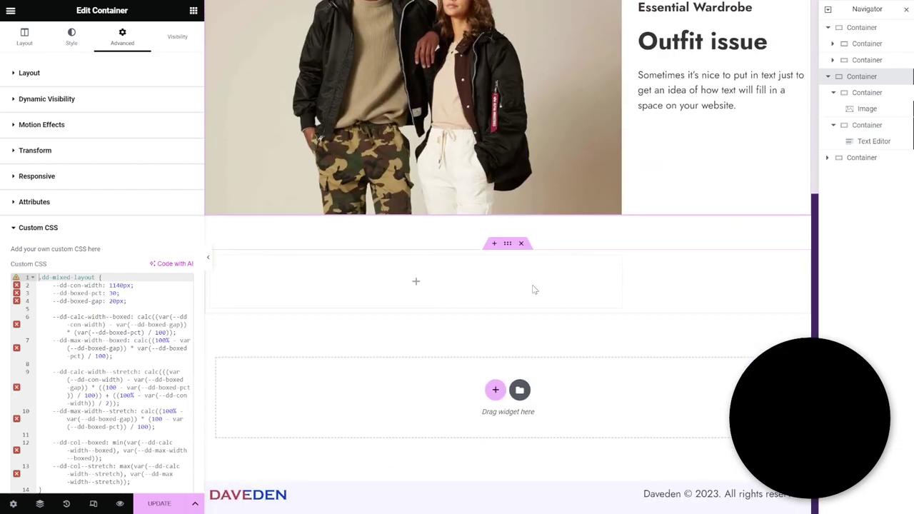
{"action": "right_click", "coordinate": [457, 100]}
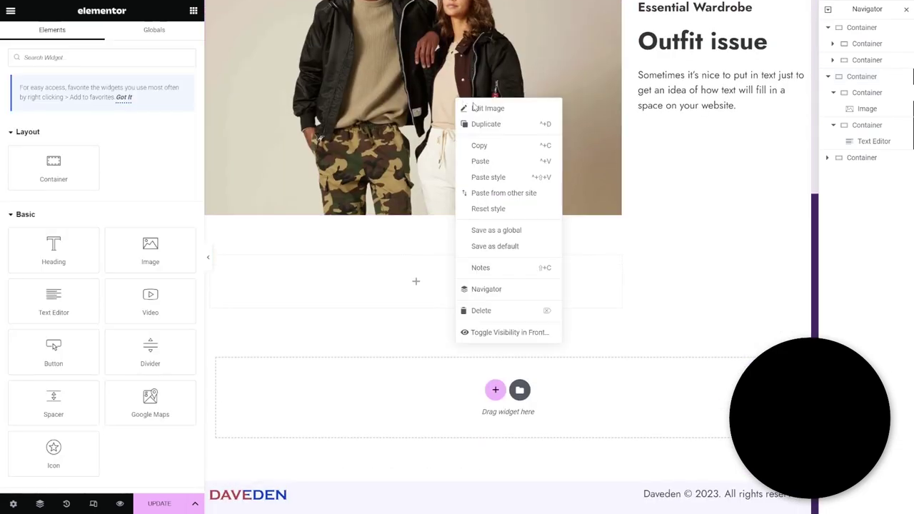
{"action": "left_click", "coordinate": [493, 146]}
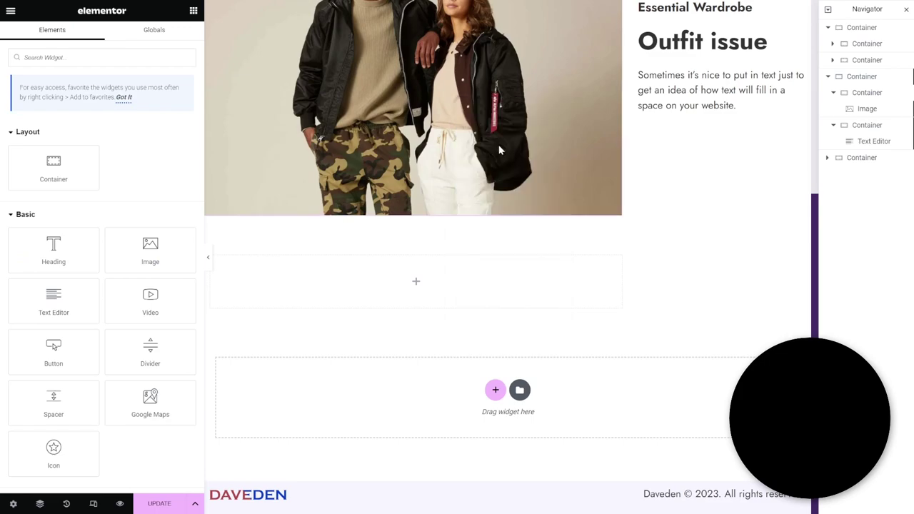
{"action": "right_click", "coordinate": [430, 287]}
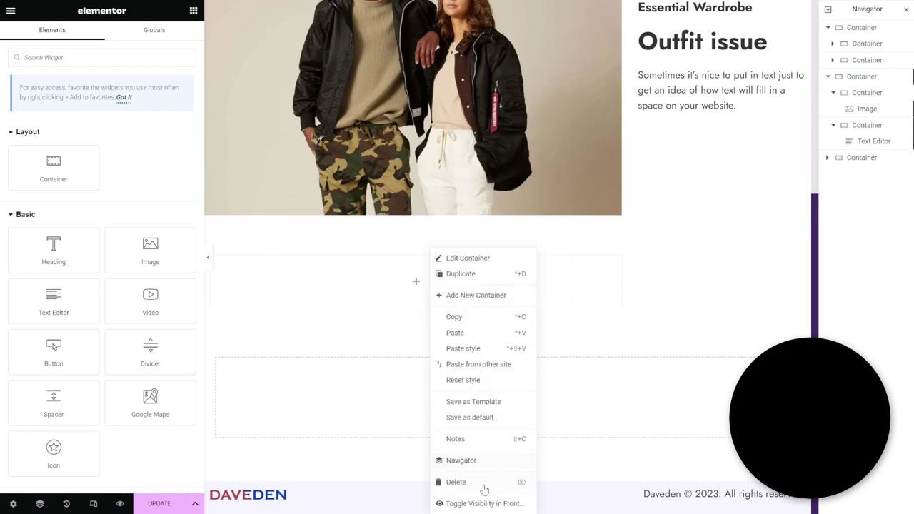
{"action": "left_click", "coordinate": [475, 334]}
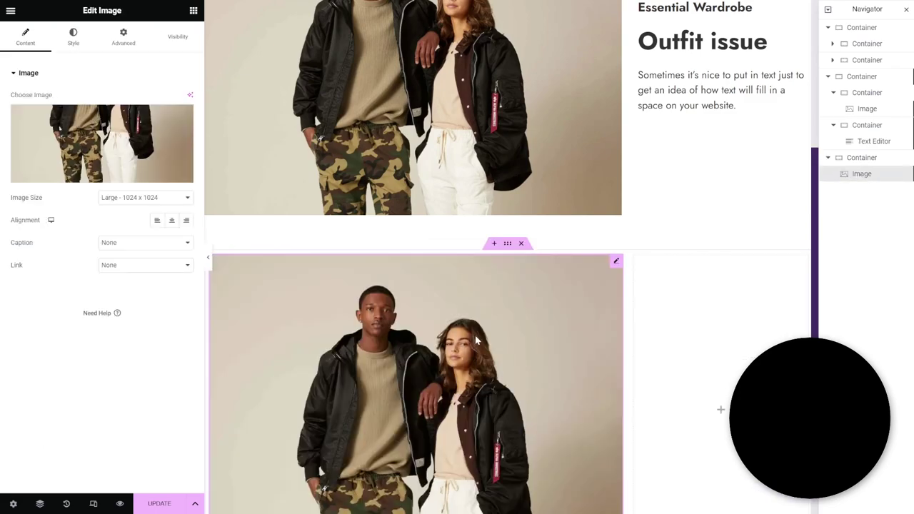
Copy the Essential Wardrobe text block into the second cell of the grid container
{"action": "right_click", "coordinate": [692, 98]}
{"action": "left_click", "coordinate": [717, 137]}
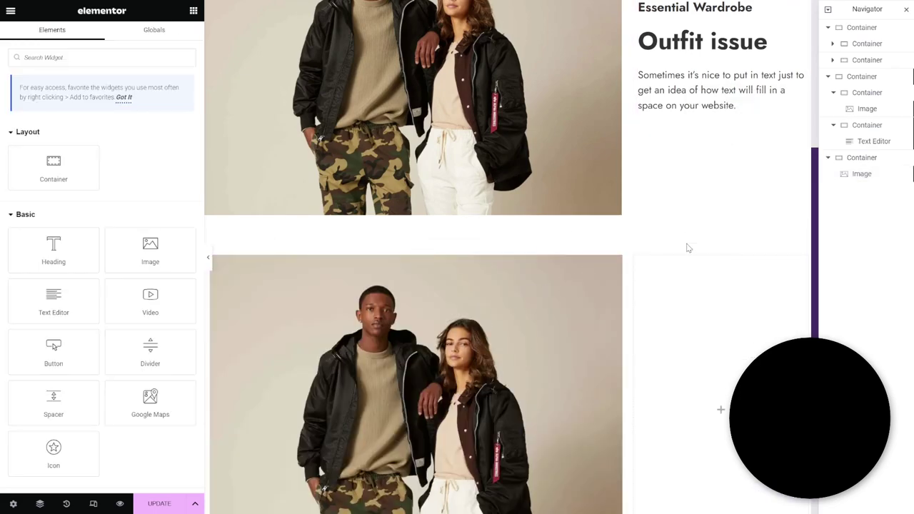
{"action": "right_click", "coordinate": [711, 351]}
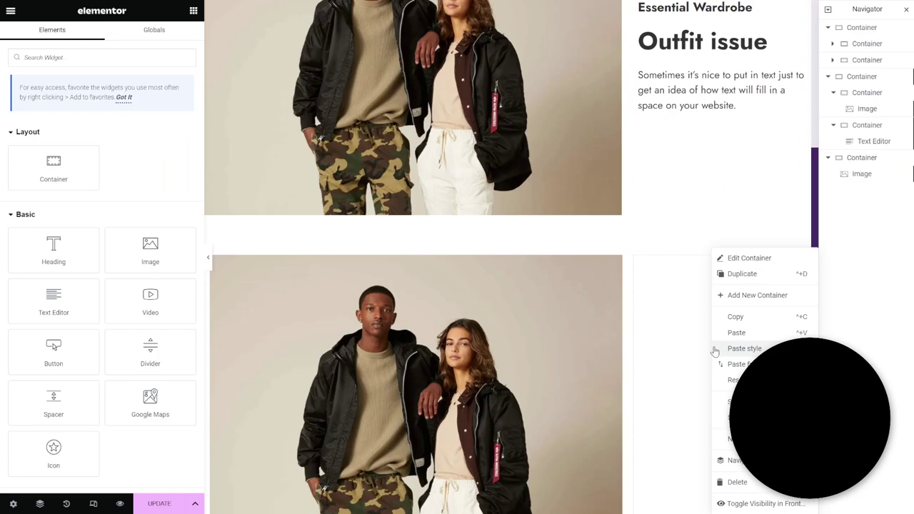
{"action": "left_click", "coordinate": [755, 334]}
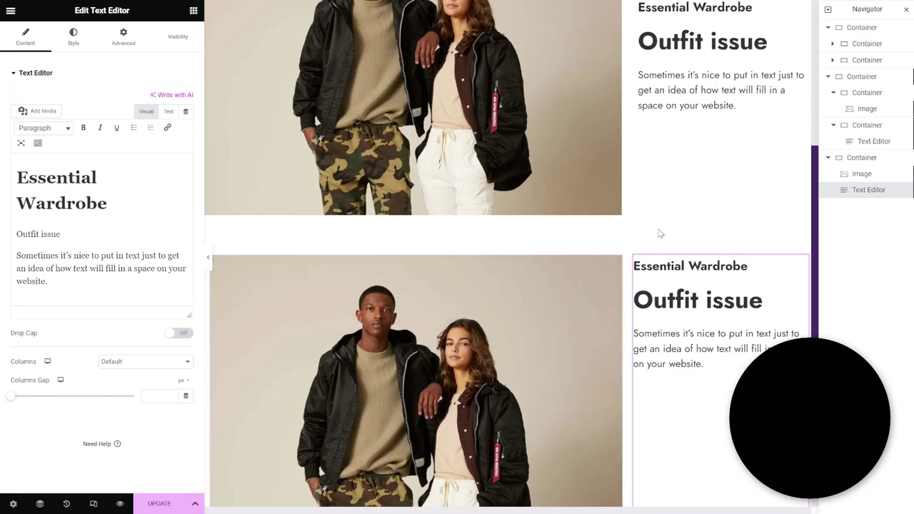
Align the grid container's items to Center and update the page
{"action": "left_click", "coordinate": [866, 158]}
{"action": "scroll", "coordinate": [86, 321], "scroll_direction": "down", "scroll_amount": 2}
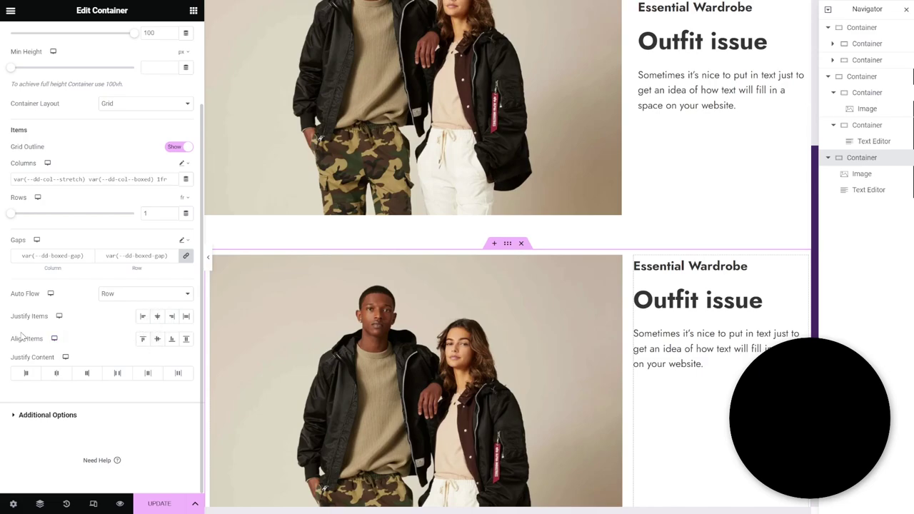
{"action": "left_click", "coordinate": [157, 340]}
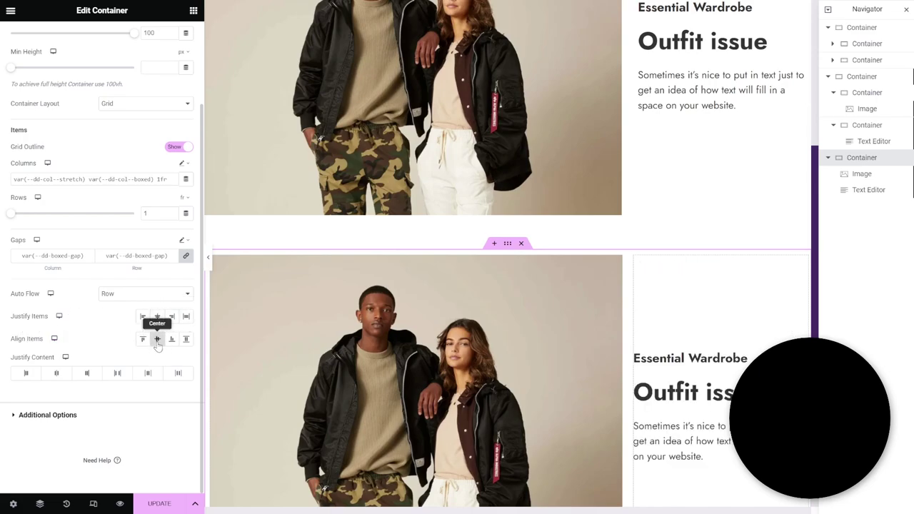
{"action": "left_click", "coordinate": [159, 505]}
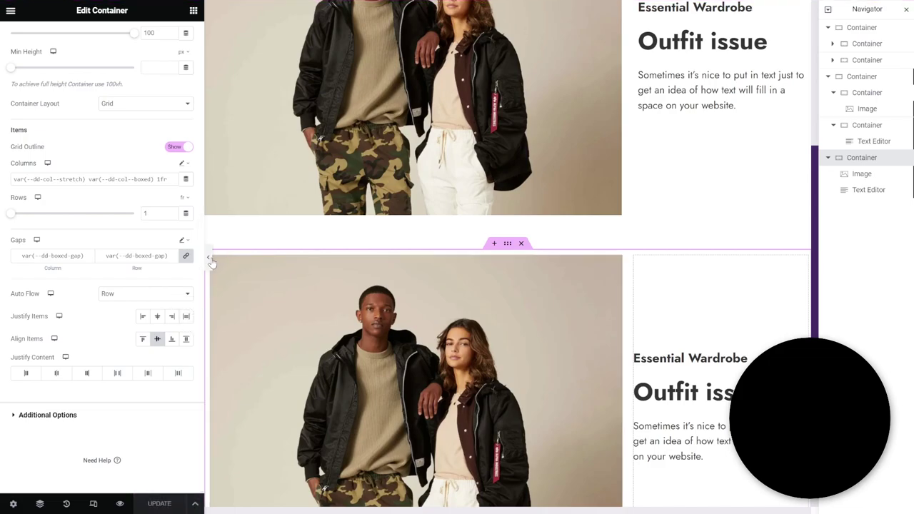
View the published page and compare the grid section's photo and text alignment with the original section above it
{"action": "left_click", "coordinate": [120, 503]}
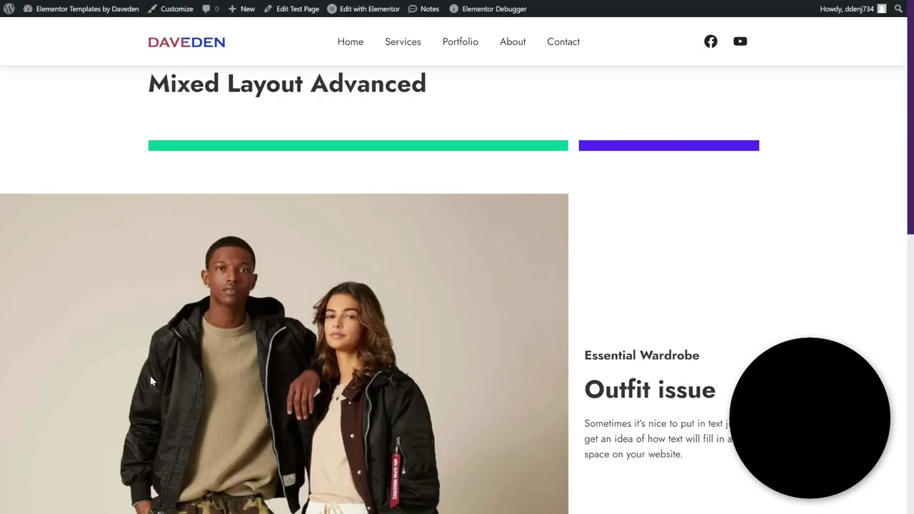
{"action": "scroll", "coordinate": [150, 374], "scroll_direction": "down", "scroll_amount": 2}
{"action": "scroll", "coordinate": [509, 255], "scroll_direction": "down", "scroll_amount": 6}
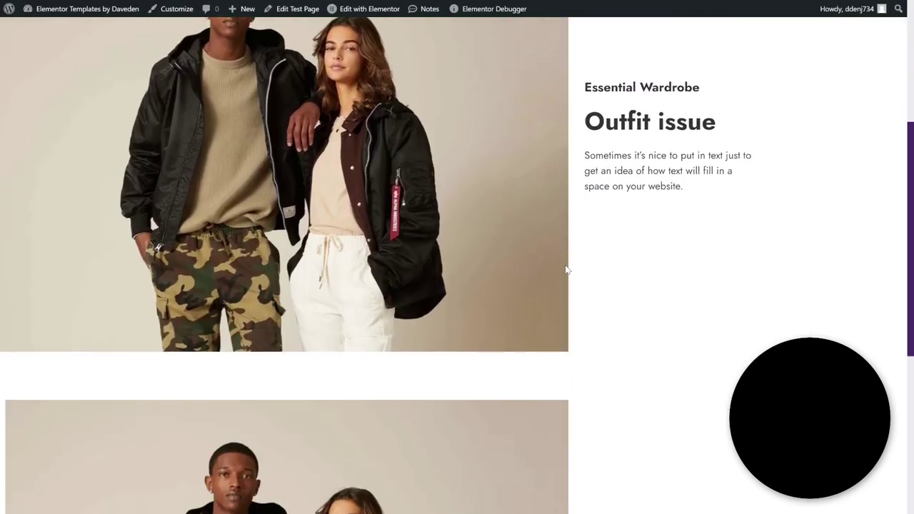
{"action": "scroll", "coordinate": [566, 270], "scroll_direction": "down", "scroll_amount": 10}
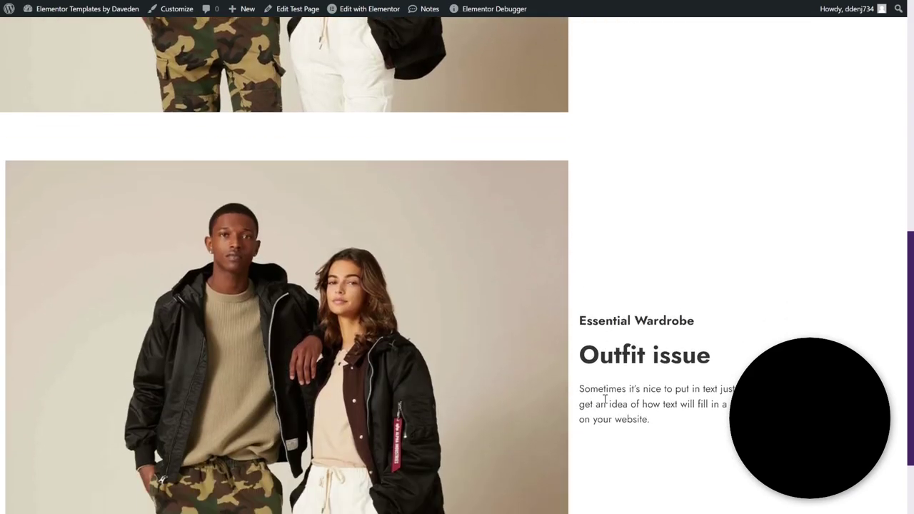
{"action": "scroll", "coordinate": [605, 399], "scroll_direction": "up", "scroll_amount": 4}
{"action": "scroll", "coordinate": [604, 403], "scroll_direction": "up", "scroll_amount": 3}
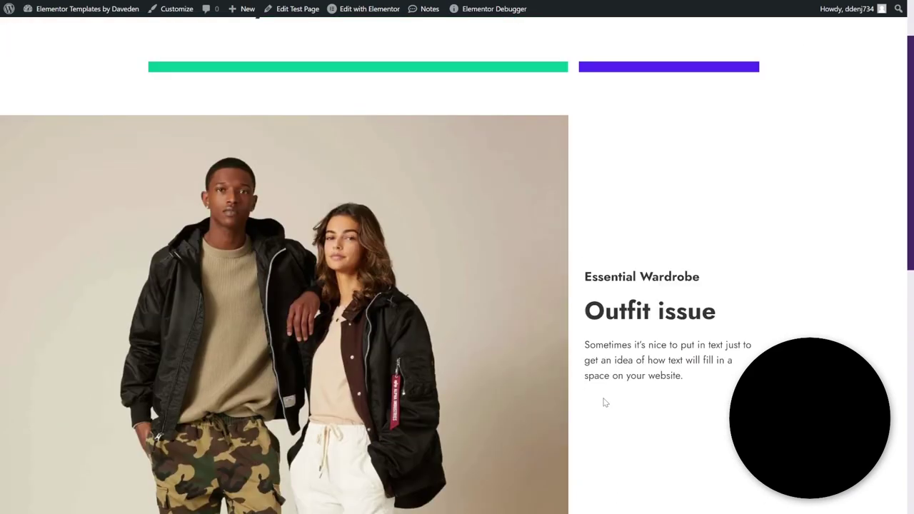
{"action": "scroll", "coordinate": [603, 404], "scroll_direction": "up", "scroll_amount": 2}
{"action": "scroll", "coordinate": [603, 399], "scroll_direction": "down", "scroll_amount": 10}
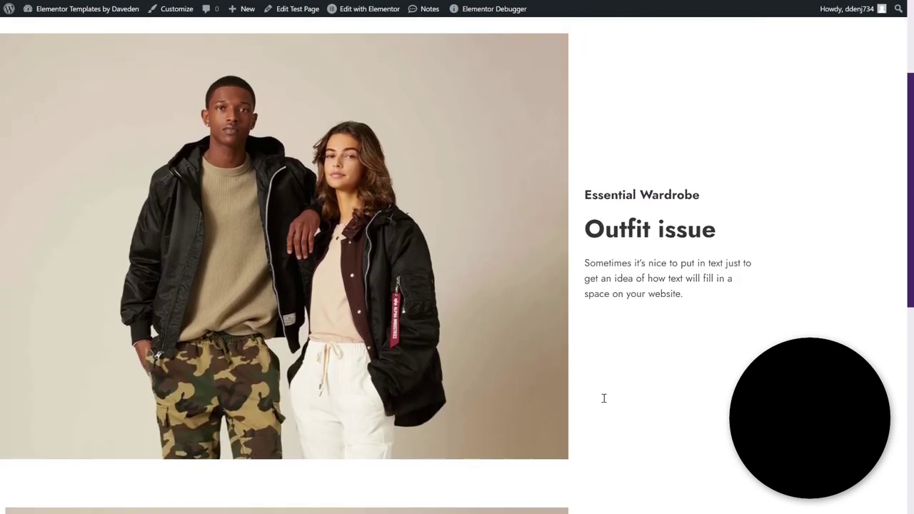